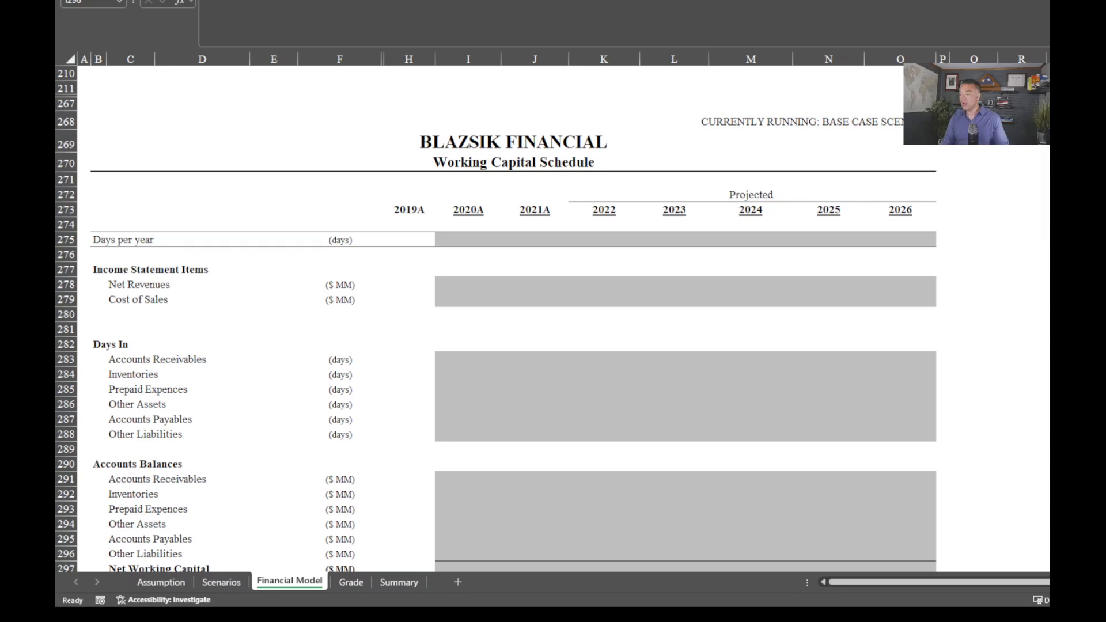
Open the Grade sheet and examine the overall grade and the weighted grade.
key("alt+Tab")
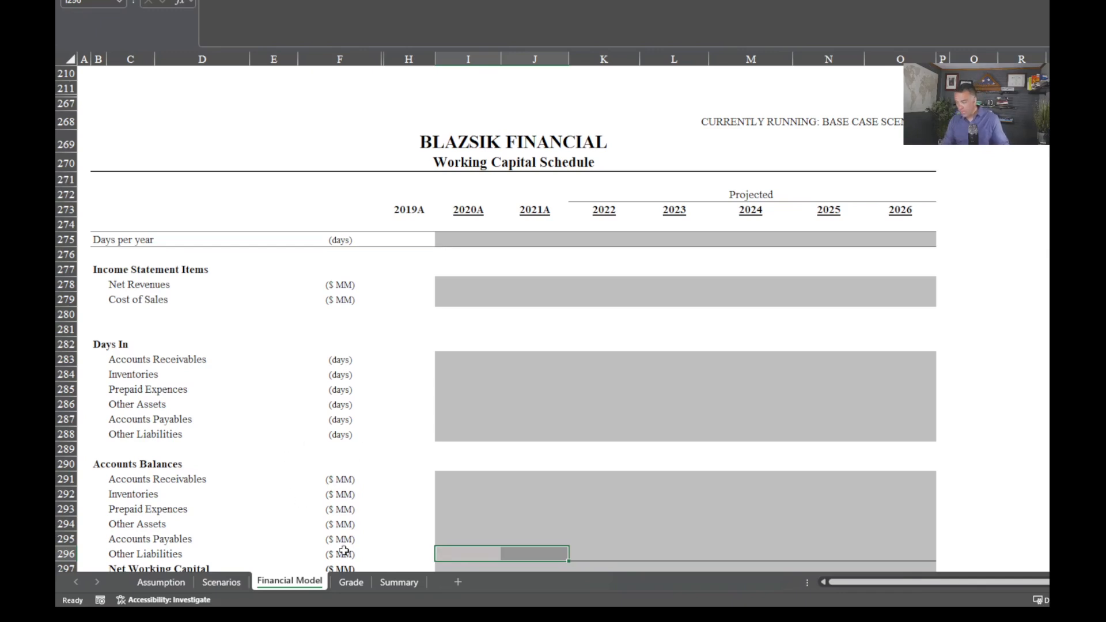
left_click(351, 582)
scroll(346, 499, "up", 1)
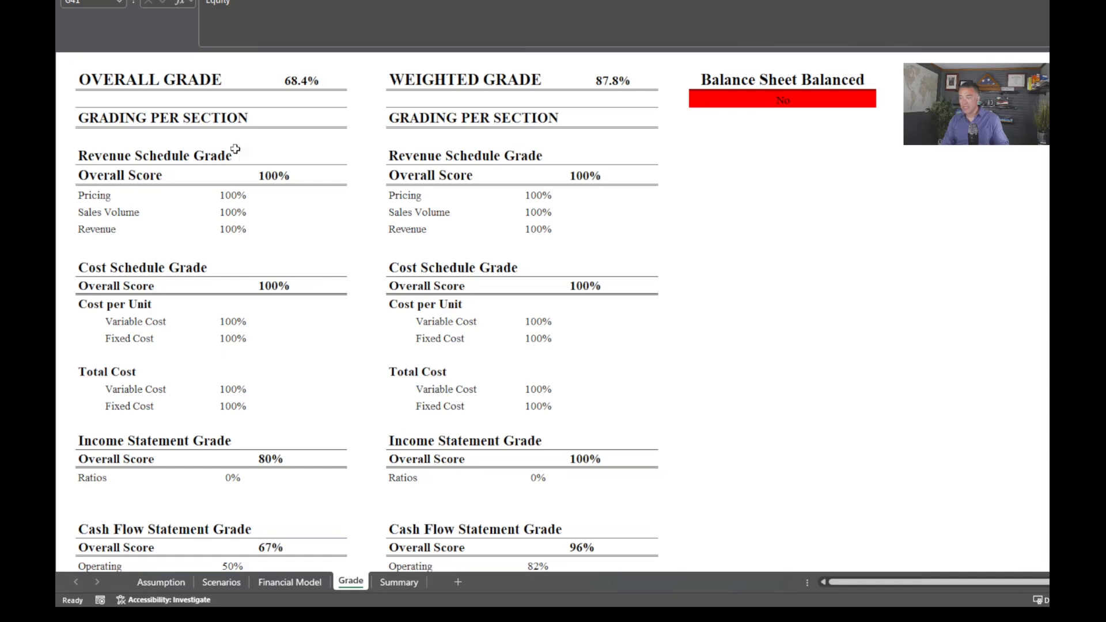
left_click_drag(92, 79, 297, 81)
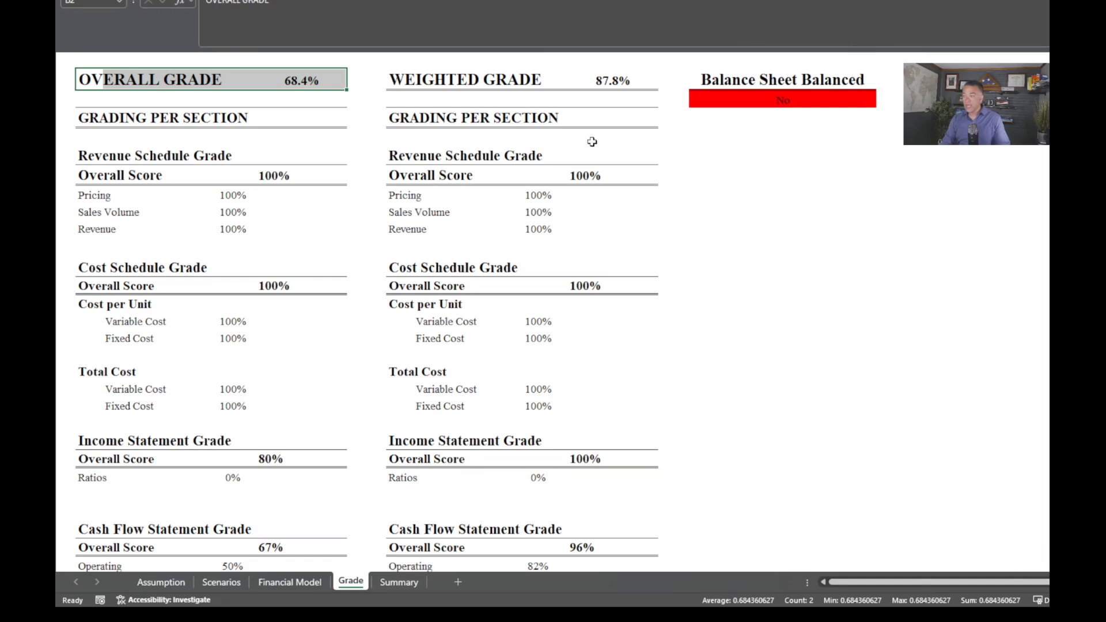
left_click(407, 81)
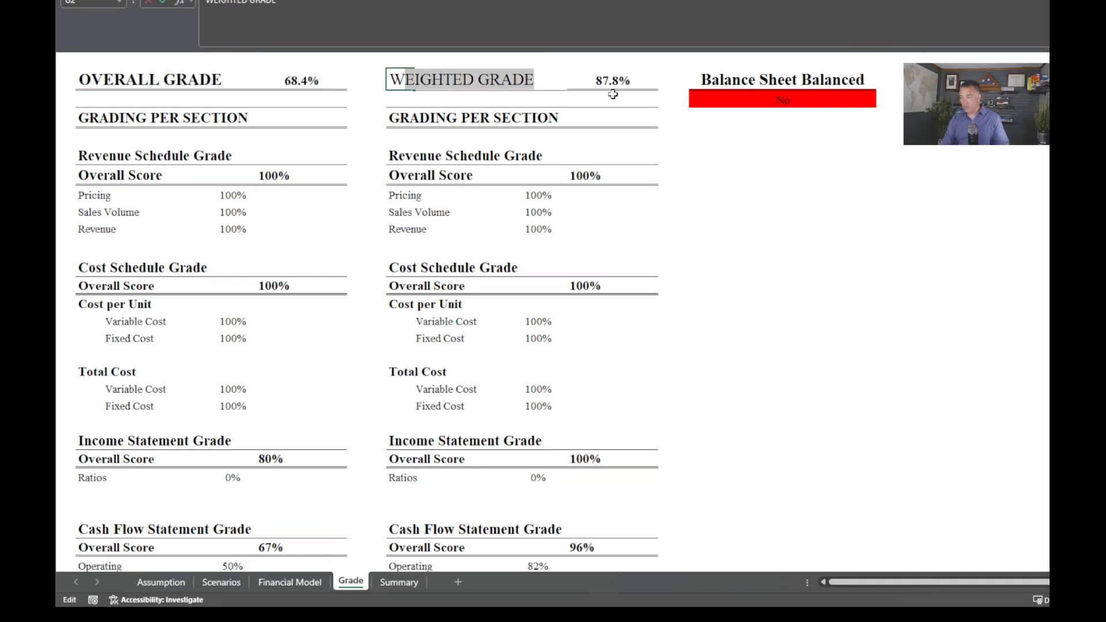
left_click(601, 160)
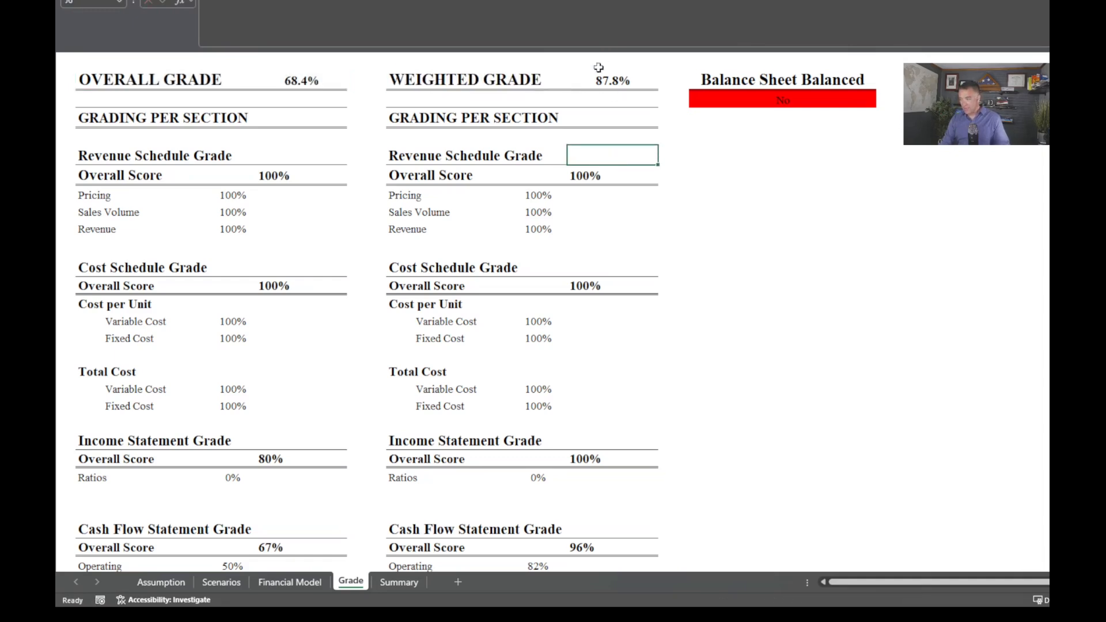
Review the section scores on the Grade sheet, from the income statement through the shareholders' equity schedule.
scroll(573, 299, "down", 5)
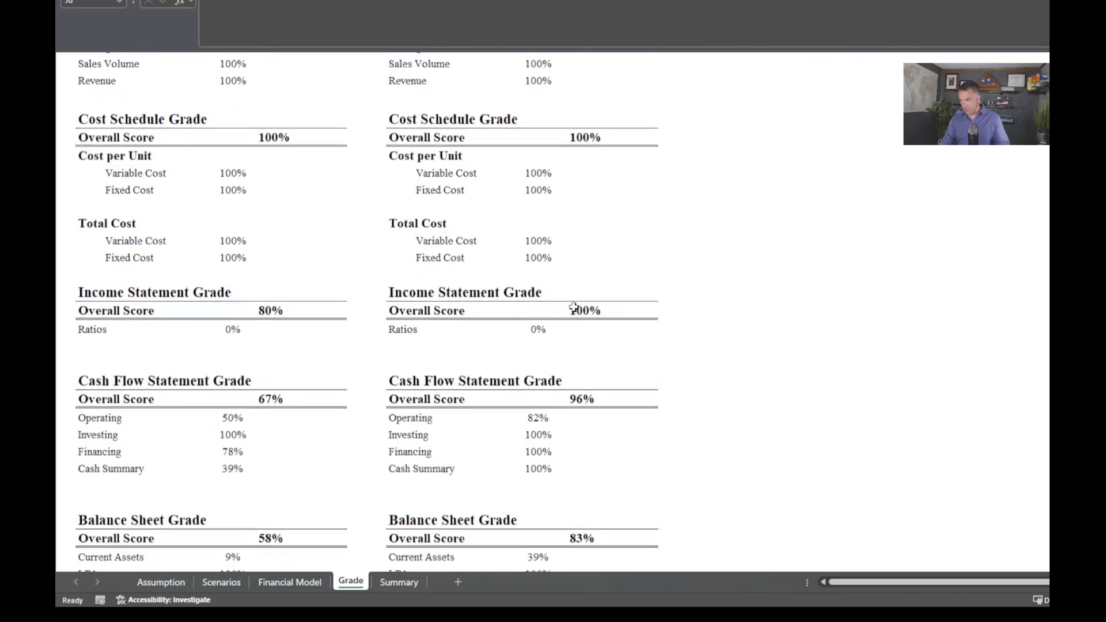
left_click(407, 295)
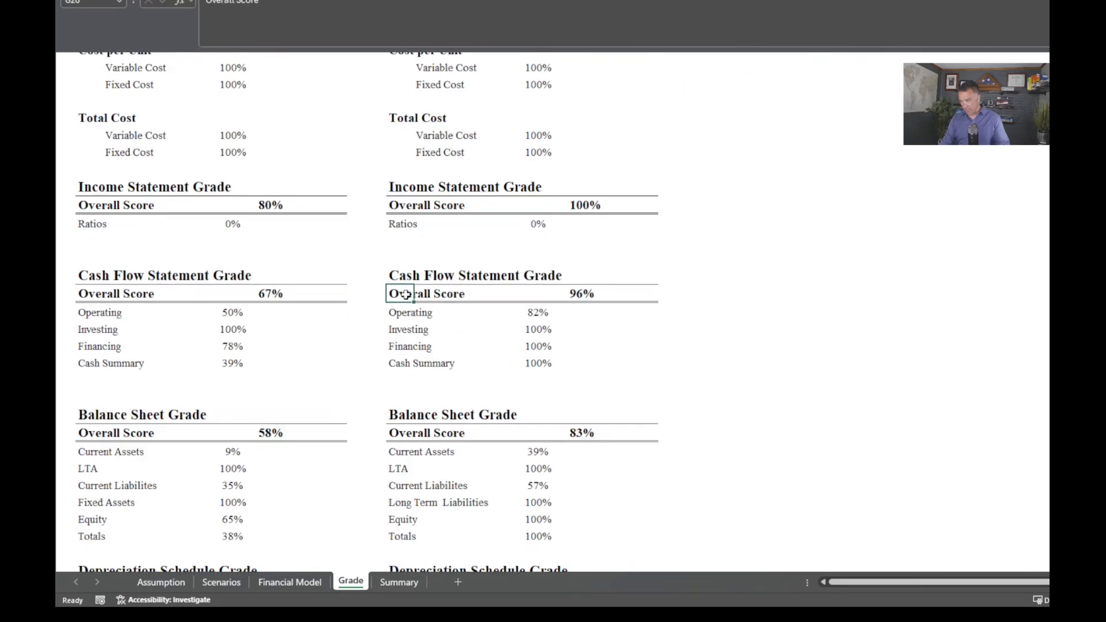
left_click_drag(406, 416, 576, 464)
scroll(623, 475, "down", 8)
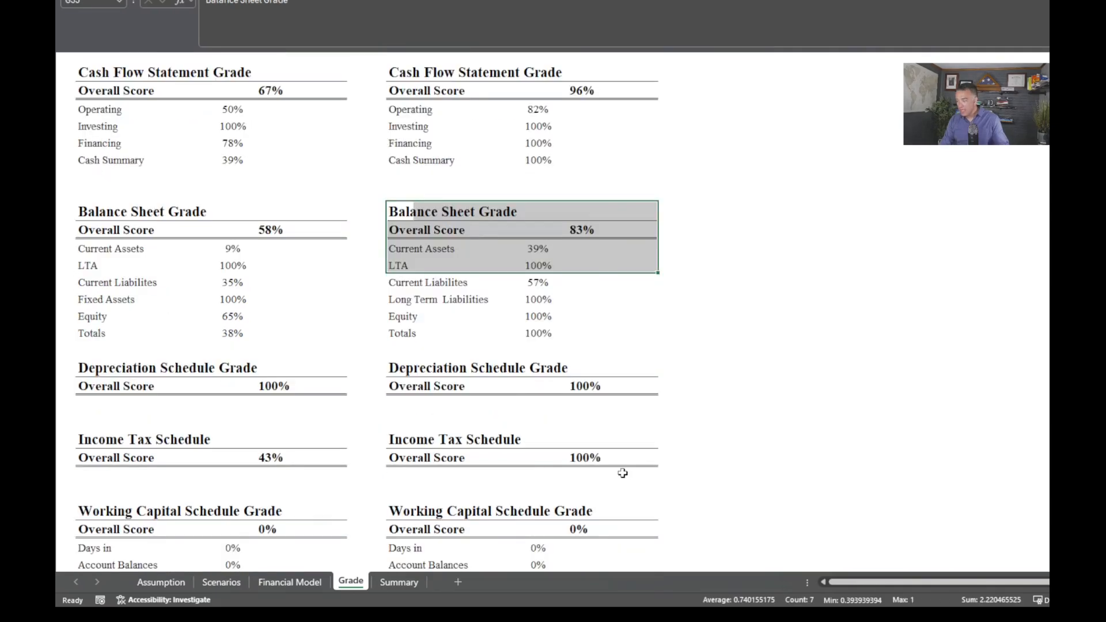
scroll(623, 473, "down", 4)
scroll(612, 454, "up", 5)
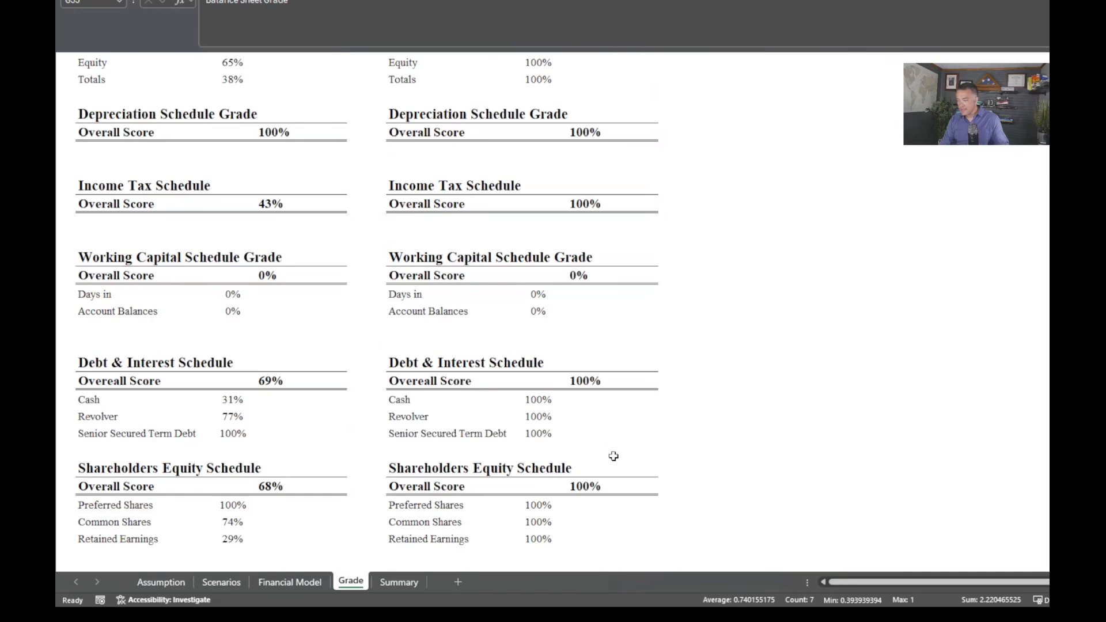
scroll(487, 443, "down", 3)
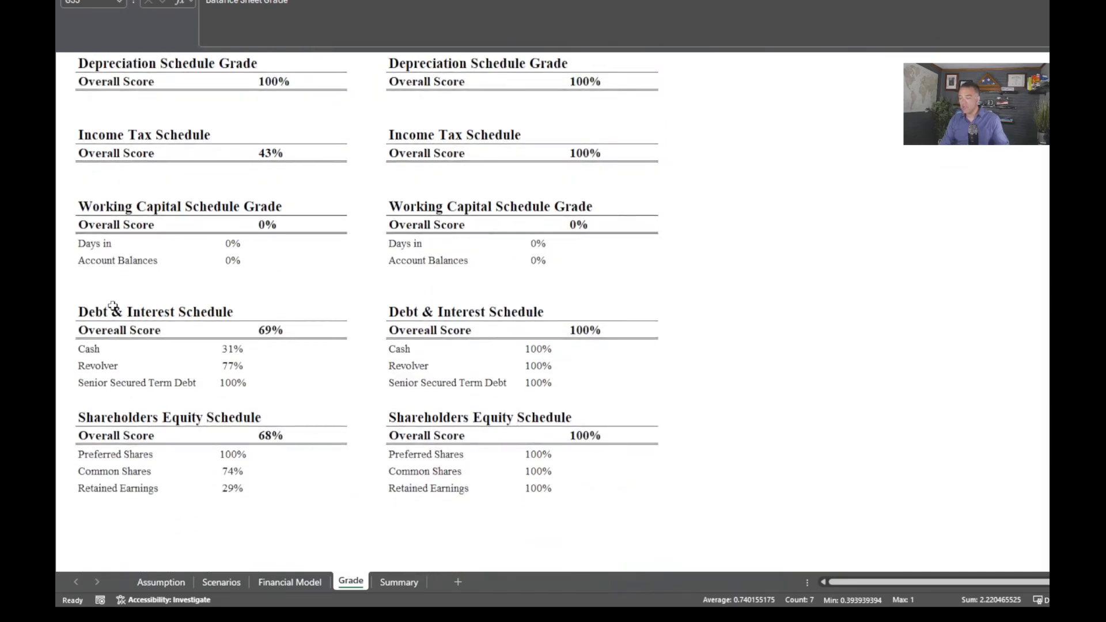
left_click_drag(76, 308, 323, 489)
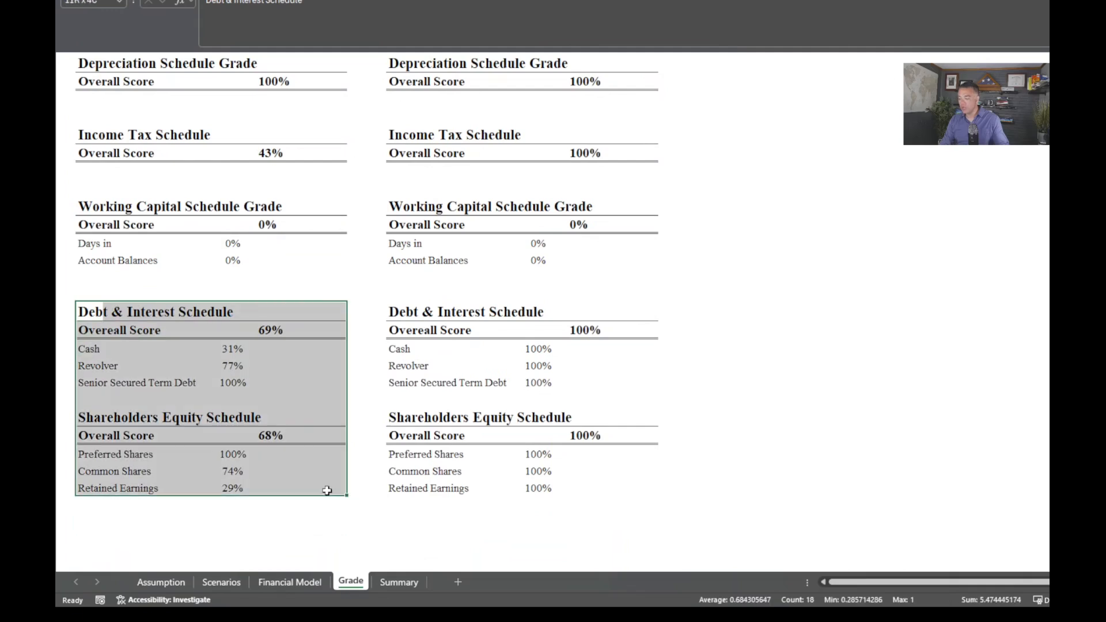
scroll(681, 461, "up", 4)
scroll(682, 462, "up", 6)
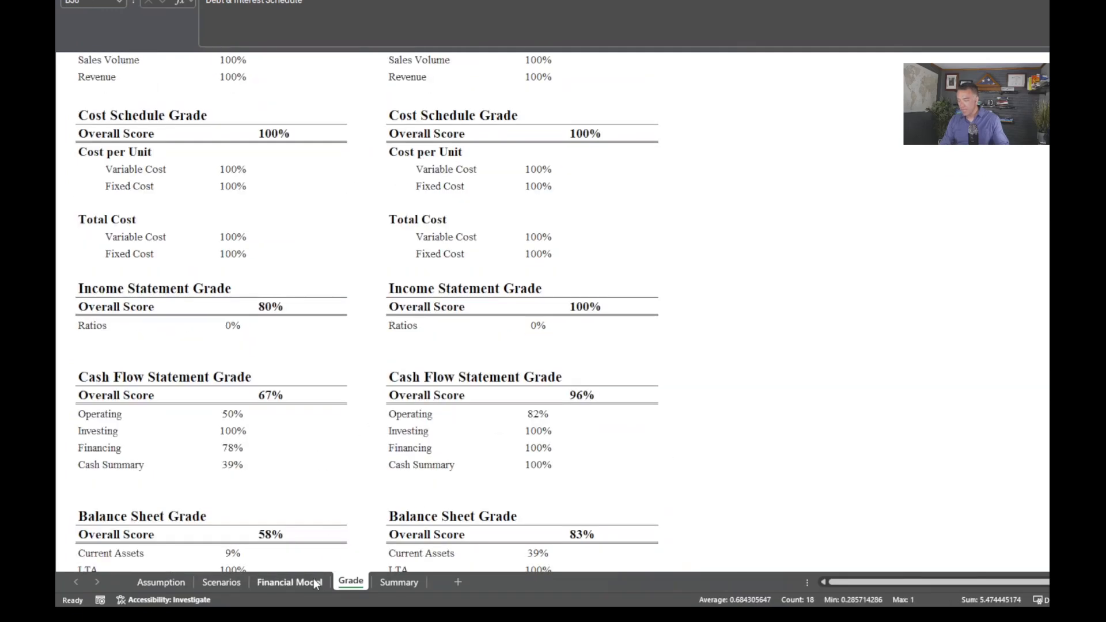
Review the balance sheet, cash flow statement and income statement on the Financial Model sheet, ending at the Working Capital Schedule.
left_click(289, 582)
scroll(405, 437, "up", 1)
scroll(405, 437, "up", 12)
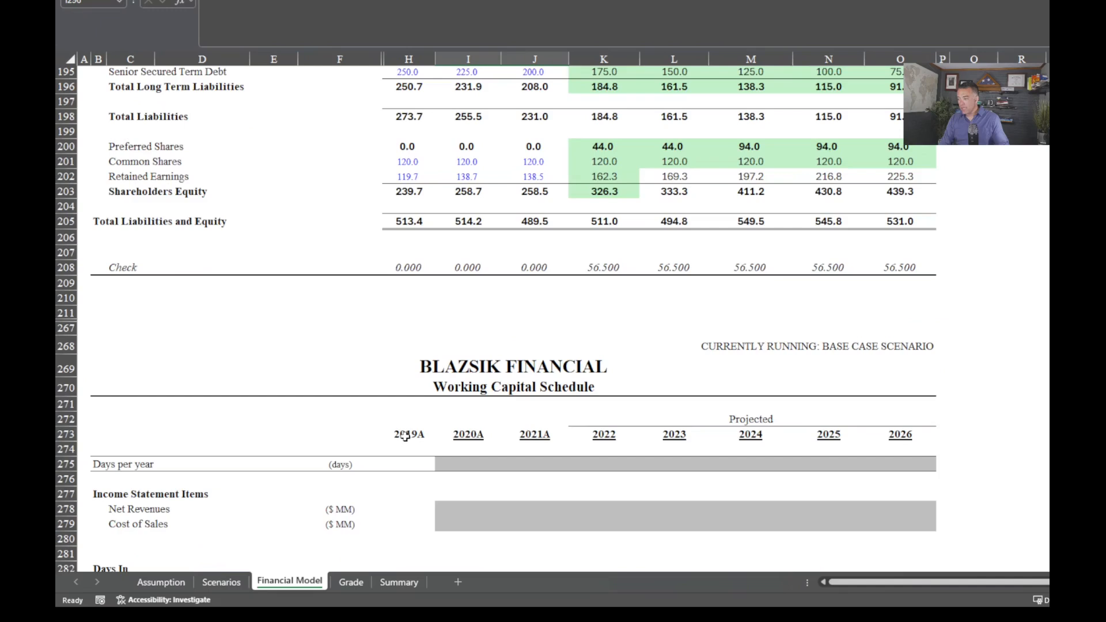
scroll(406, 436, "up", 3)
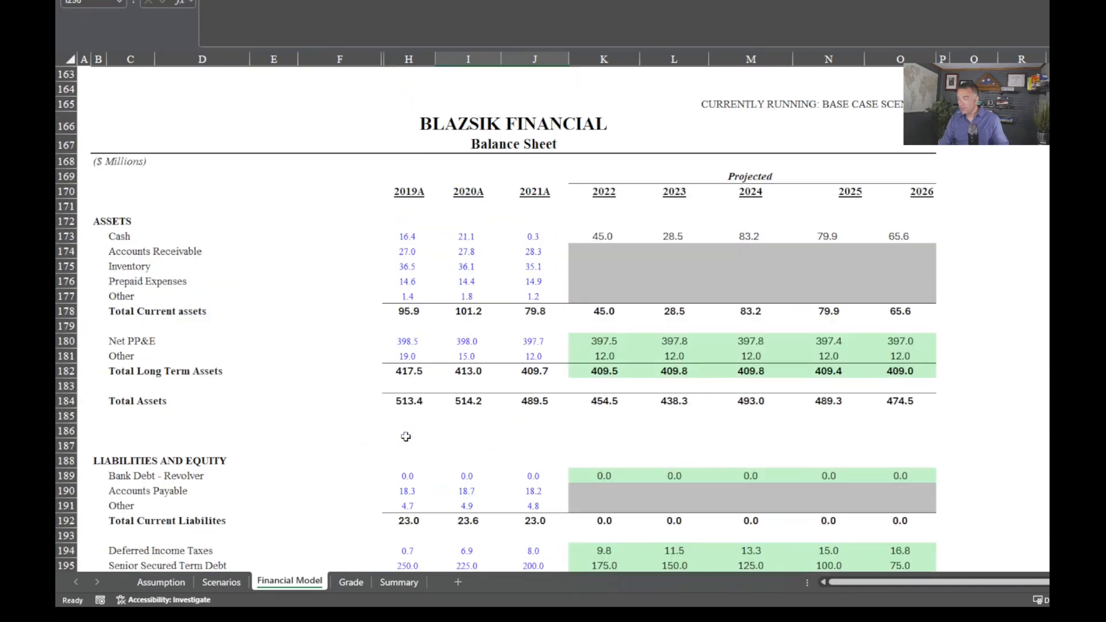
scroll(406, 437, "up", 10)
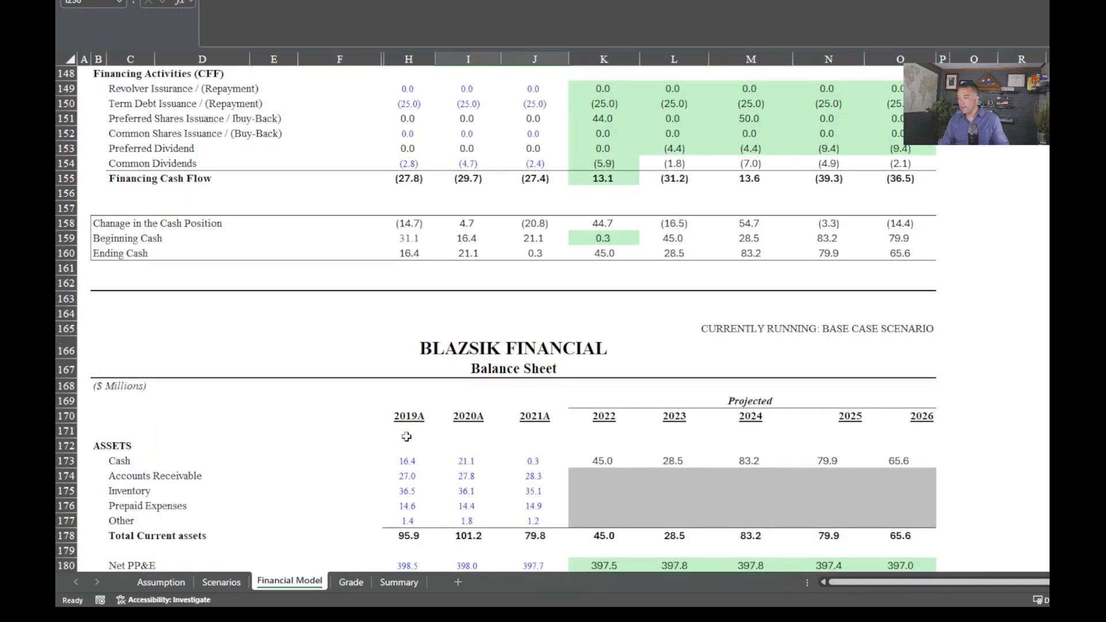
scroll(406, 437, "up", 13)
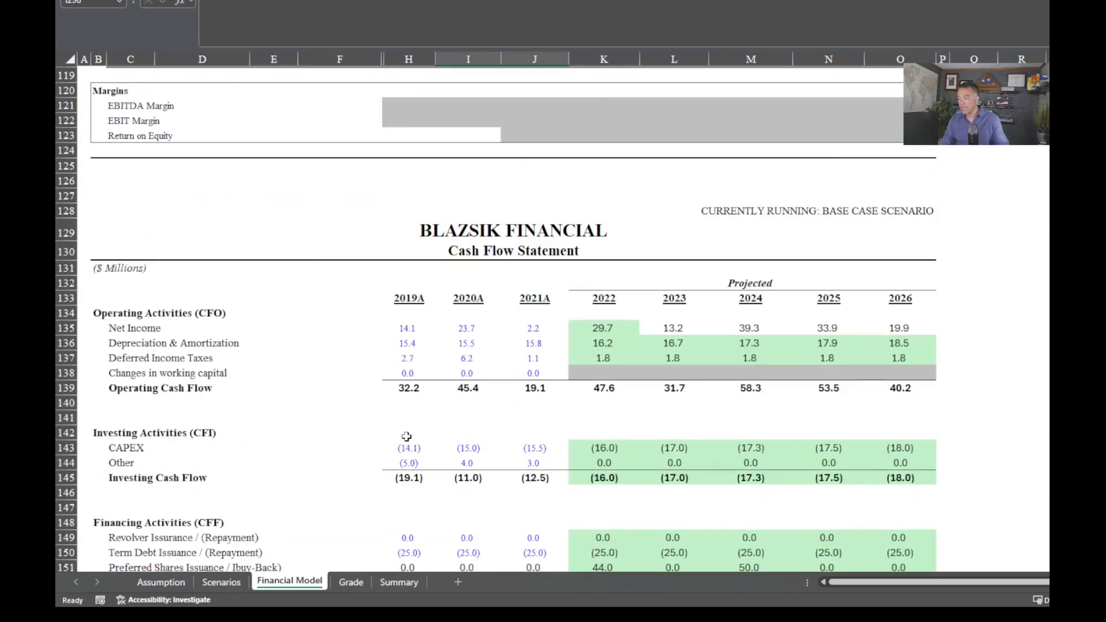
scroll(406, 437, "up", 4)
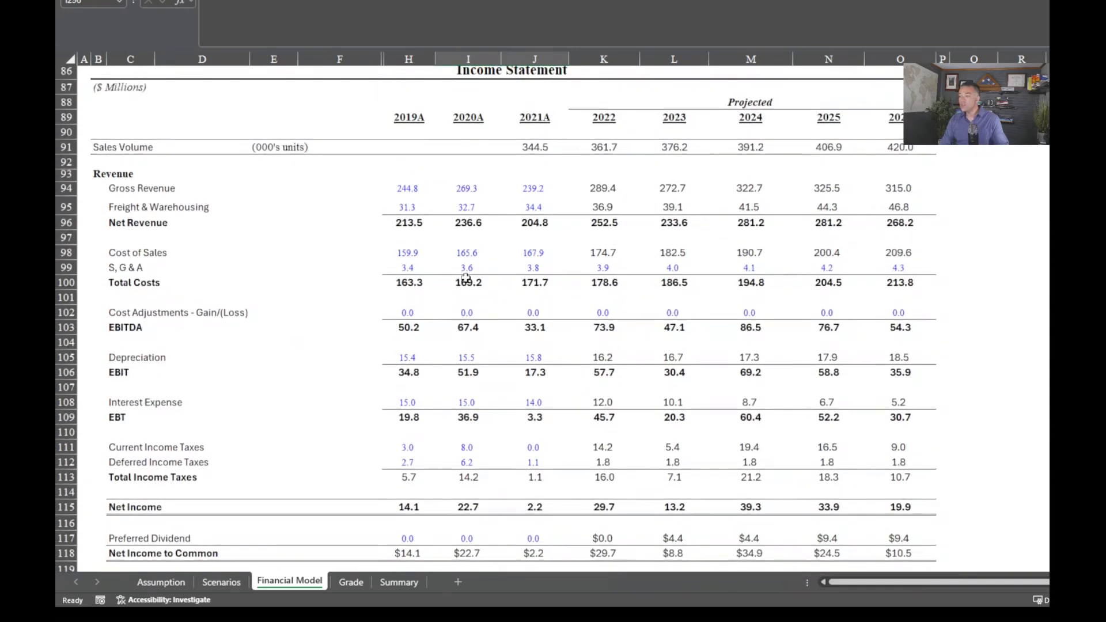
scroll(503, 254, "down", 19)
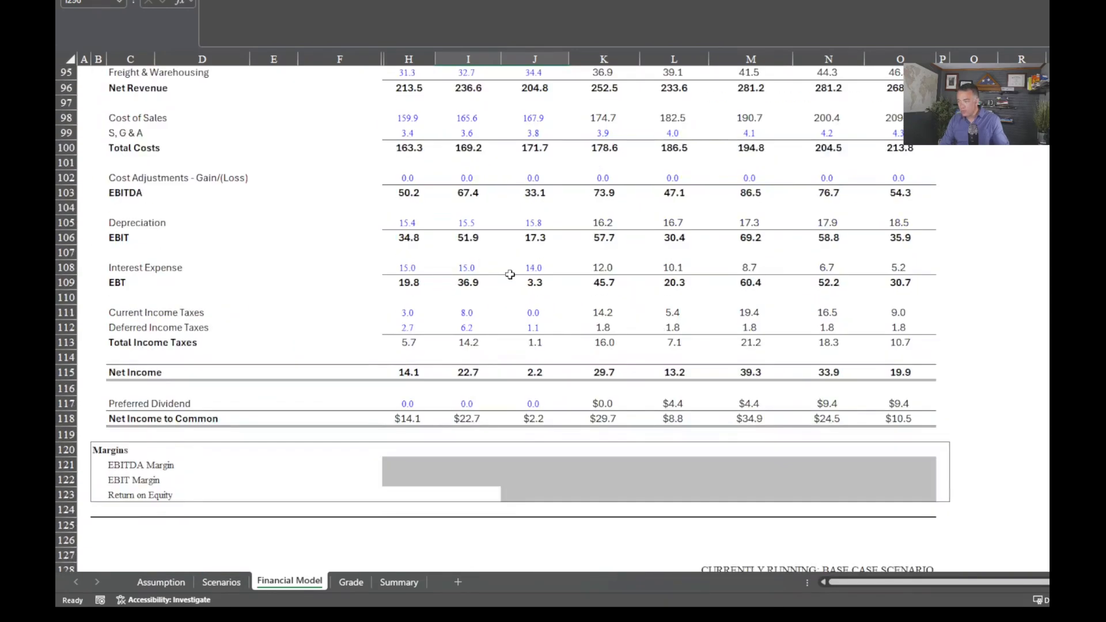
scroll(513, 285, "down", 12)
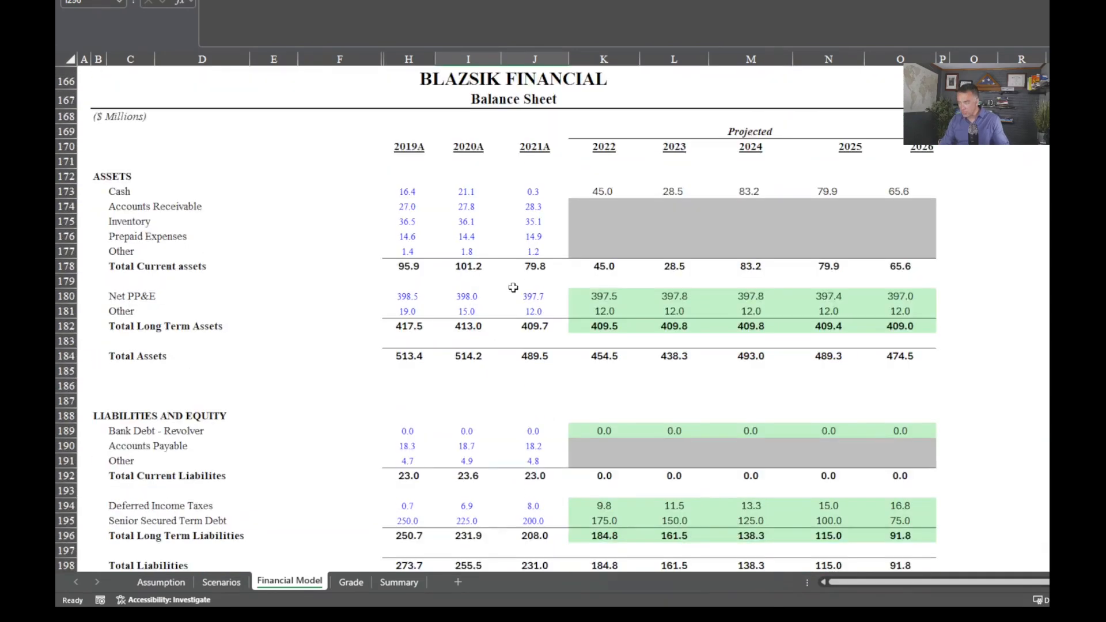
scroll(599, 357, "down", 20)
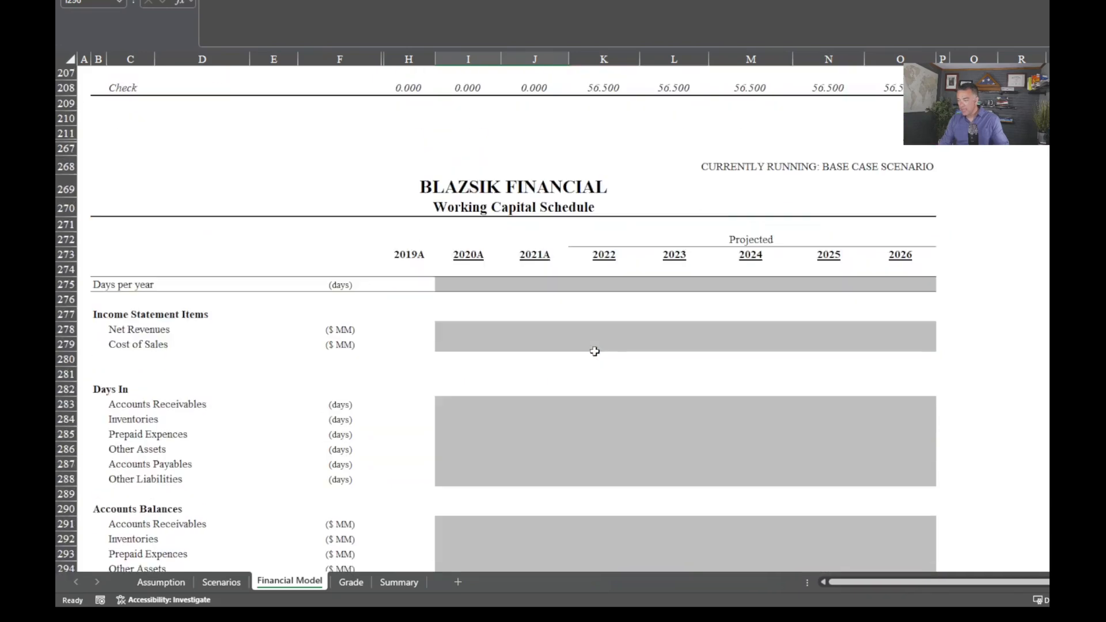
Link 2020A Net Revenues in the Working Capital Schedule to the Income Statement's 2020A Net Revenue with =I96.
left_click(464, 194)
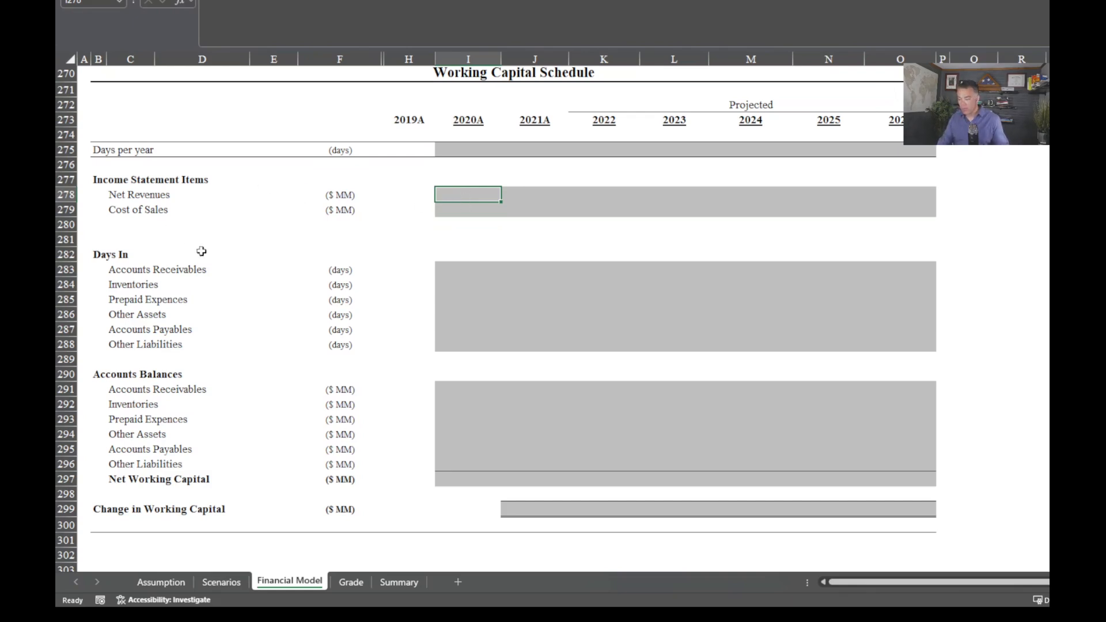
type("=")
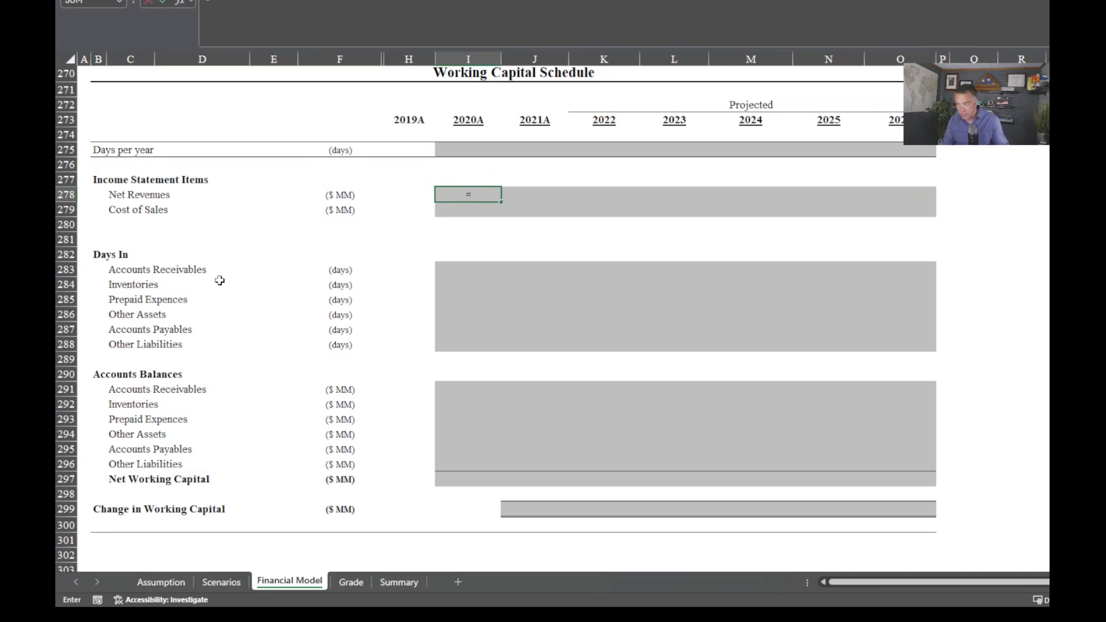
key("Up")
key("Up")
key("Up")
key("Up")
key("Up")
key("Up")
key("Up")
key("Up")
key("Up")
key("Up")
key("Up")
key("Up")
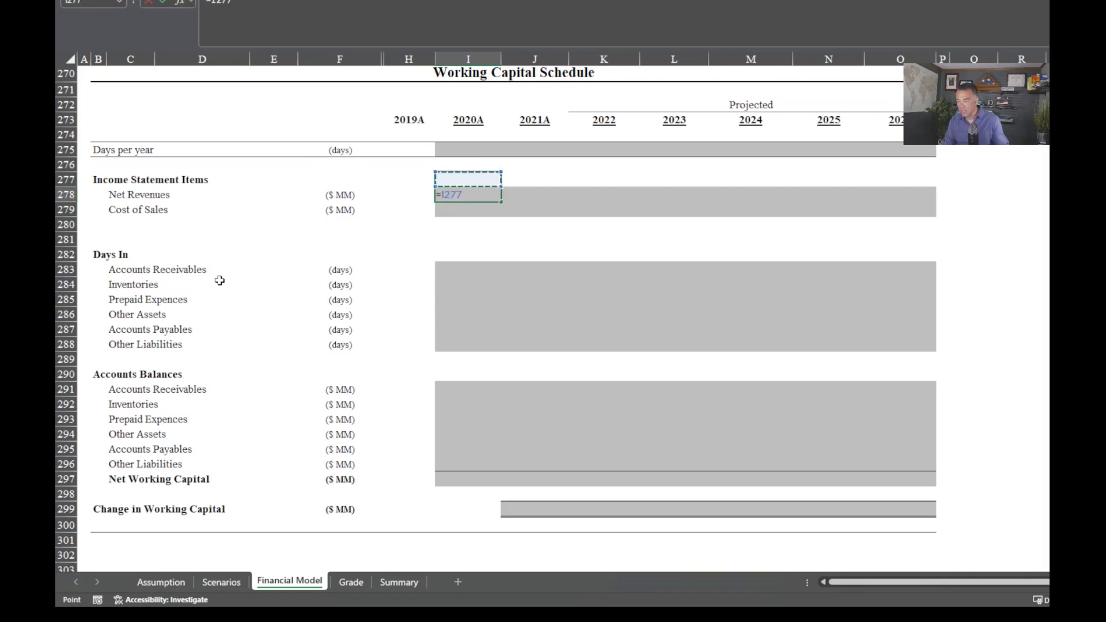
key("Up")
key("Up")
key("Up")
key("Up")
key("Up")
key("Up")
key("Up")
key("Up")
key("Up")
key("Up")
key("Up")
key("Up")
key("Up")
key("Up")
key("Up")
key("Up")
key("Up")
key("Up")
key("Up")
key("Up")
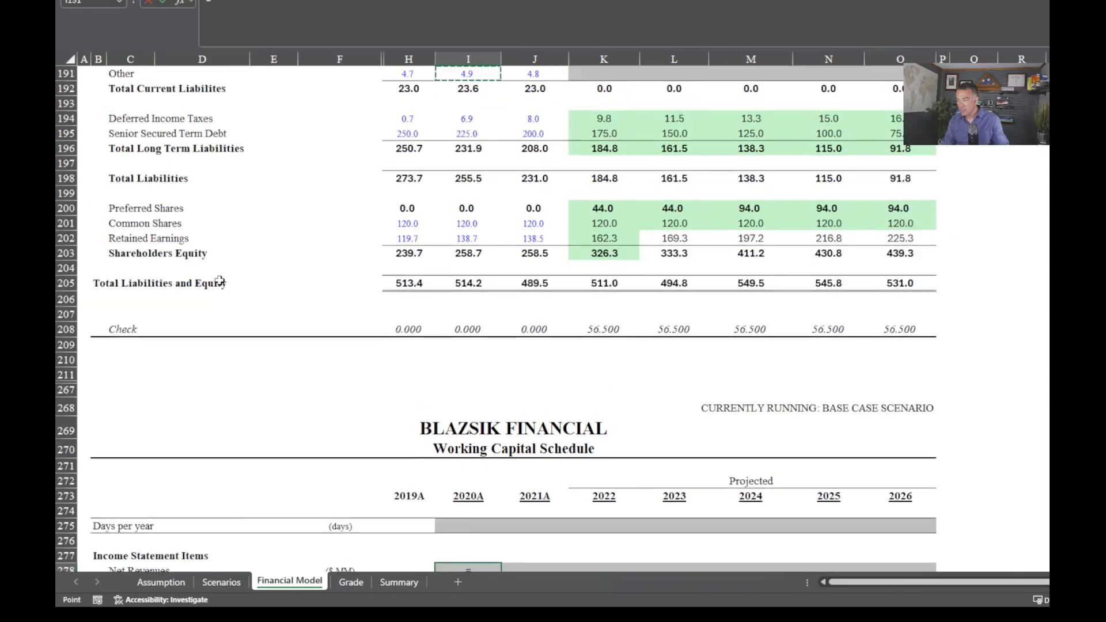
key("Up")
key("Up")
key("Up")
key("Up")
key("Up")
key("Up")
key("Up")
key("Up")
key("Up")
key("Up")
key("Up")
key("Up")
key("Up")
key("Up")
key("Up")
key("Up")
key("Up")
key("Up")
key("Up")
key("Up")
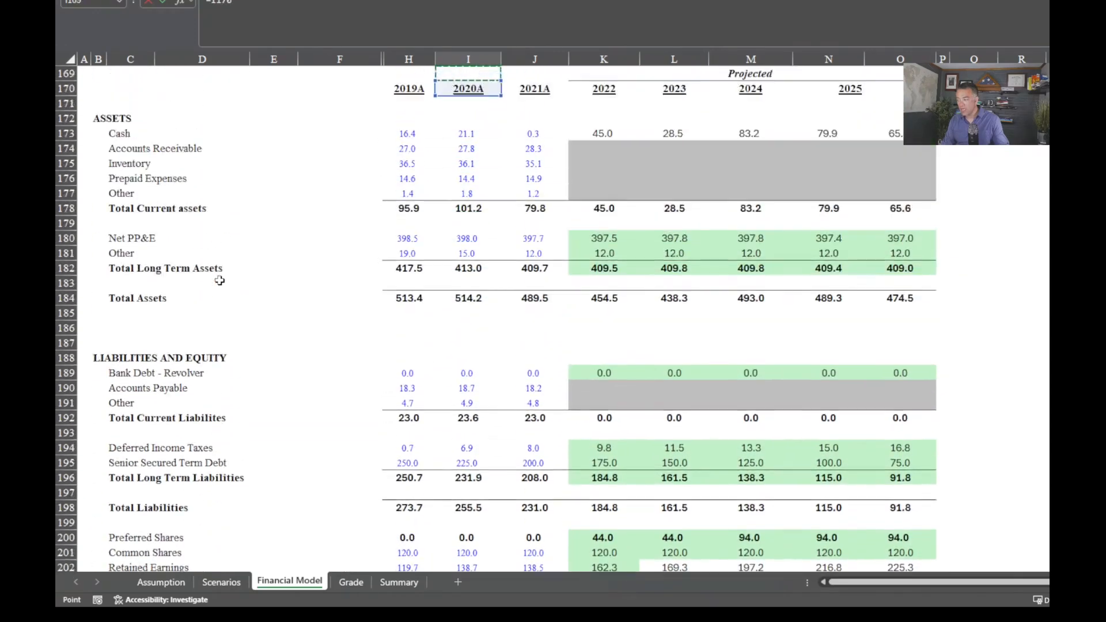
key("Up")
key("Up")
key("Up")
key("Up")
key("Up")
key("Up")
key("Up")
key("Up")
key("Up")
key("Up")
key("Up")
key("Up")
key("Up")
key("Up")
key("Up")
key("Up")
key("Up")
key("Up")
key("Up")
key("Up")
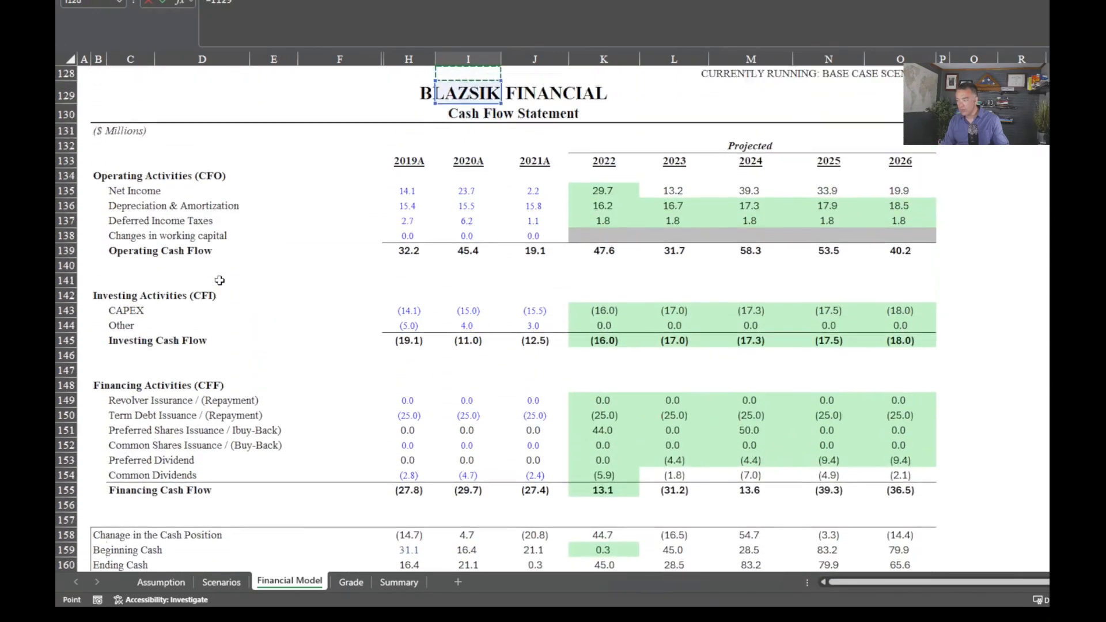
key("Up")
key("Up")
key("Up")
key("Up")
key("Up")
key("Up")
key("Up")
key("Up")
key("Up")
key("Up")
key("Up")
key("Up")
key("Up")
key("Up")
key("Up")
key("Up")
key("Up")
key("Up")
key("Up")
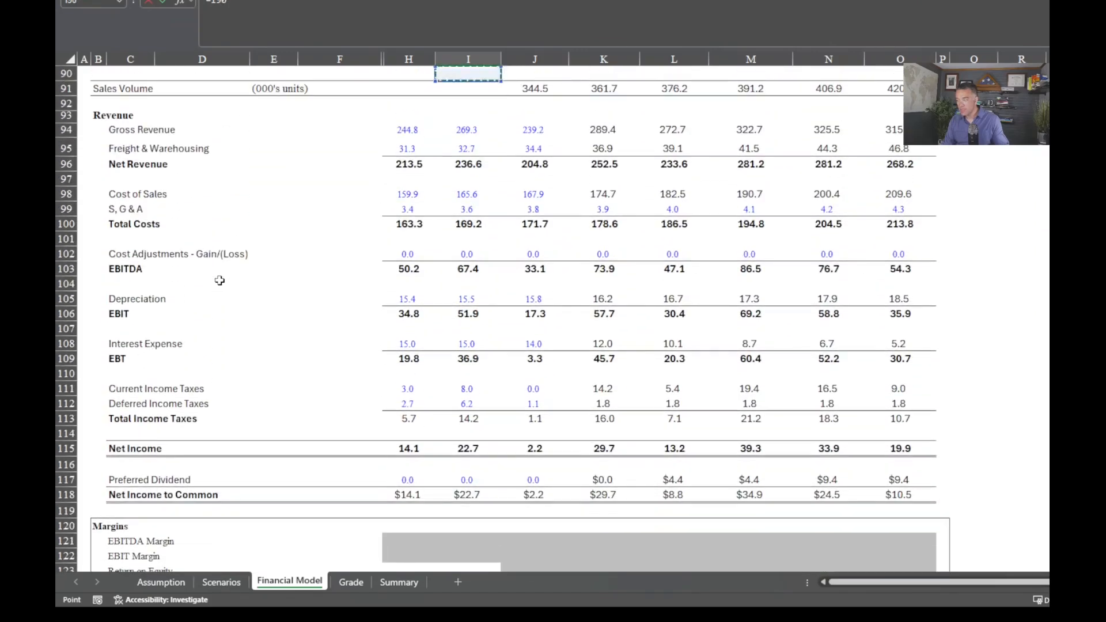
key("Down")
key("Down")
key("Down")
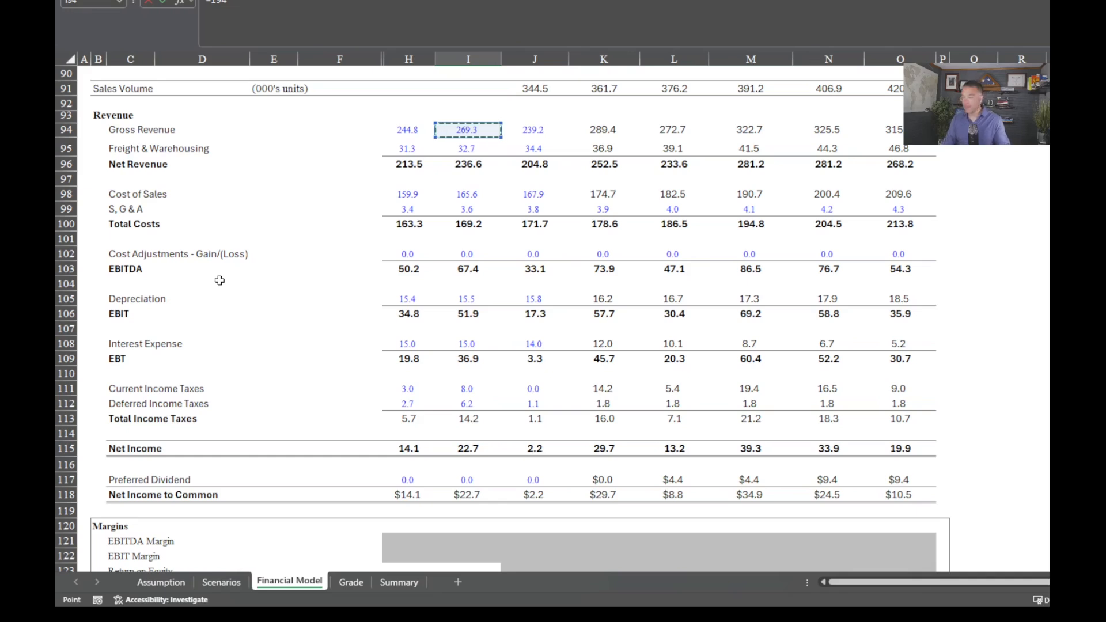
key("Down")
key("Down")
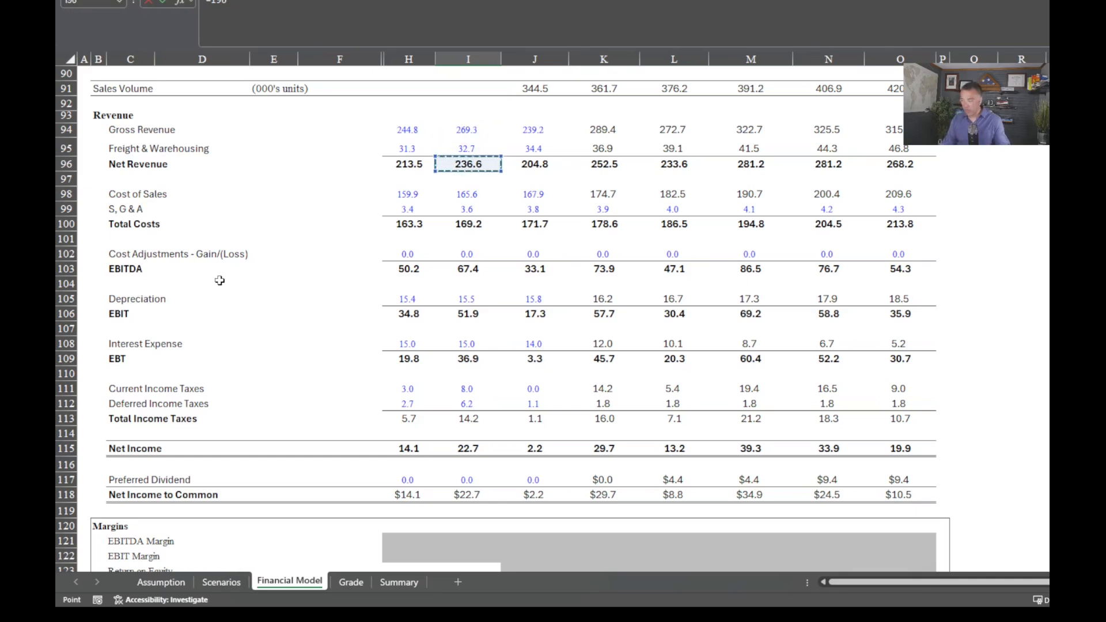
key("Return")
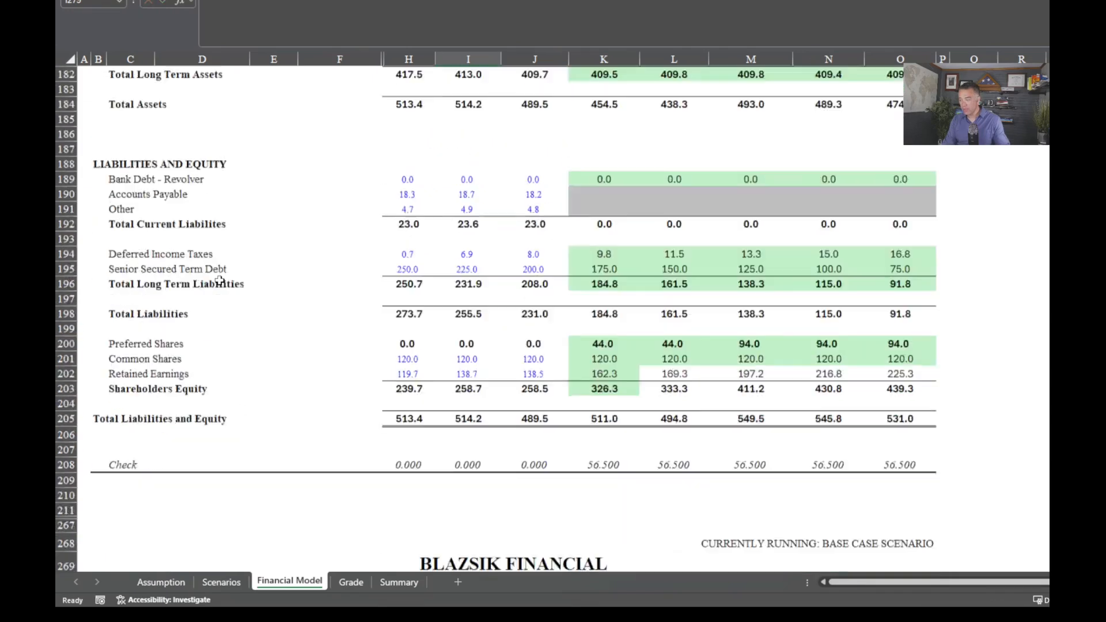
key("Up")
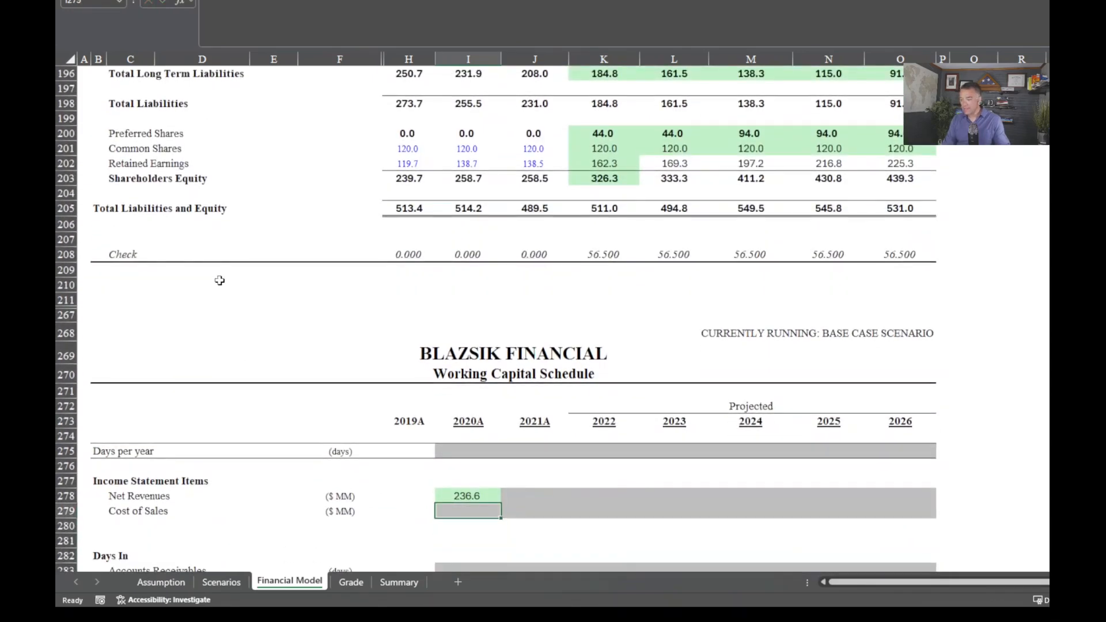
Link 2020A Cost of Sales in the Working Capital Schedule to the Income Statement's 2020A Cost of Sales with =I98.
type("=")
key("Up")
key("Up")
key("Up")
key("Up")
key("Up")
key("Up")
key("Up")
key("Up")
key("Up")
key("Up")
key("Up")
key("Up")
key("Up")
key("Up")
key("Up")
key("Up")
key("Up")
key("Up")
key("Up")
key("Up")
key("Up")
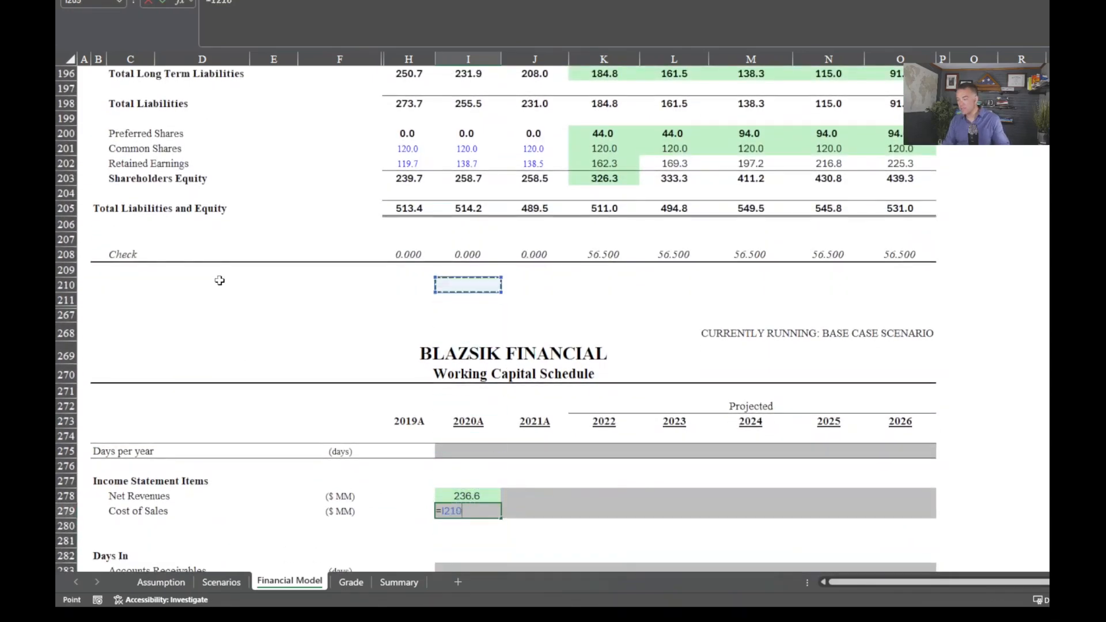
key("Up")
key("Up")
key("Up")
key("Up")
key("Up")
key("Up")
key("Up")
key("Up")
key("Up")
key("Up")
key("Up")
key("Up")
key("Up")
key("Up")
key("Up")
key("Up")
key("Up")
key("Up")
key("Up")
key("Up")
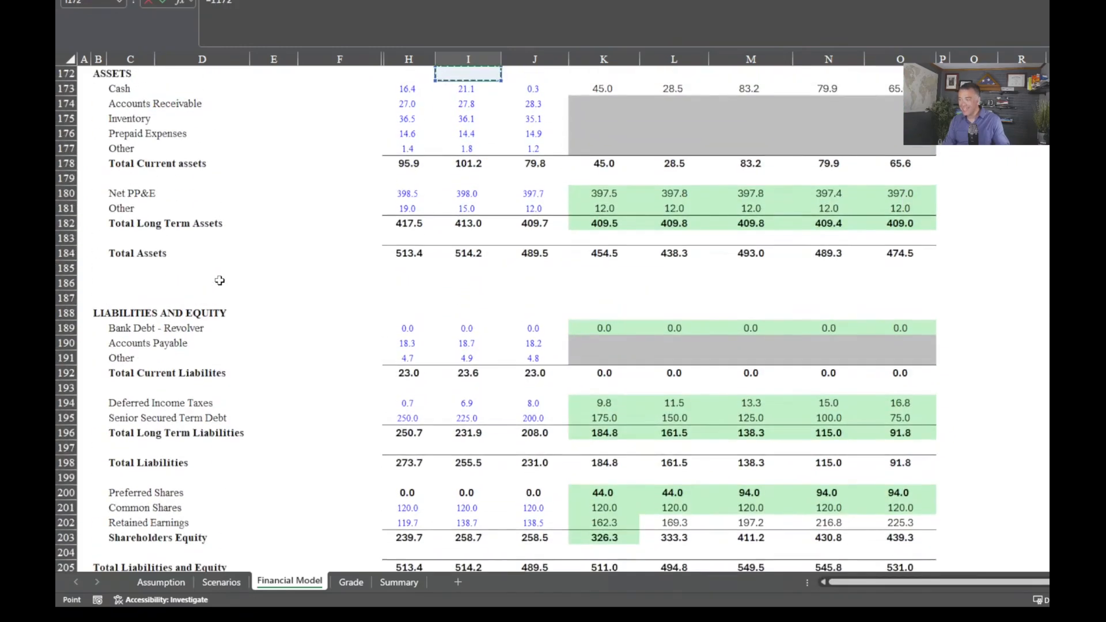
key("Up")
key("Up")
key("Up")
key("Up")
key("Up")
key("Up")
key("Up")
key("Up")
key("Up")
key("Up")
key("Up")
key("Up")
key("Up")
key("Up")
key("Up")
key("Up")
key("Up")
key("Up")
key("Up")
key("Up")
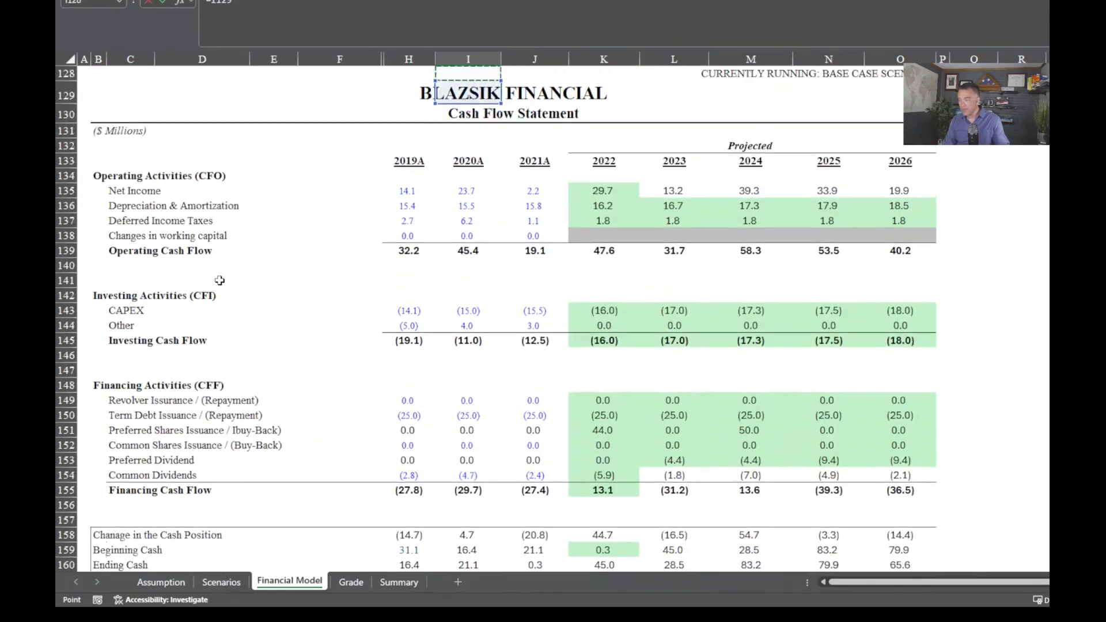
key("Up")
key("Up")
key("Up")
key("Up")
key("Up")
key("Up")
key("Up")
key("Up")
key("Up")
key("Up")
key("Up")
key("Up")
key("Up")
key("Up")
key("Up")
key("Up")
key("Up")
key("Up")
key("Up")
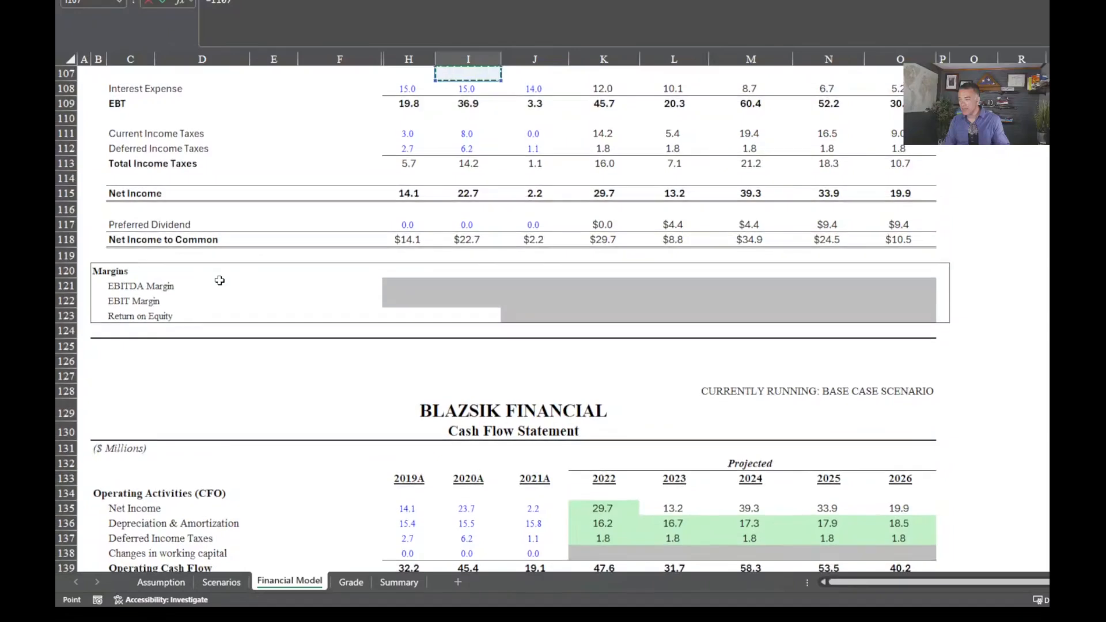
key("Up")
key("Up")
key("Down")
key("Down")
key("Down")
key("Down")
key("Down")
key("Down")
key("Down")
key("Down")
key("Down")
key("Down")
key("Down")
key("Down")
key("Down")
key("Down")
key("Down")
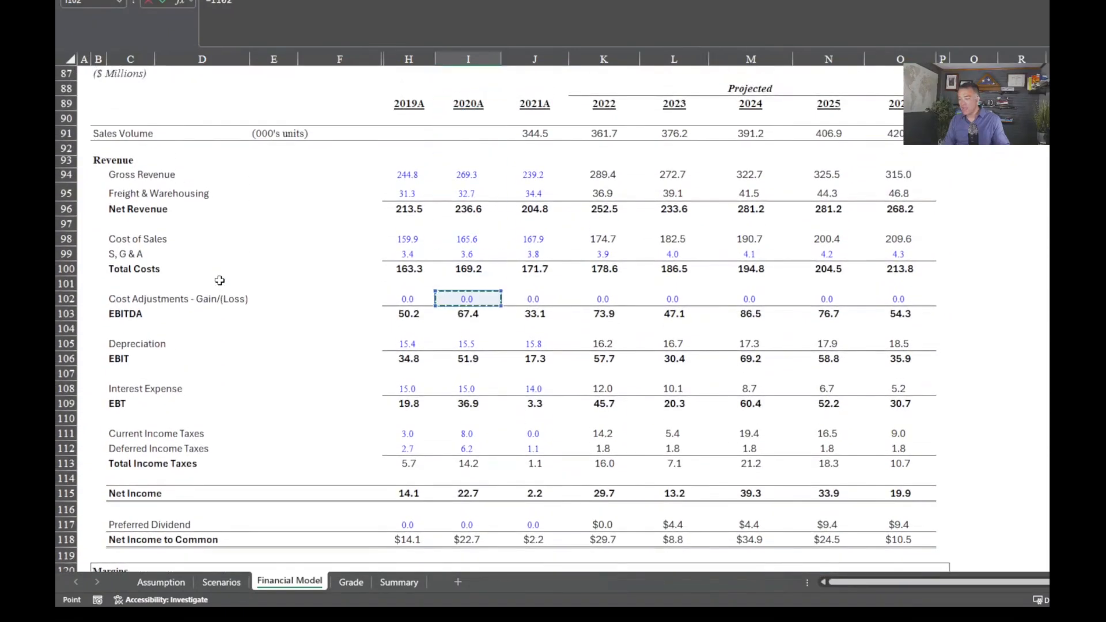
key("Up")
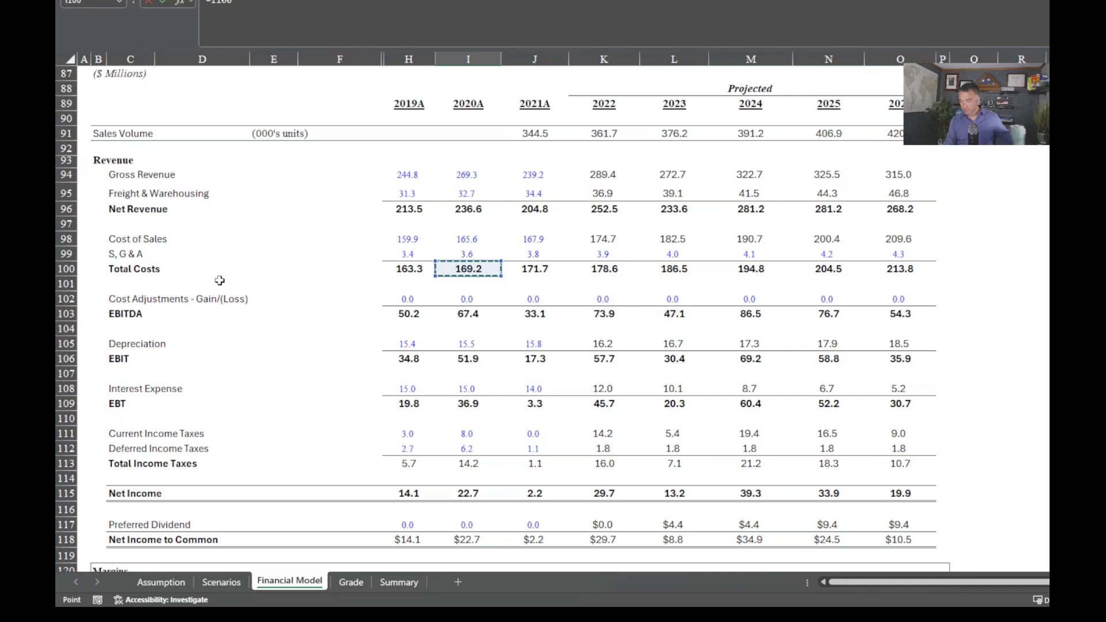
key("Up")
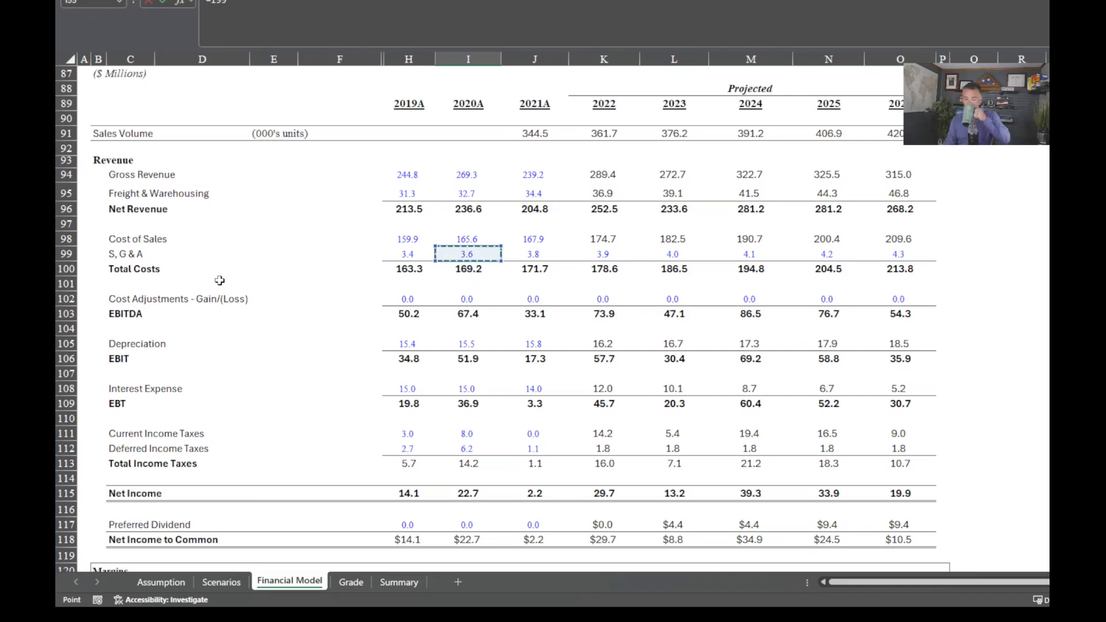
key("Up")
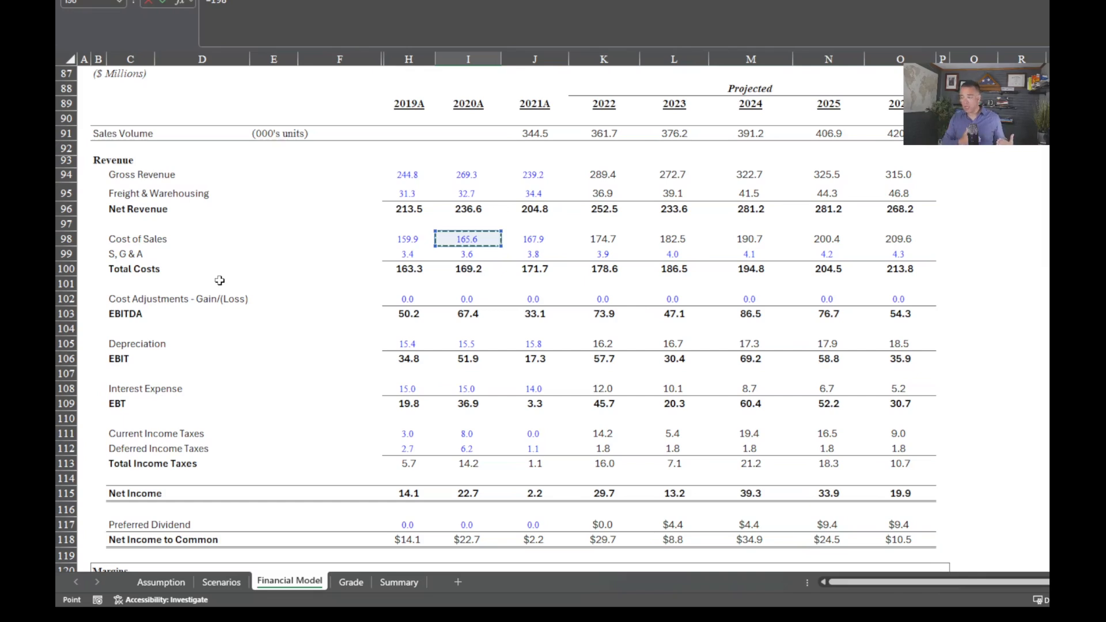
key("Return")
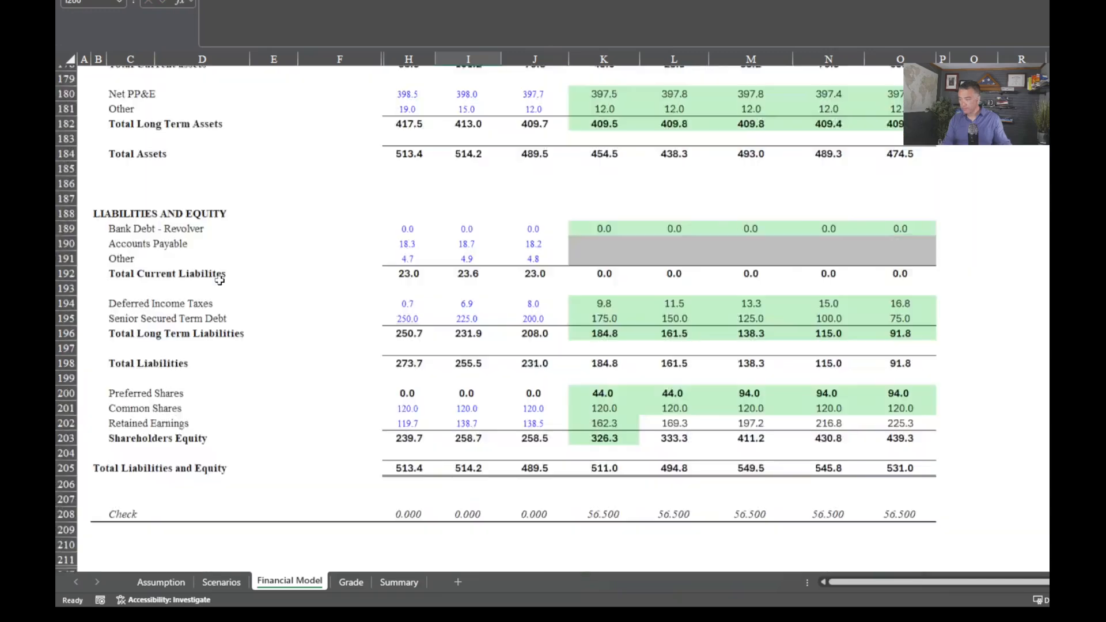
Fill the 2020A Net Revenues and Cost of Sales links across the Working Capital Schedule through 2026.
key("Up")
key("Up")
key("Up")
key("Up")
key("Up")
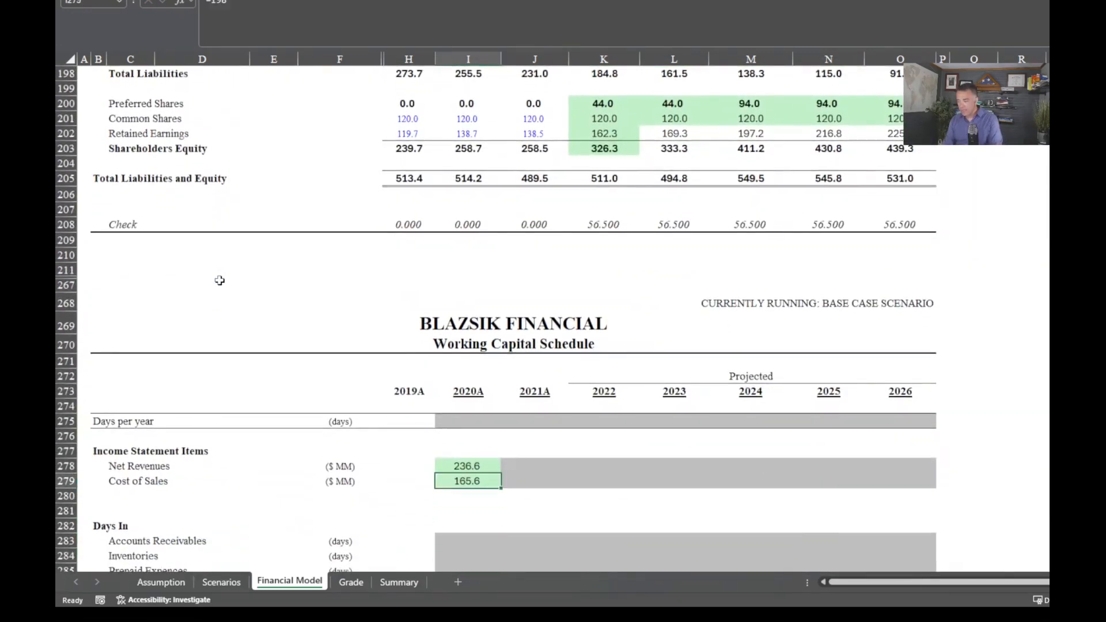
key("shift+Up")
key("shift+Right")
key("shift+Right")
key("shift+Right")
key("shift+Right")
key("shift+Right")
key("shift+Right")
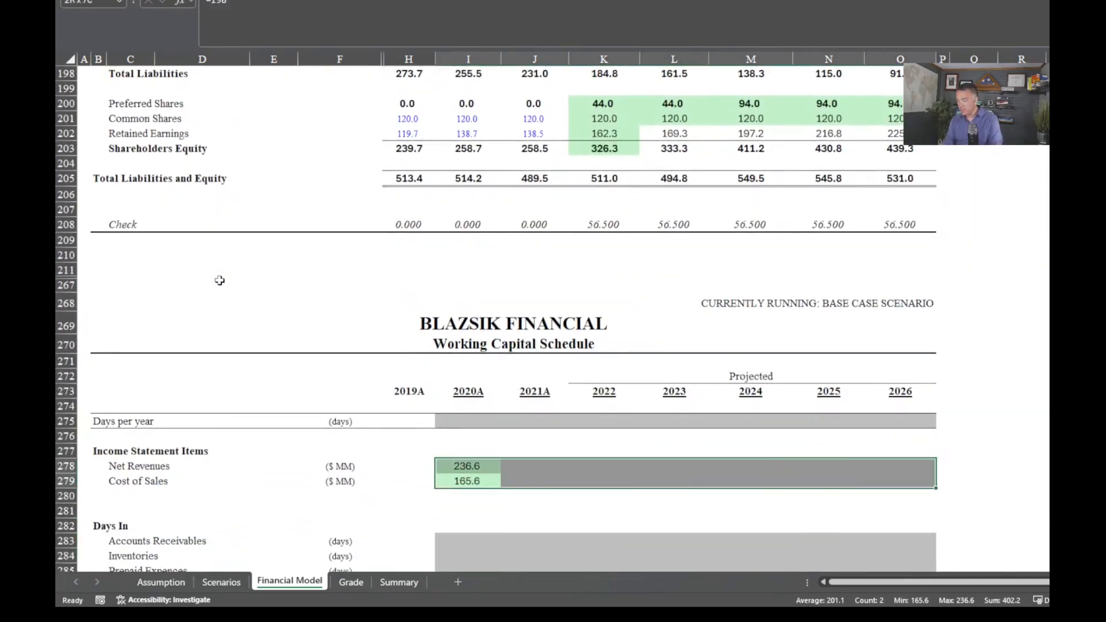
key("ctrl+r")
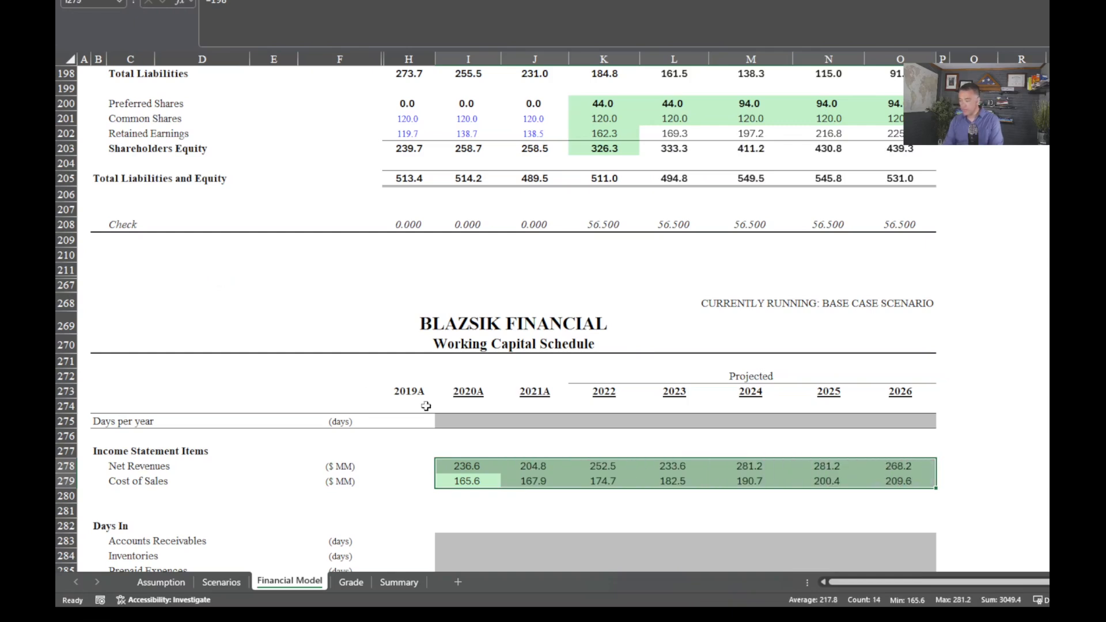
Calculate the 2020A Days per year in cell I275 with =DATE(I273,12,31)-DATE(H273,12,31).
left_click(466, 422)
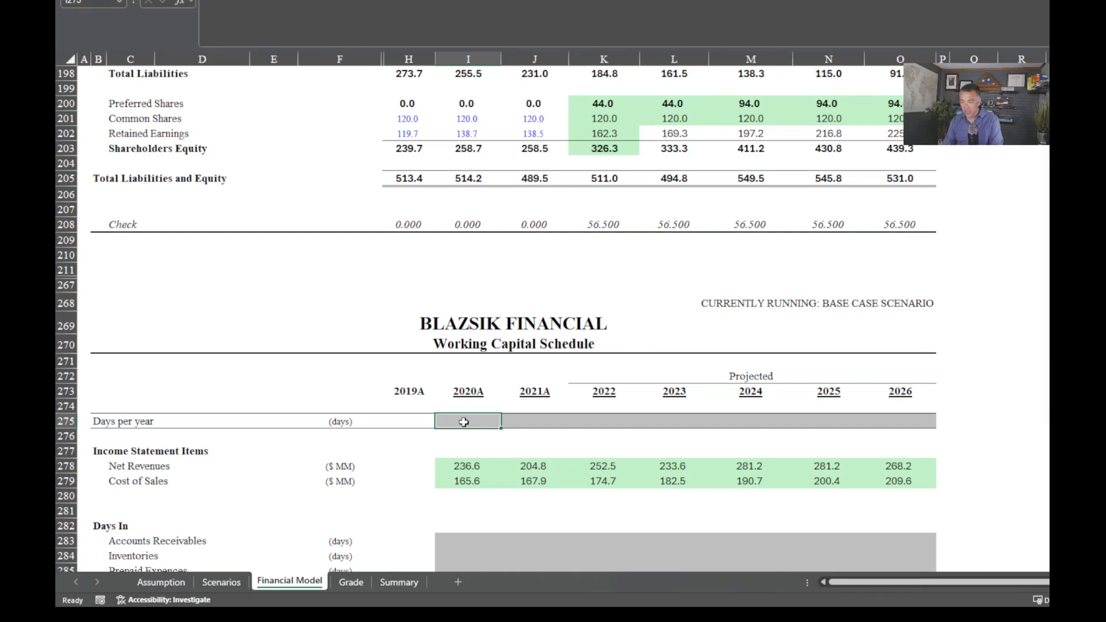
type("=")
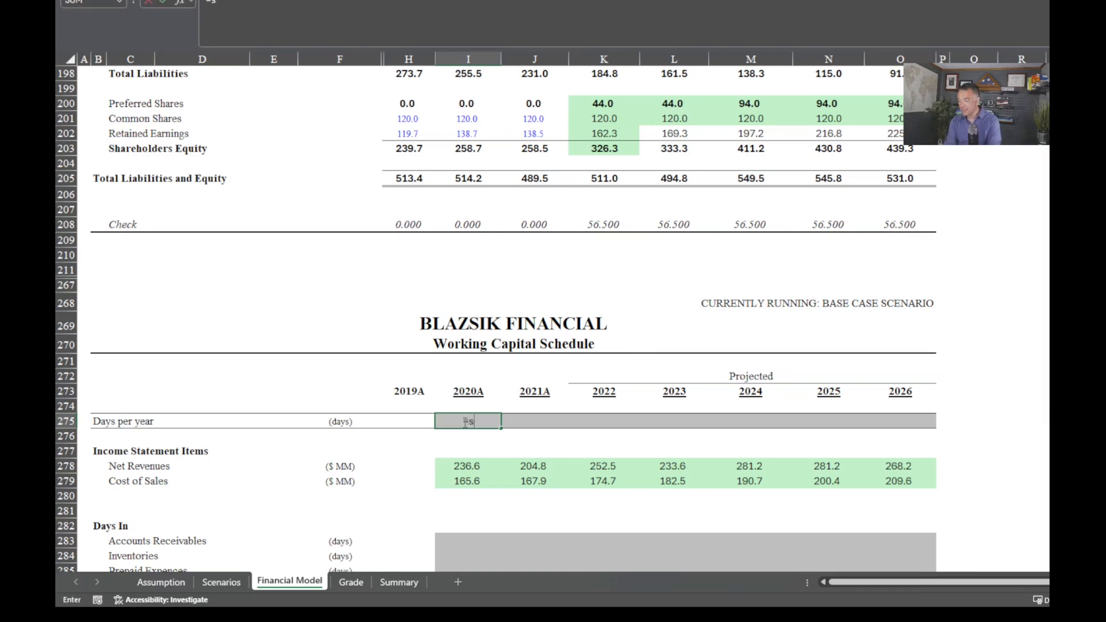
type("dat")
key("Tab")
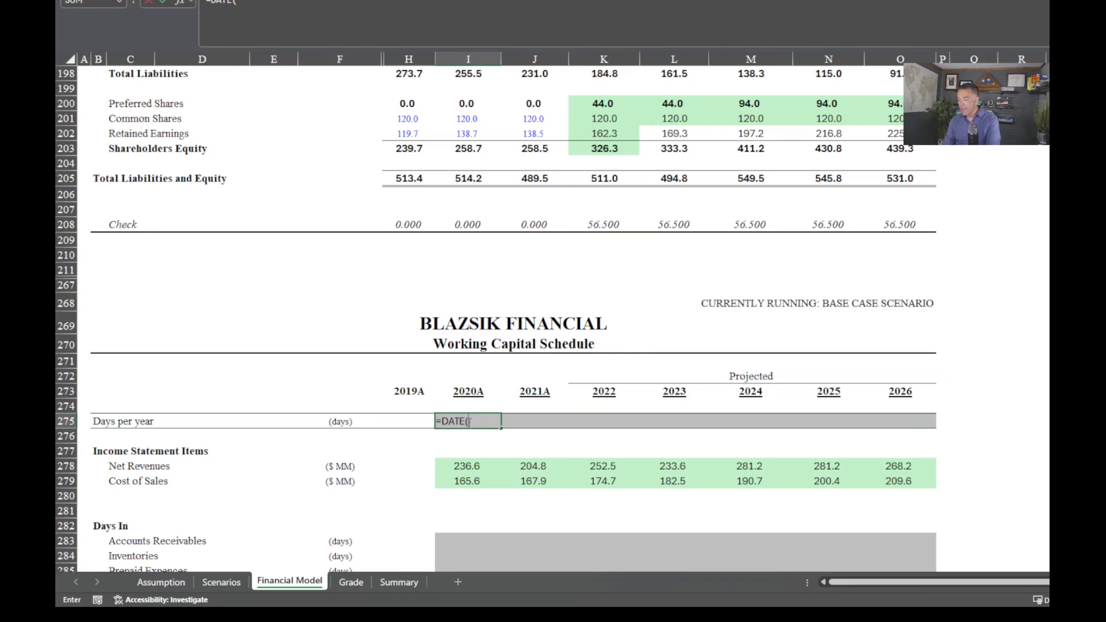
left_click(464, 394)
type(",")
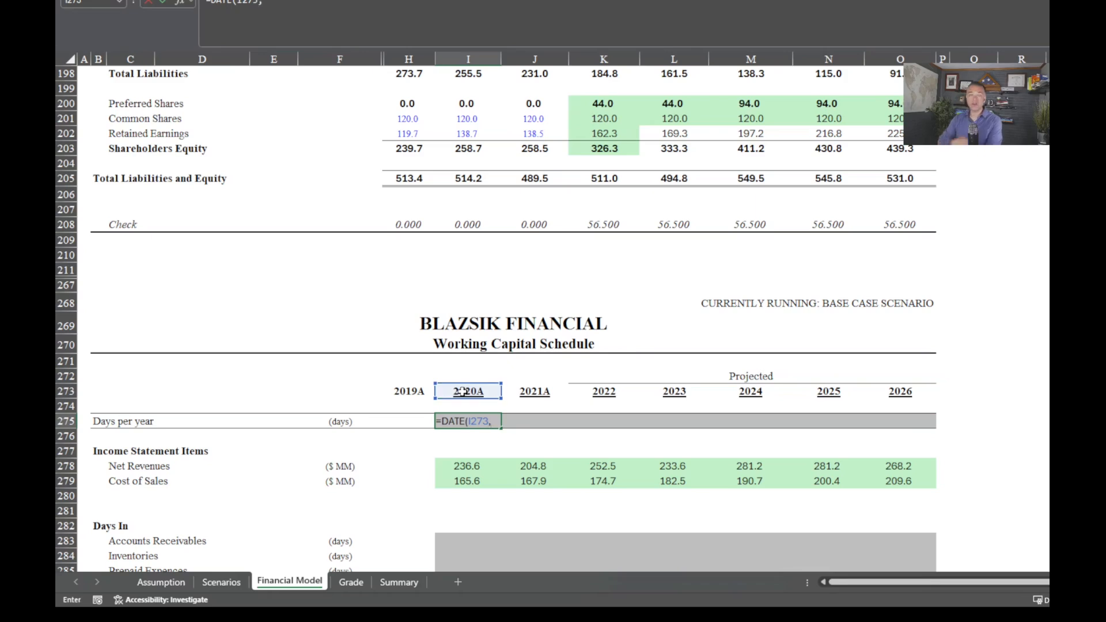
type("12,31)-s")
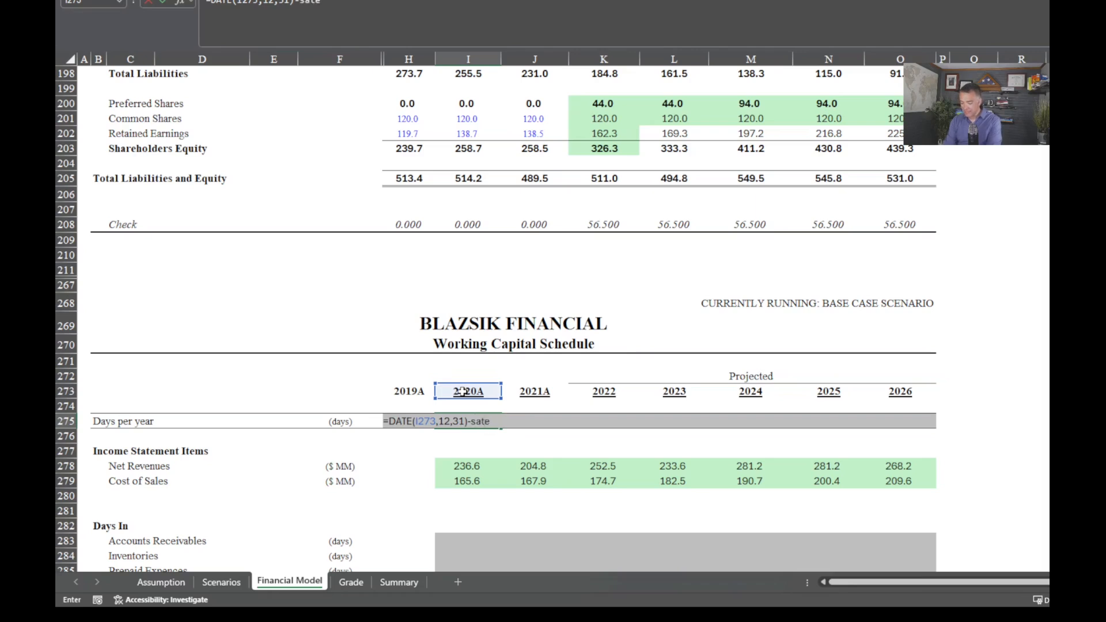
type("at")
key("Tab")
left_click(404, 391)
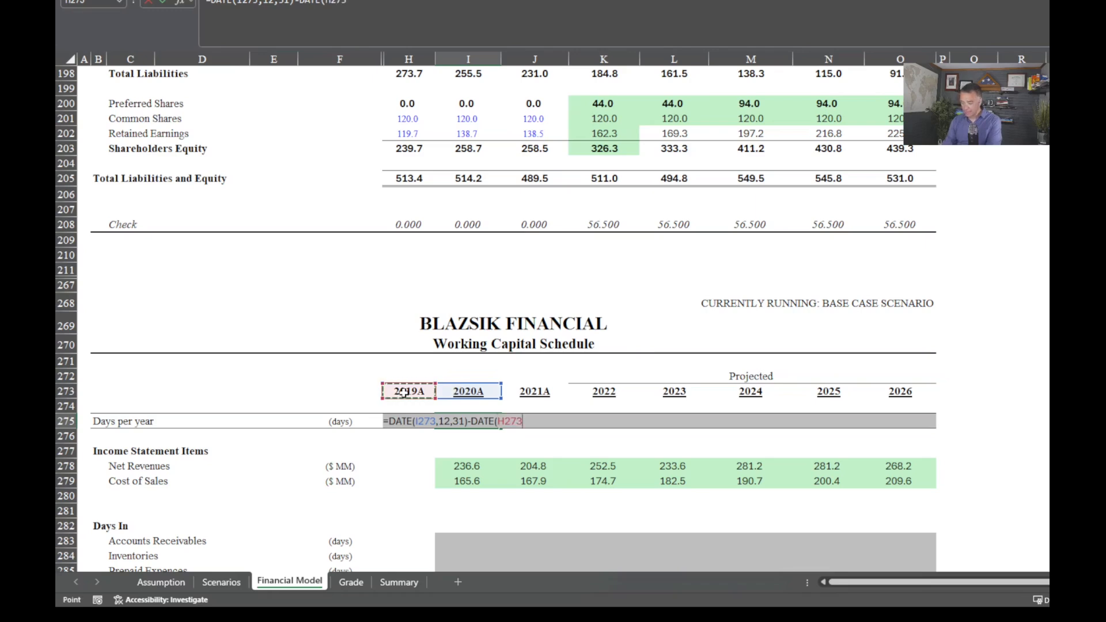
type(",12,")
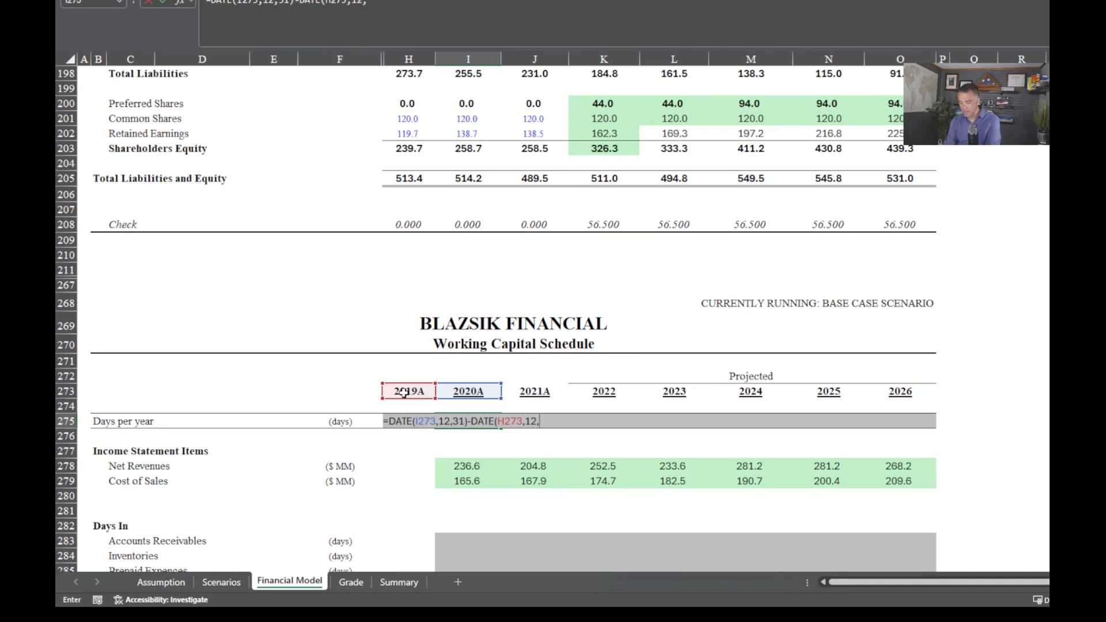
type("31)")
key("Return")
Fill the Days per year formula from 2020A across to 2026 and check the 2024 cell.
key("Up")
key("shift+Right")
key("shift+Right")
key("shift+Right")
key("shift+Right")
key("shift+Right")
key("shift+Right")
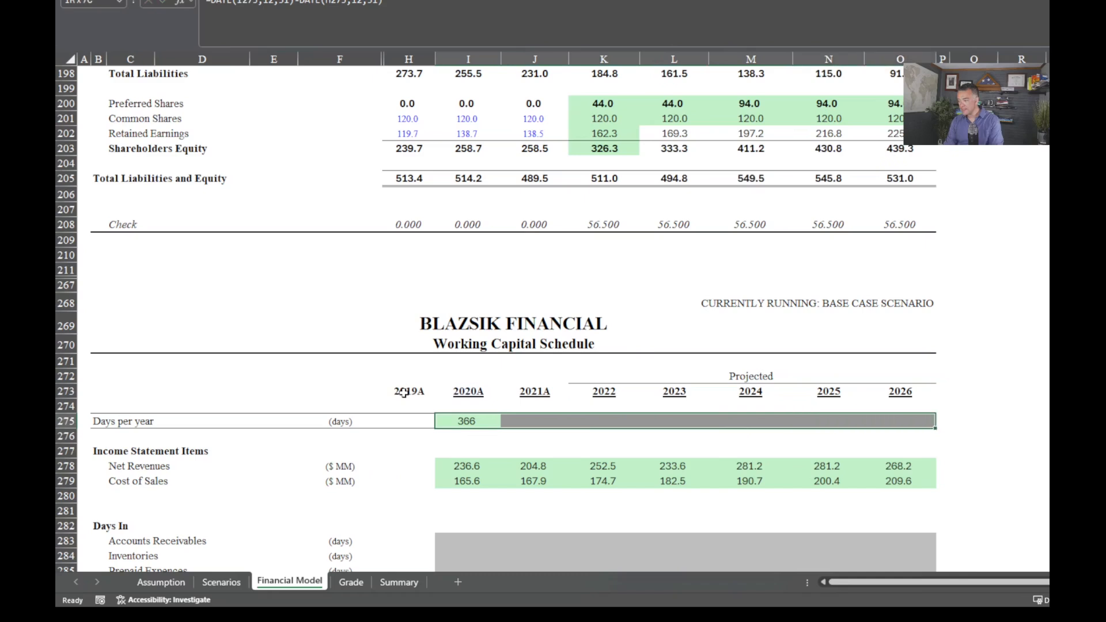
key("ctrl+r")
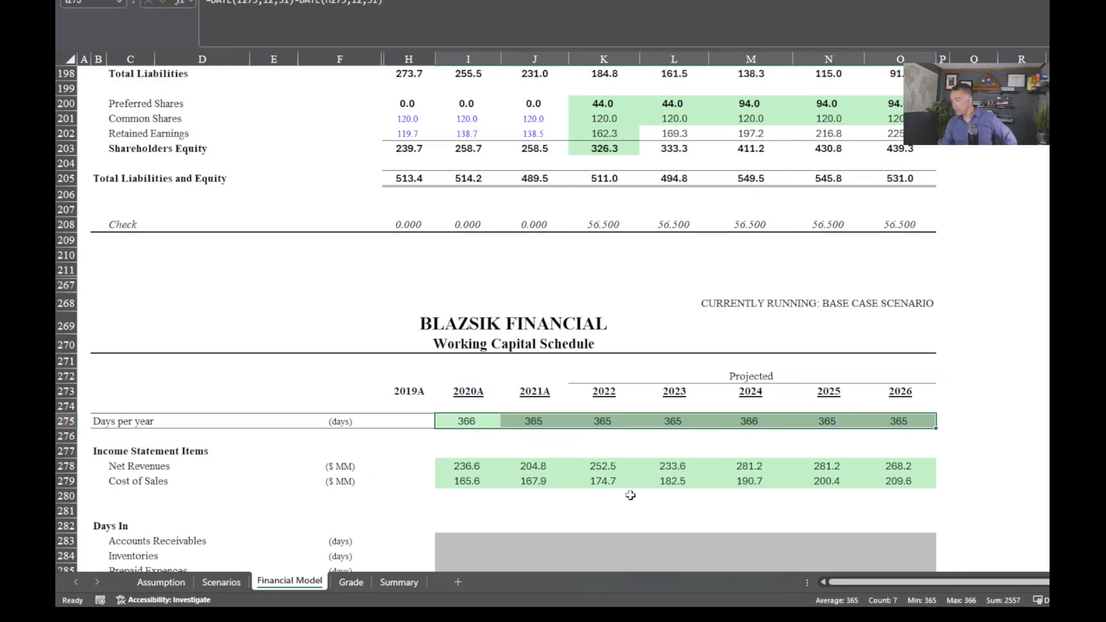
left_click(748, 431)
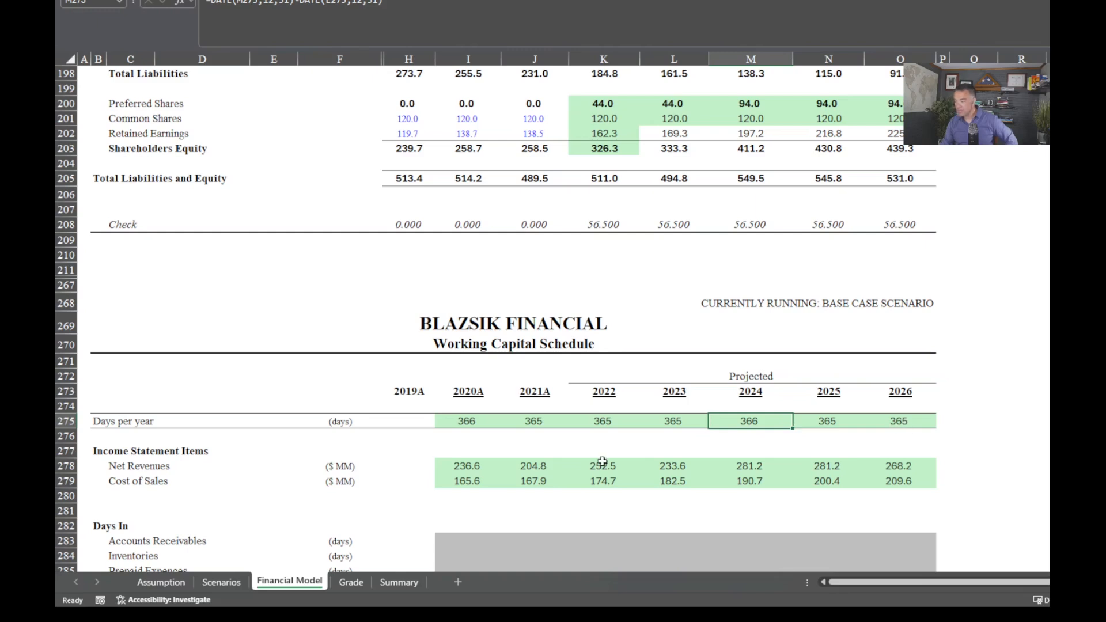
Correct the capitalization of the current assets total label on the Balance Sheet to read Total Current Assets.
scroll(597, 481, "down", 5)
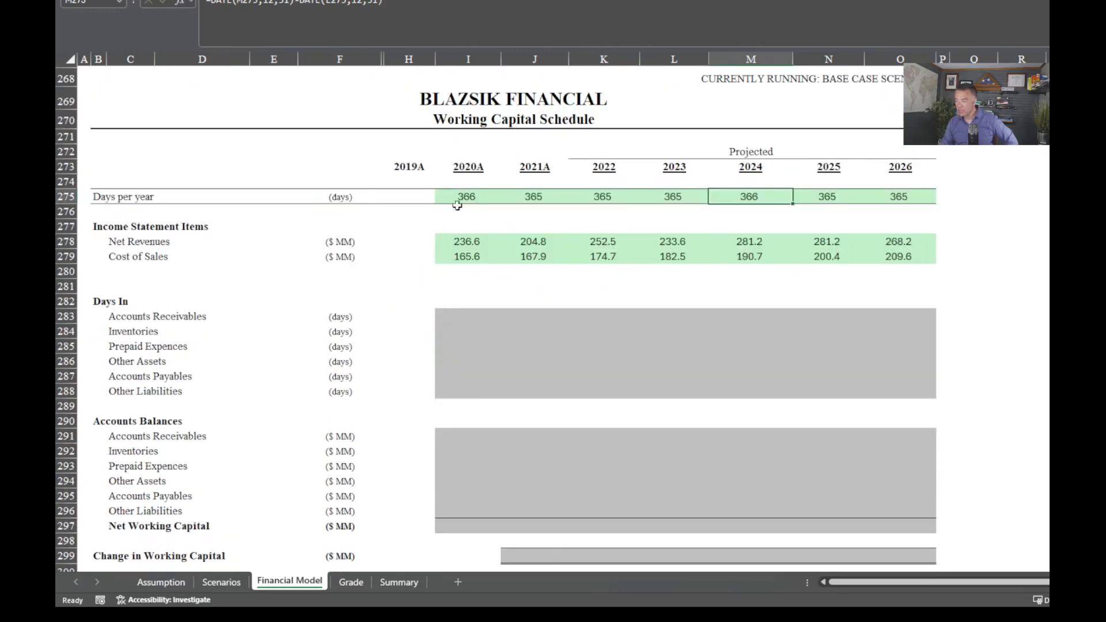
scroll(539, 484, "down", 2)
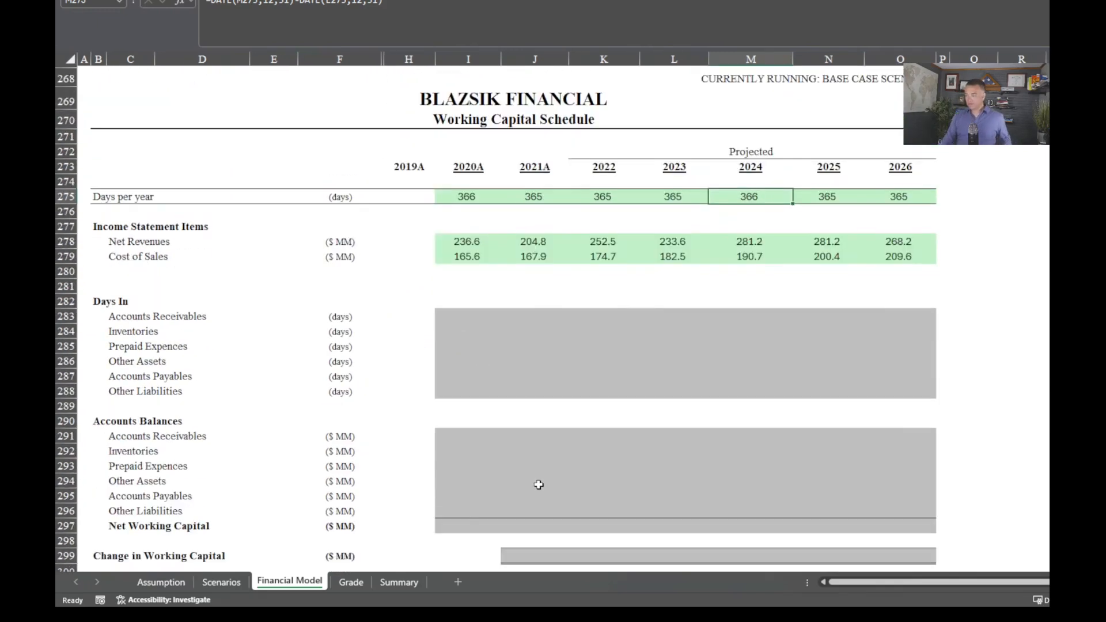
scroll(510, 470, "up", 20)
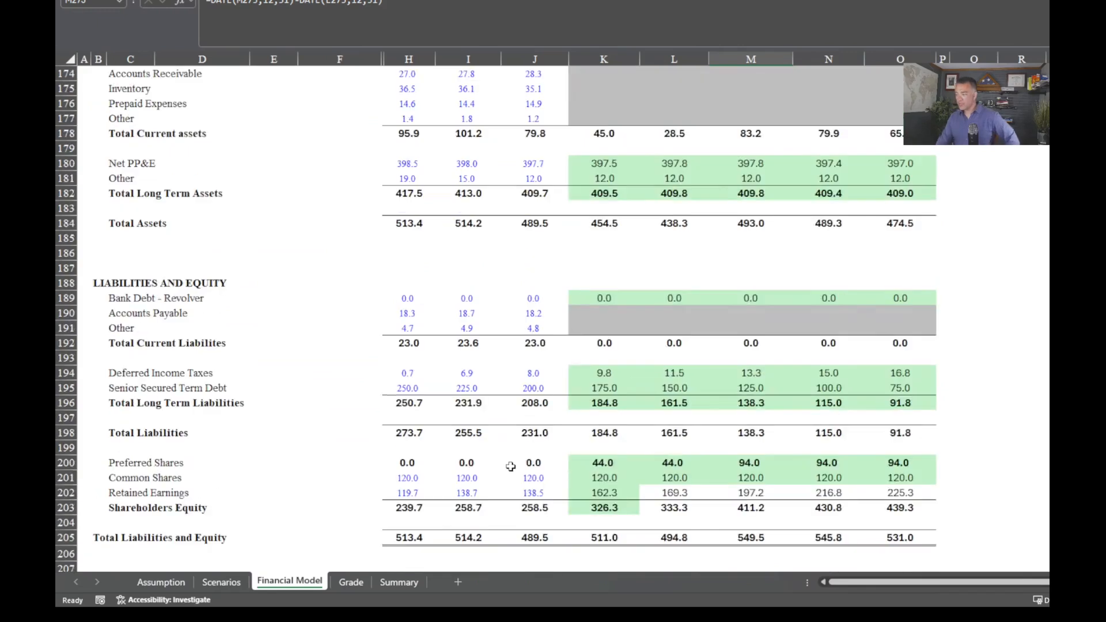
scroll(509, 462, "up", 1)
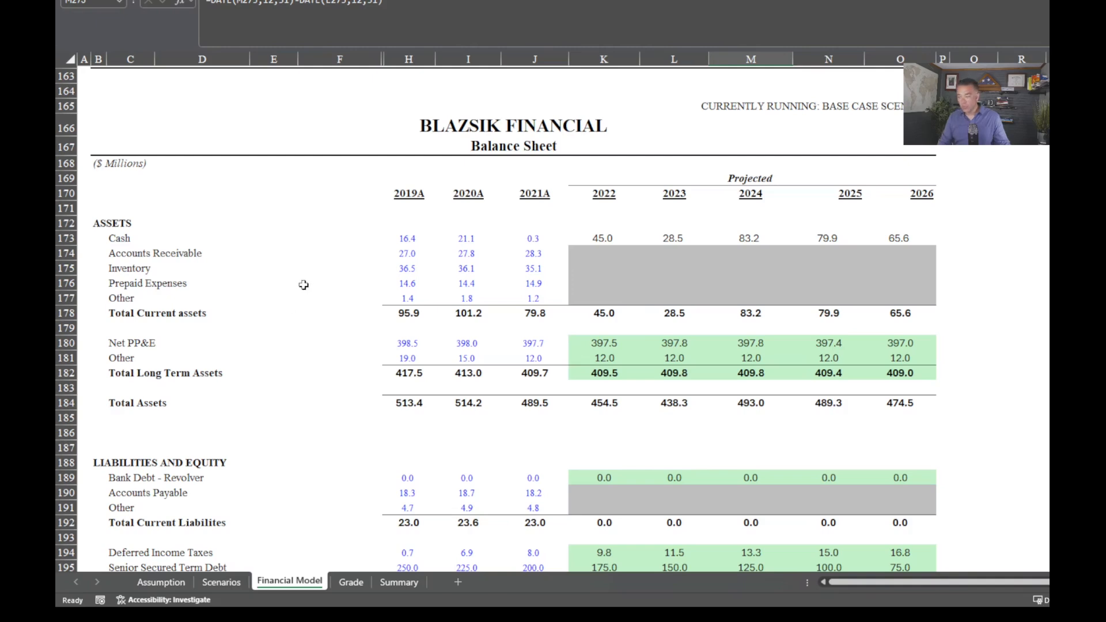
left_click_drag(112, 316, 199, 340)
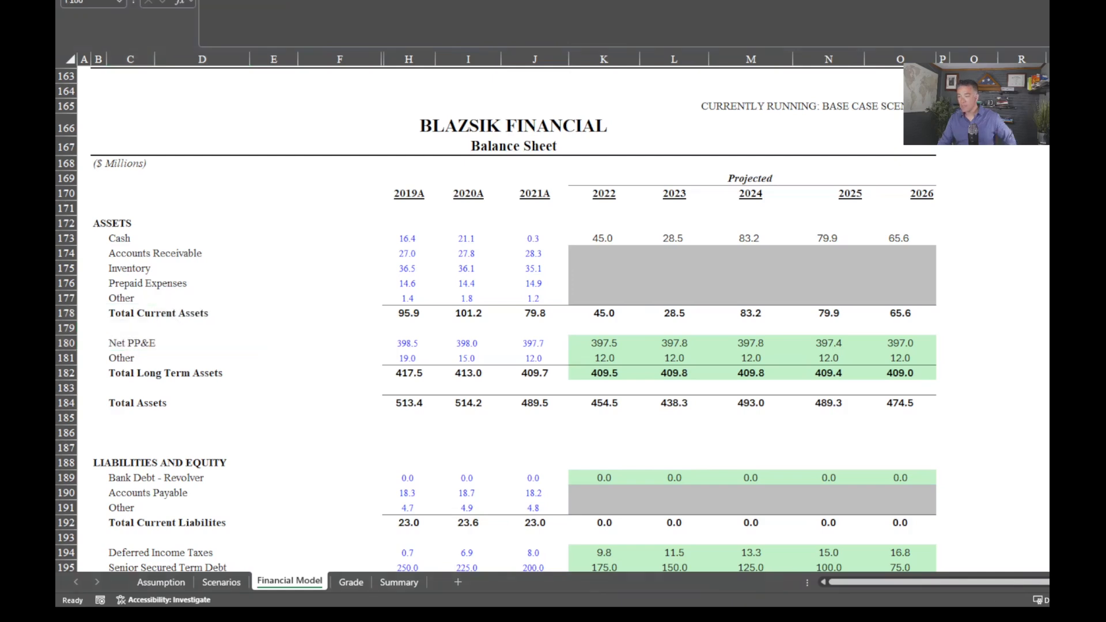
Examine the Balance Sheet's current assets, comparing the Cash row with the Accounts Receivable through Other rows.
left_click(117, 241)
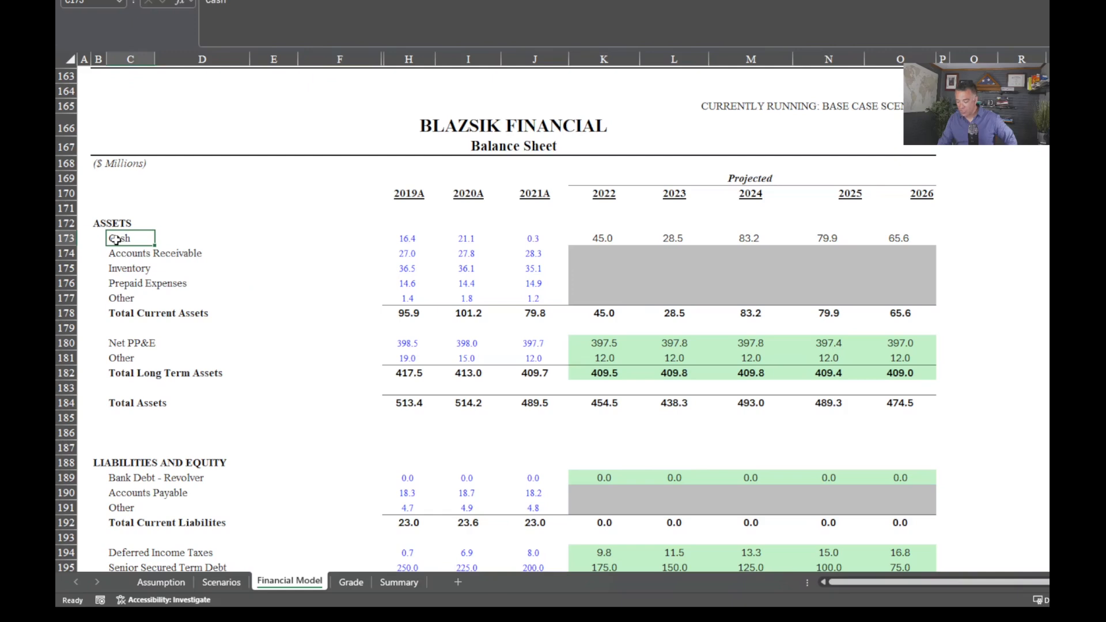
left_click_drag(116, 240, 563, 246)
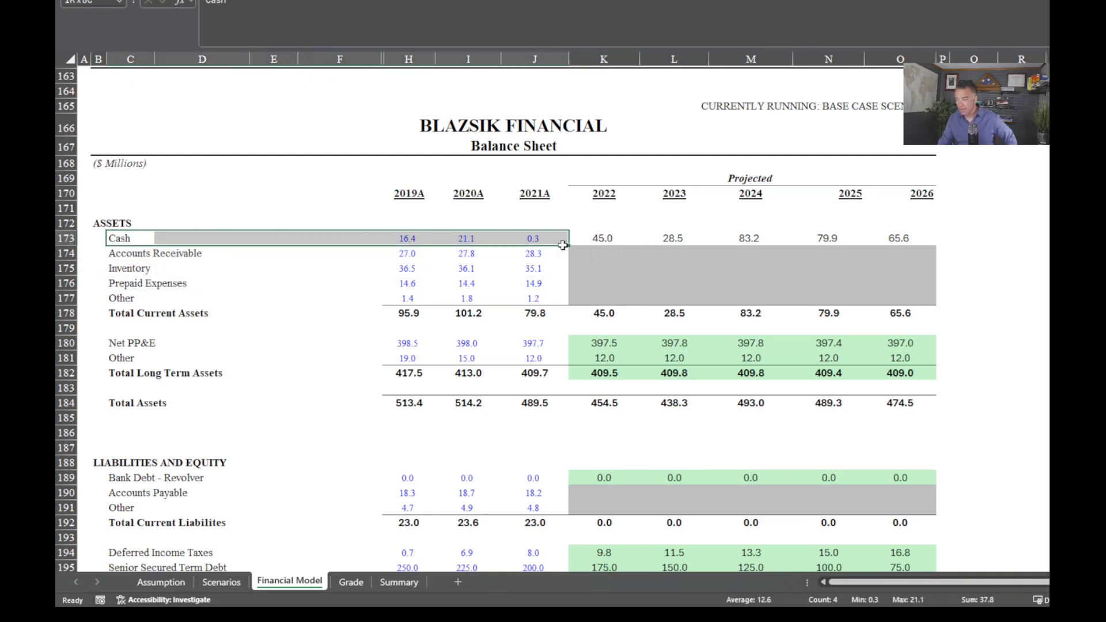
left_click(128, 253)
left_click_drag(127, 253, 139, 300)
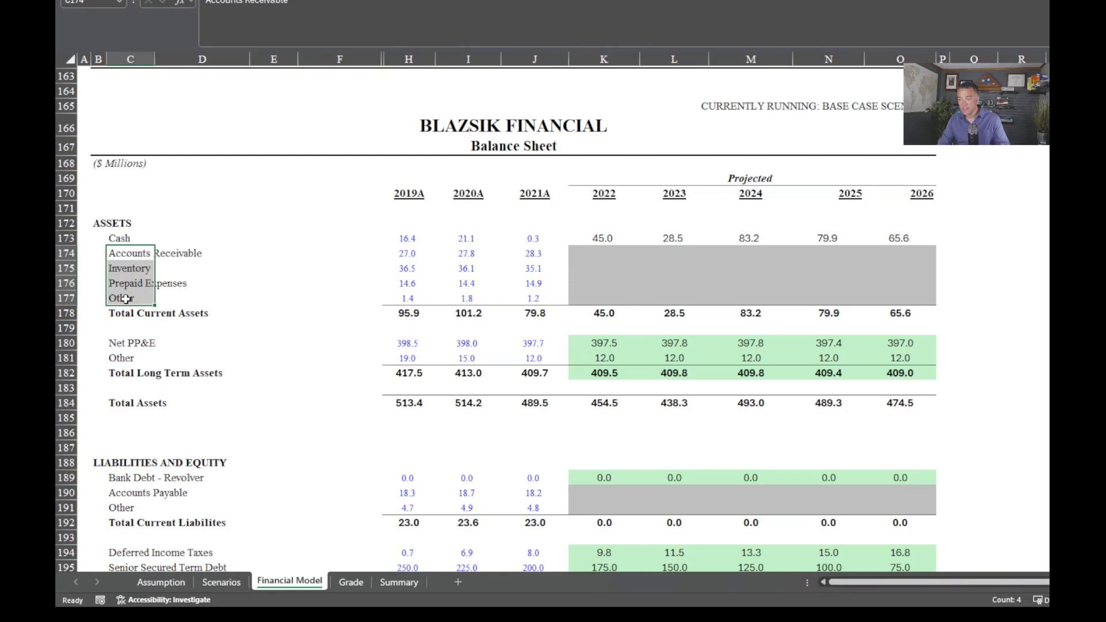
left_click(126, 299)
left_click_drag(116, 255, 131, 294)
left_click(131, 271)
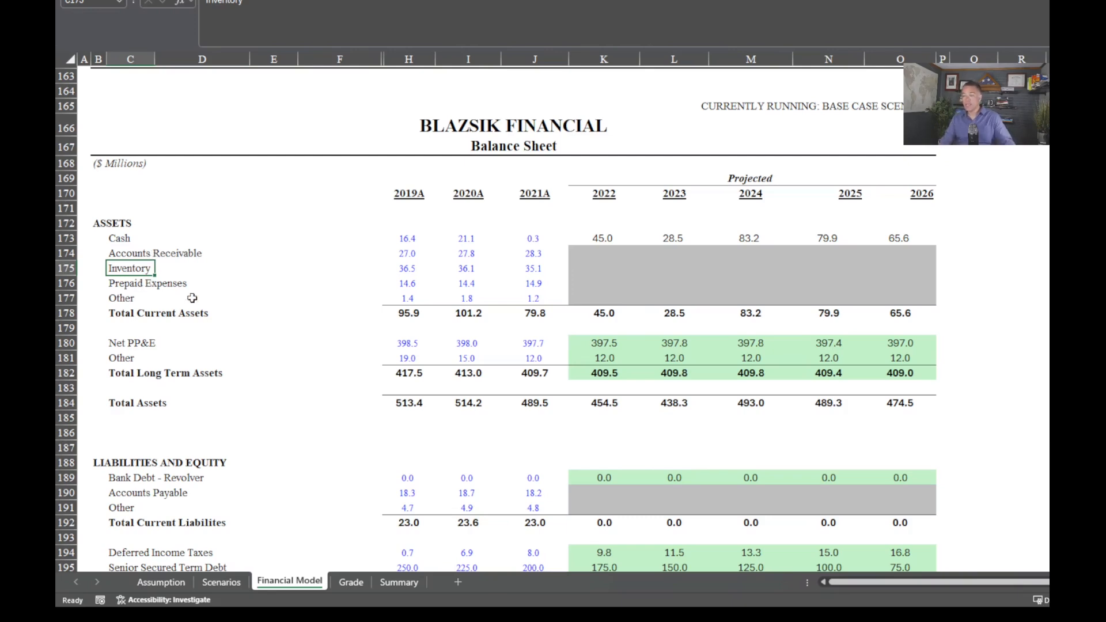
left_click_drag(126, 253, 134, 300)
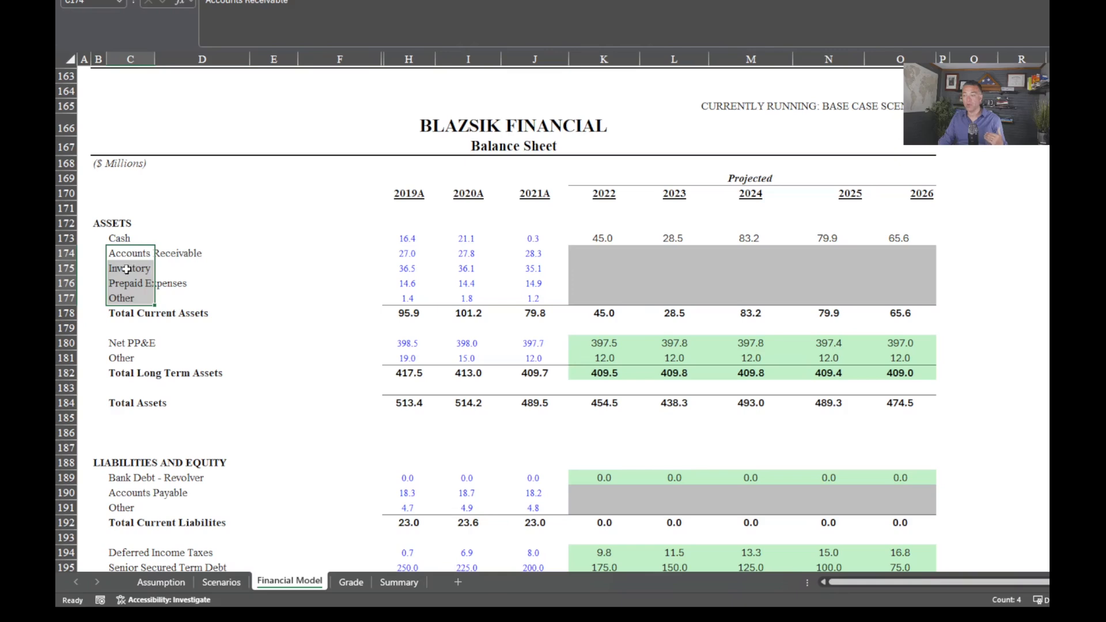
Examine the Balance Sheet's current liabilities, focusing on the Total Current Liabilities and Bank Debt - Revolver rows.
scroll(154, 341, "down", 2)
scroll(154, 341, "down", 3)
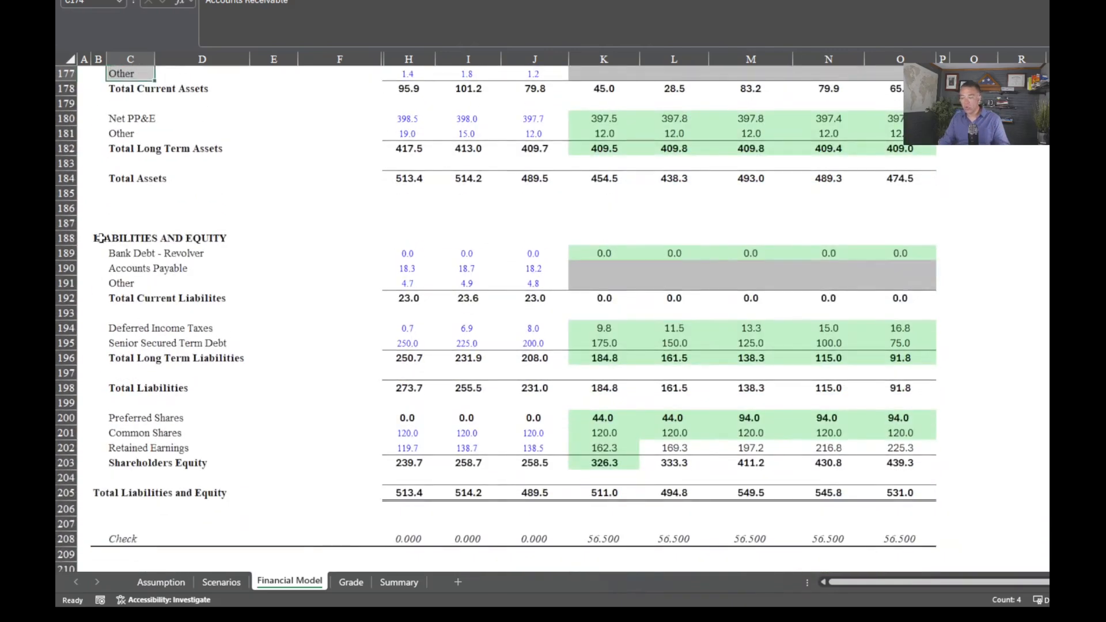
left_click_drag(121, 302, 245, 296)
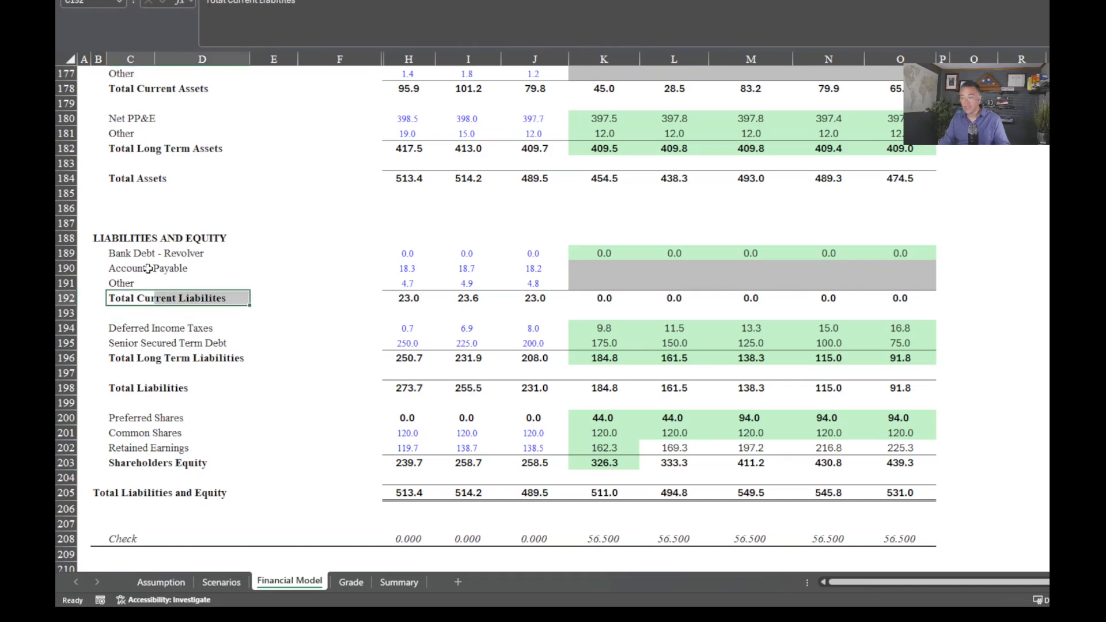
left_click(122, 253)
left_click_drag(171, 257, 279, 263)
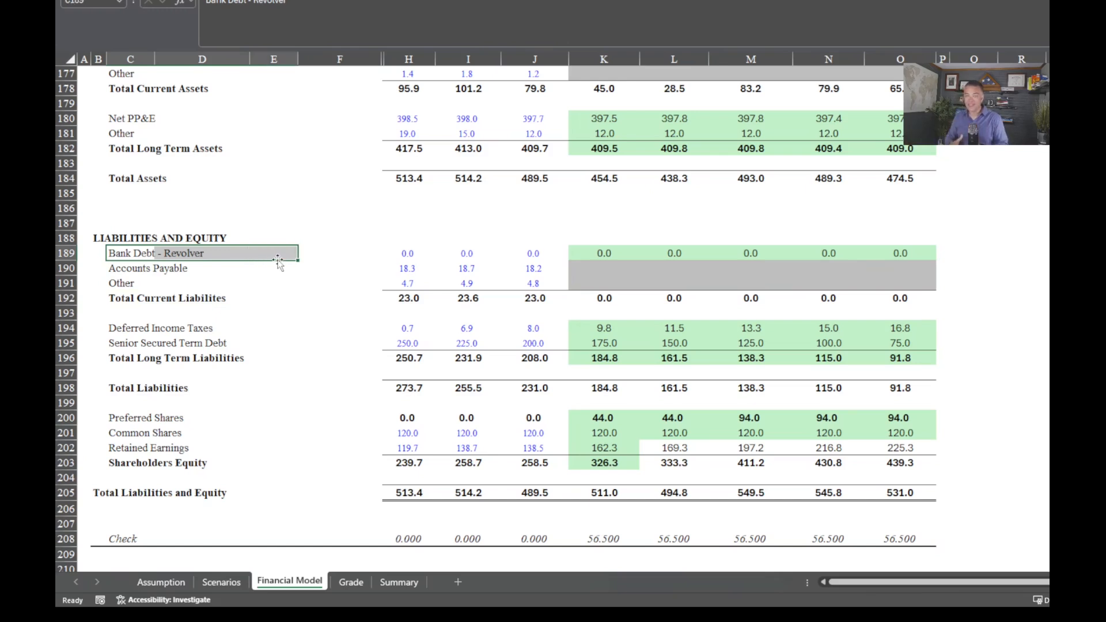
Examine the Balance Sheet's Accounts Payable and Other current liabilities against the Accounts Receivable through Other current assets, setting the revolver apart.
left_click(119, 269)
left_click_drag(119, 269, 121, 284)
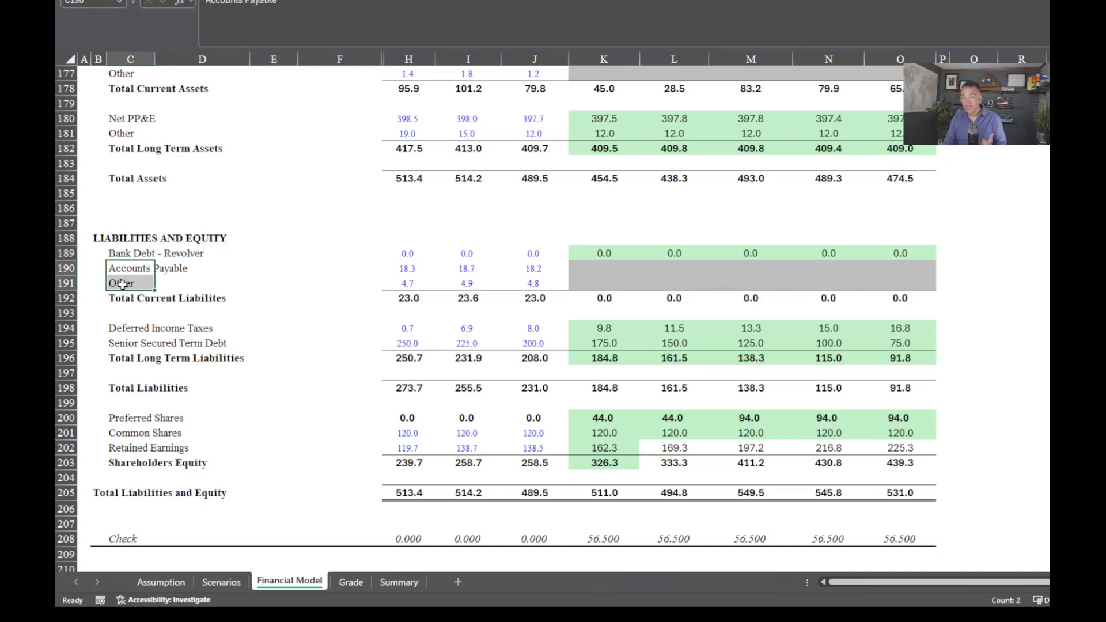
scroll(124, 285, "up", 3)
left_click_drag(119, 165, 122, 214)
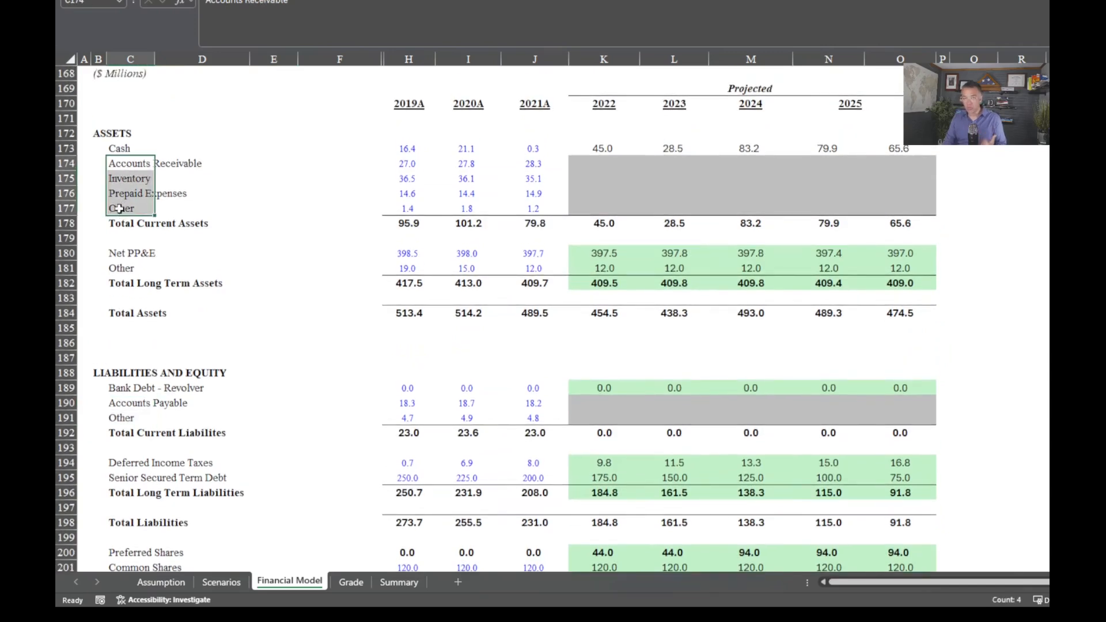
scroll(128, 371, "down", 3)
left_click_drag(127, 252, 207, 254)
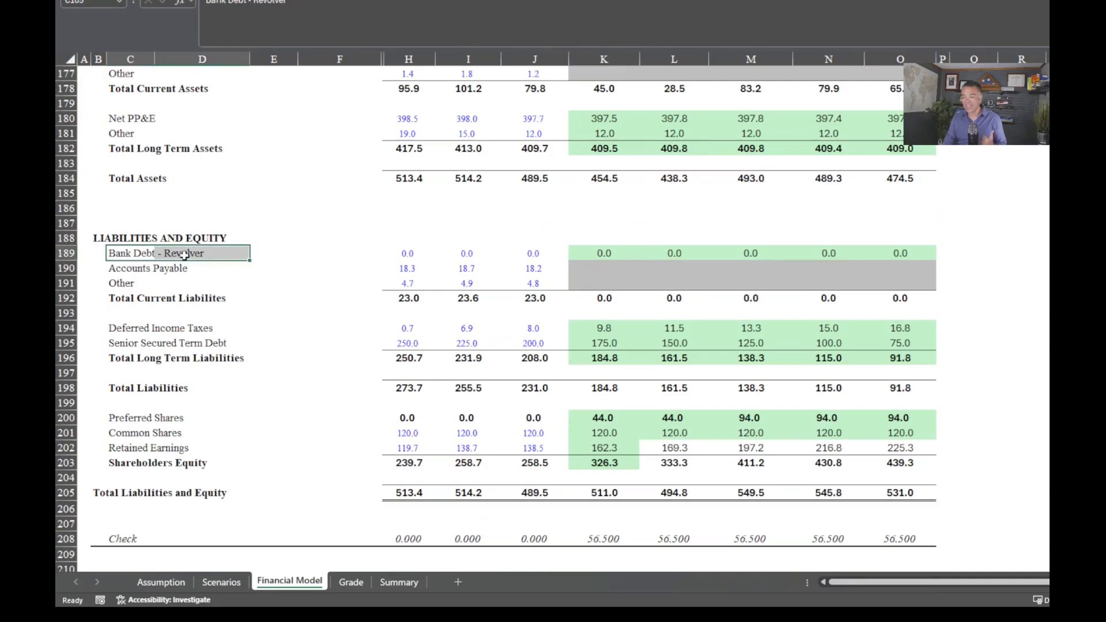
left_click_drag(127, 274, 128, 287)
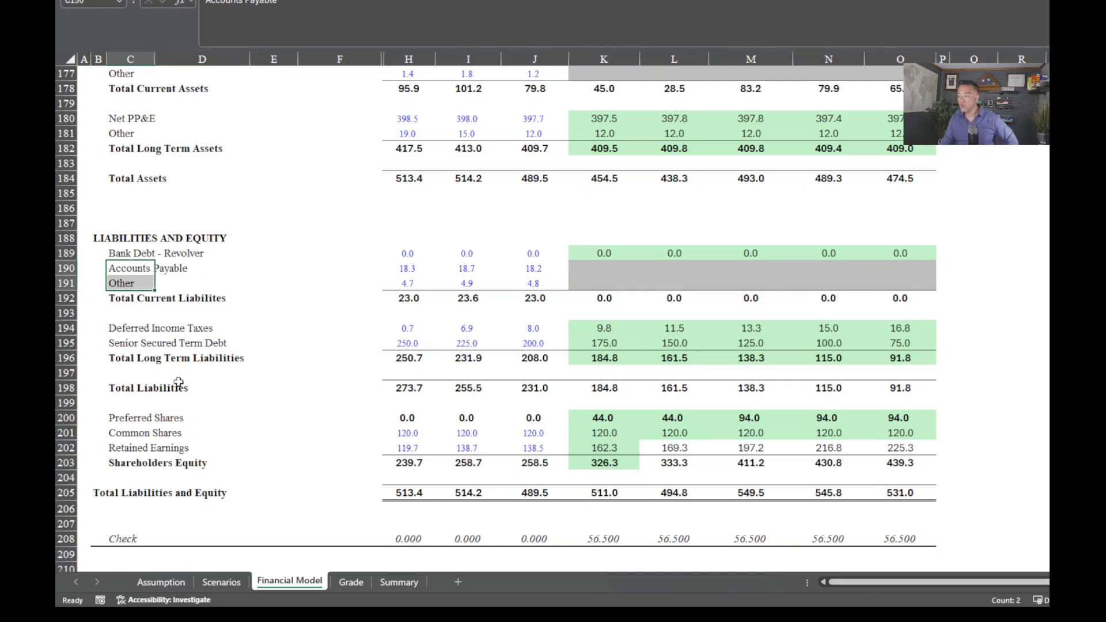
Examine the Days In and Accounts Balances sections of the Working Capital Schedule, comparing their Accounts Receivables and Accounts Payables rows.
scroll(185, 377, "down", 20)
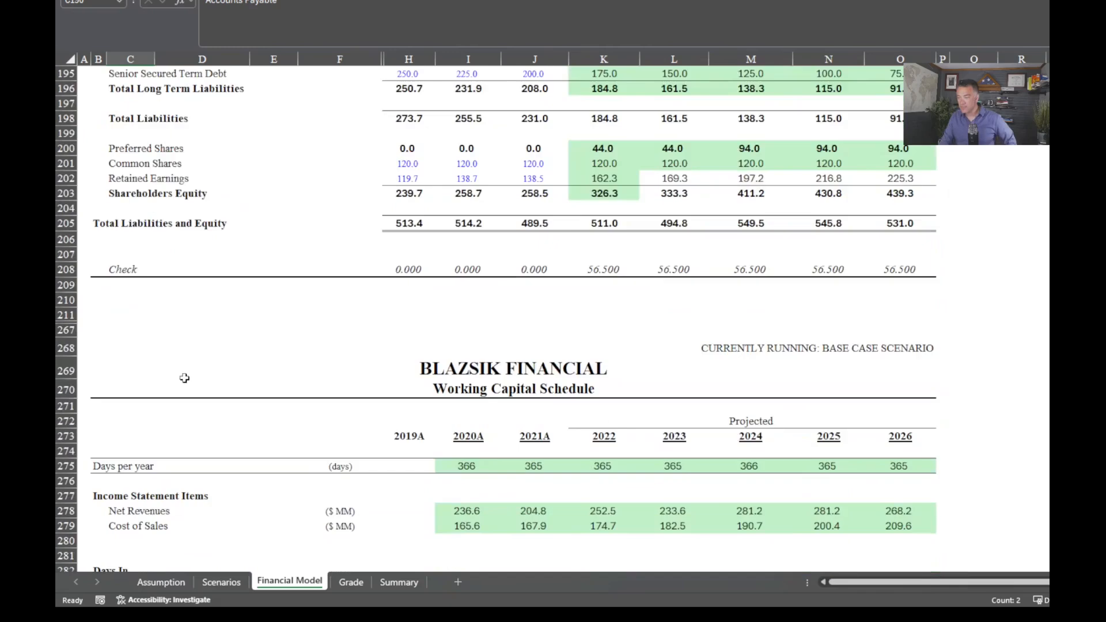
scroll(185, 377, "down", 2)
scroll(185, 375, "up", 1)
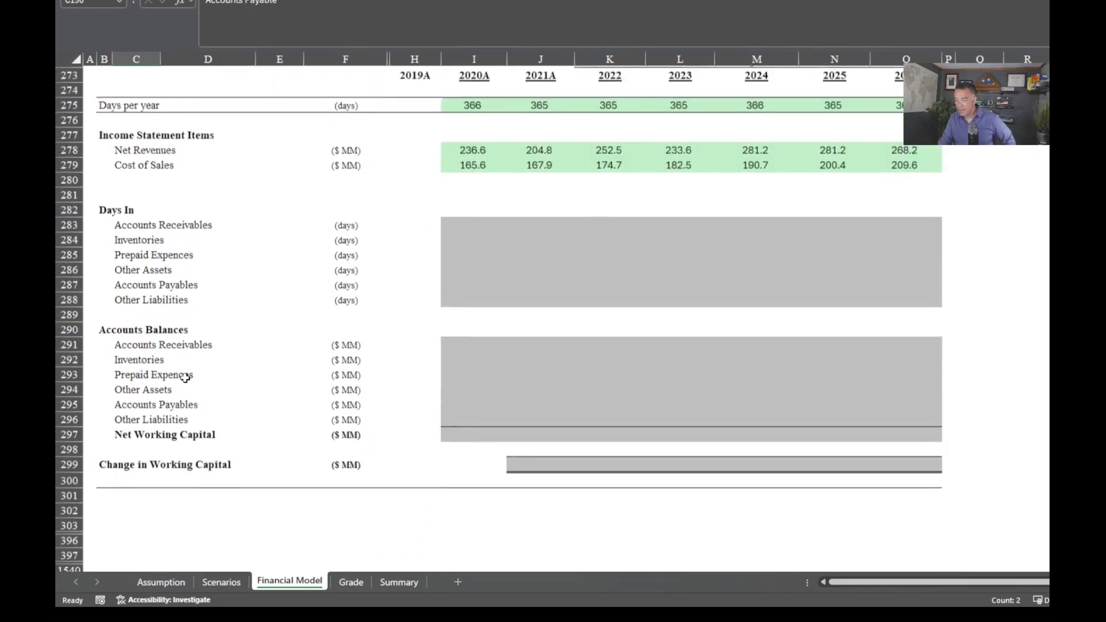
left_click_drag(103, 212, 322, 236)
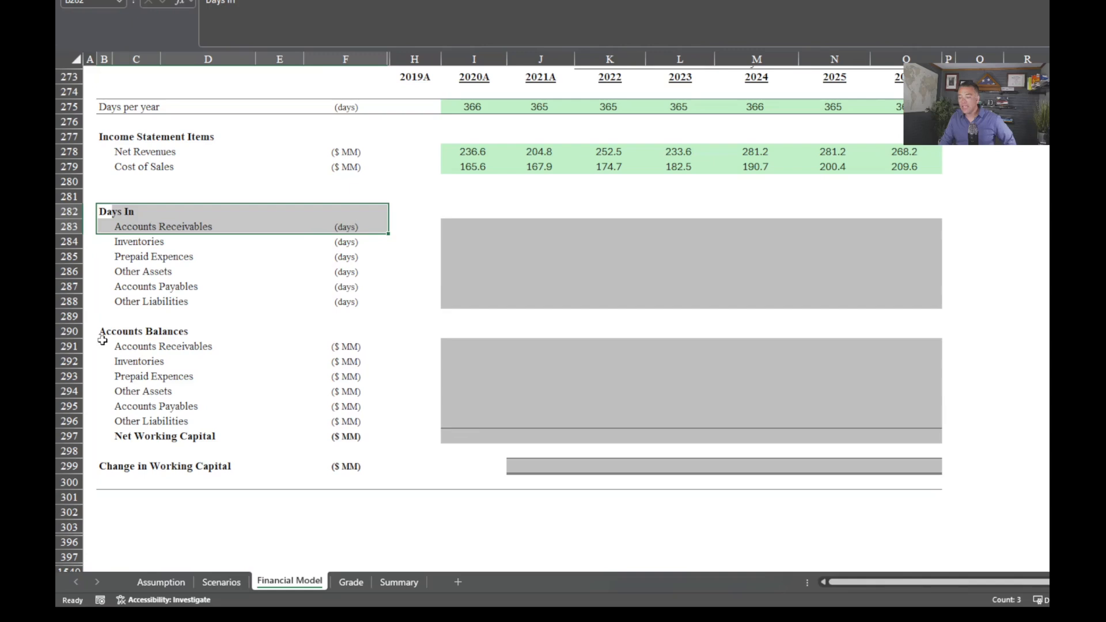
left_click_drag(104, 332, 256, 342)
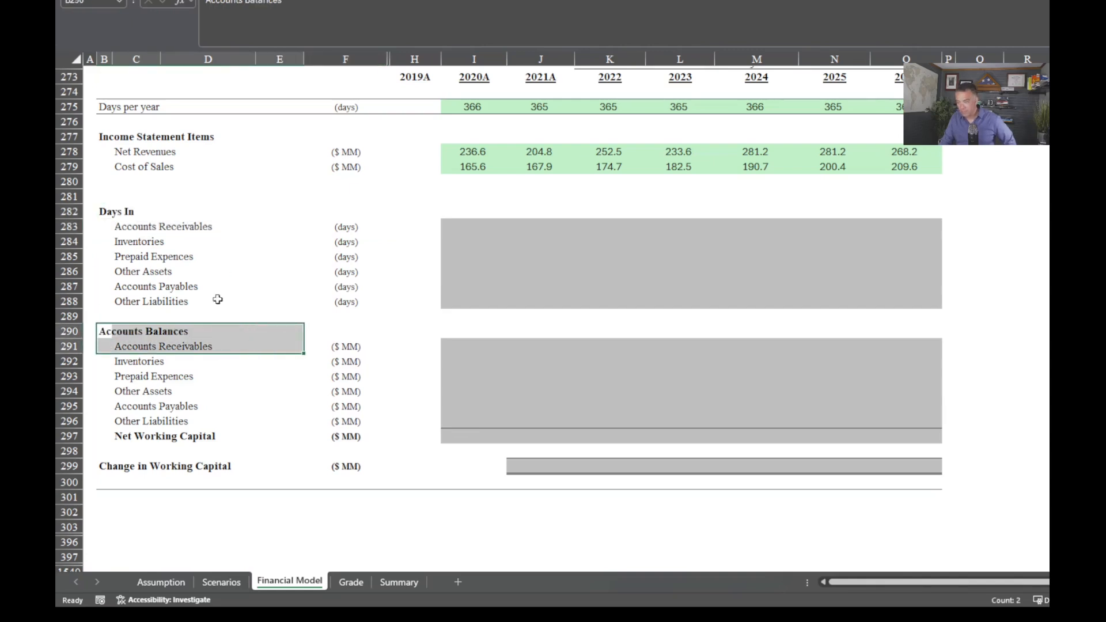
left_click_drag(126, 230, 227, 234)
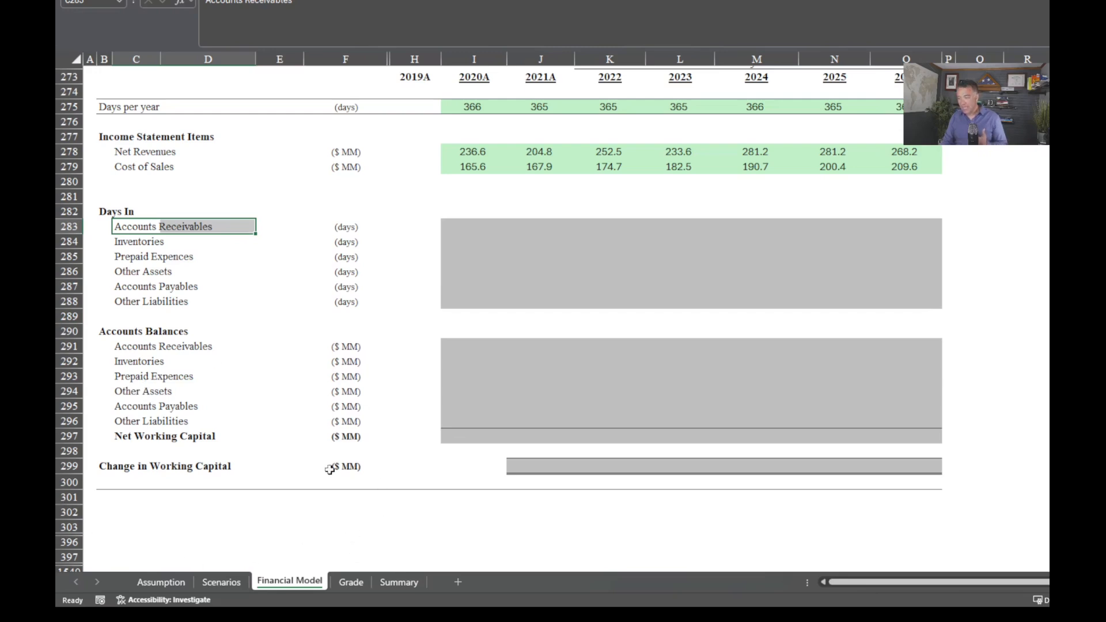
left_click(180, 345)
left_click(131, 289)
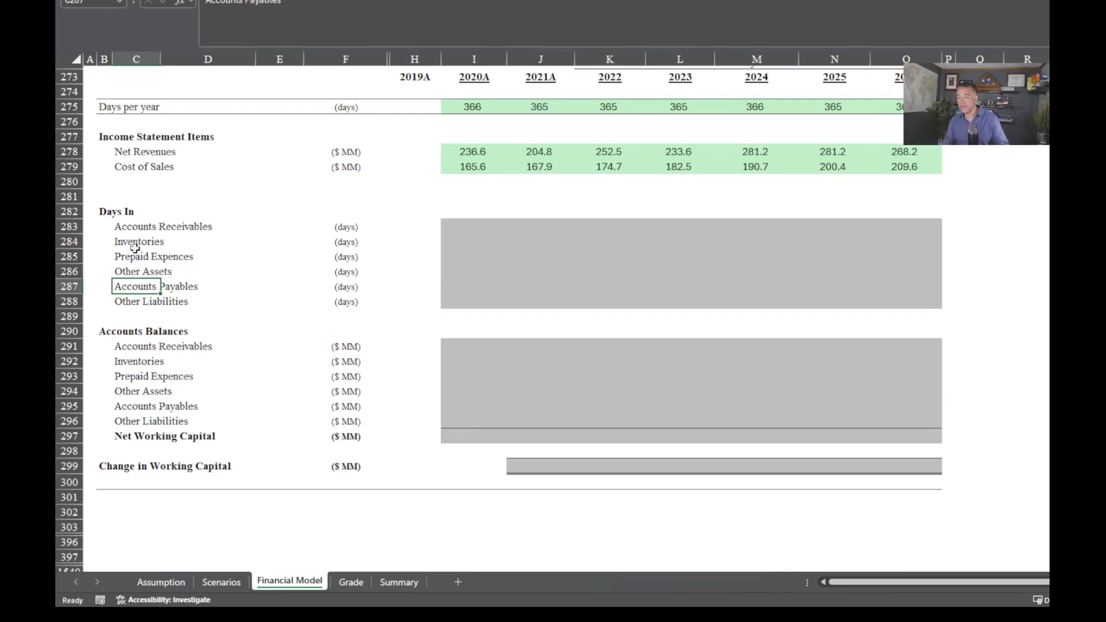
Compare the schedule's 2020A–2021A historical columns with the 2022–2026 projected columns, focusing on the historical Accounts Balances cells.
scroll(260, 418, "up", 1)
scroll(351, 408, "down", 1)
scroll(494, 240, "up", 1)
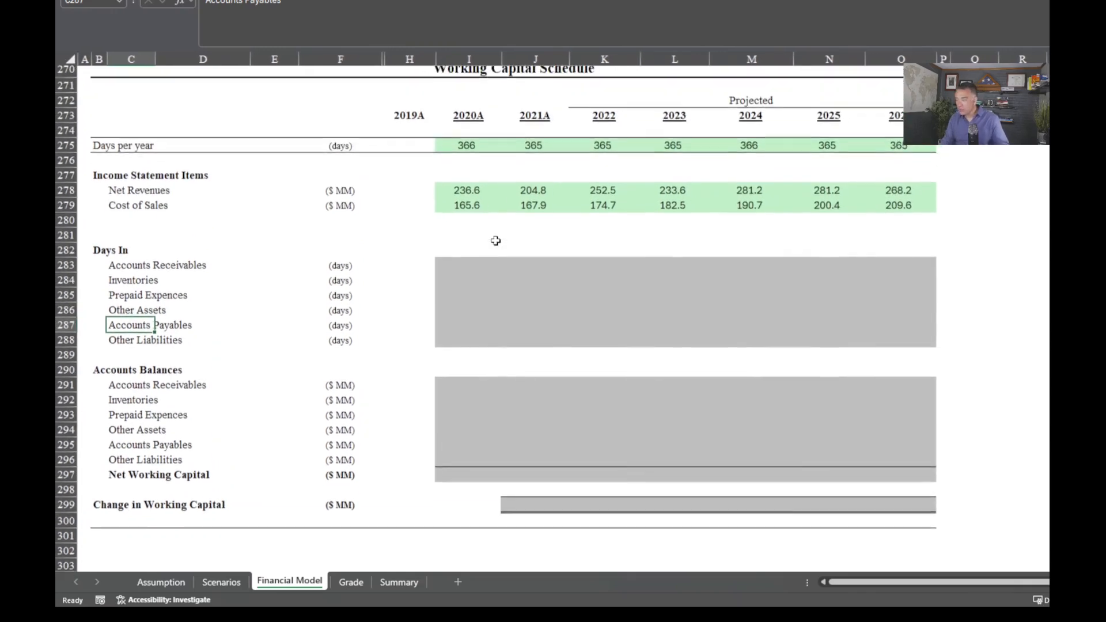
left_click_drag(458, 122, 535, 122)
left_click_drag(604, 123, 899, 122)
scroll(598, 380, "down", 1)
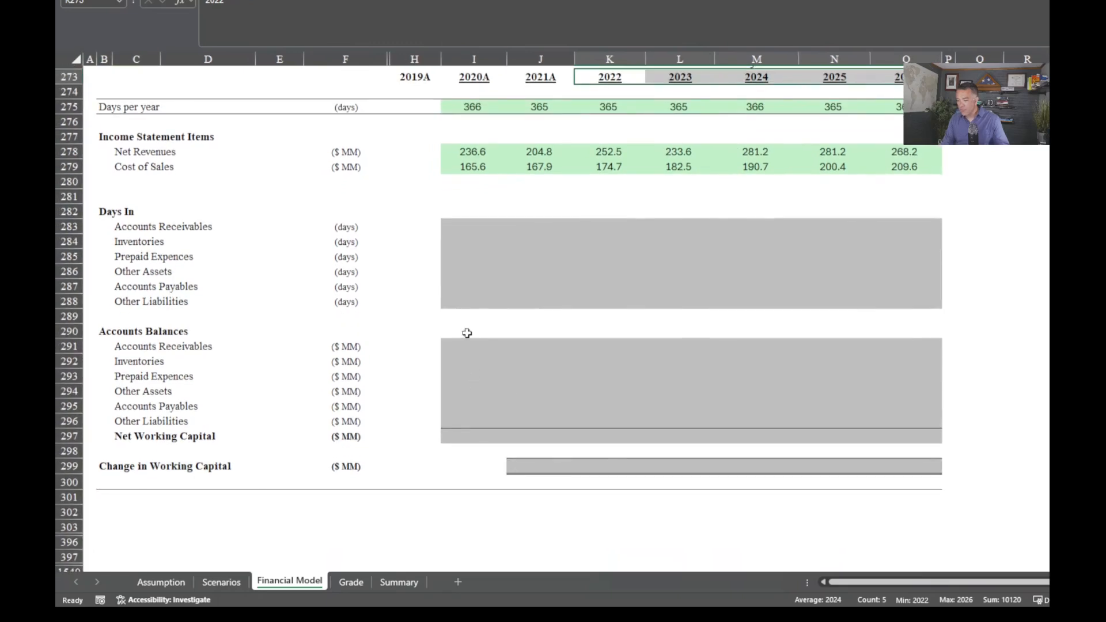
left_click_drag(457, 353, 515, 388)
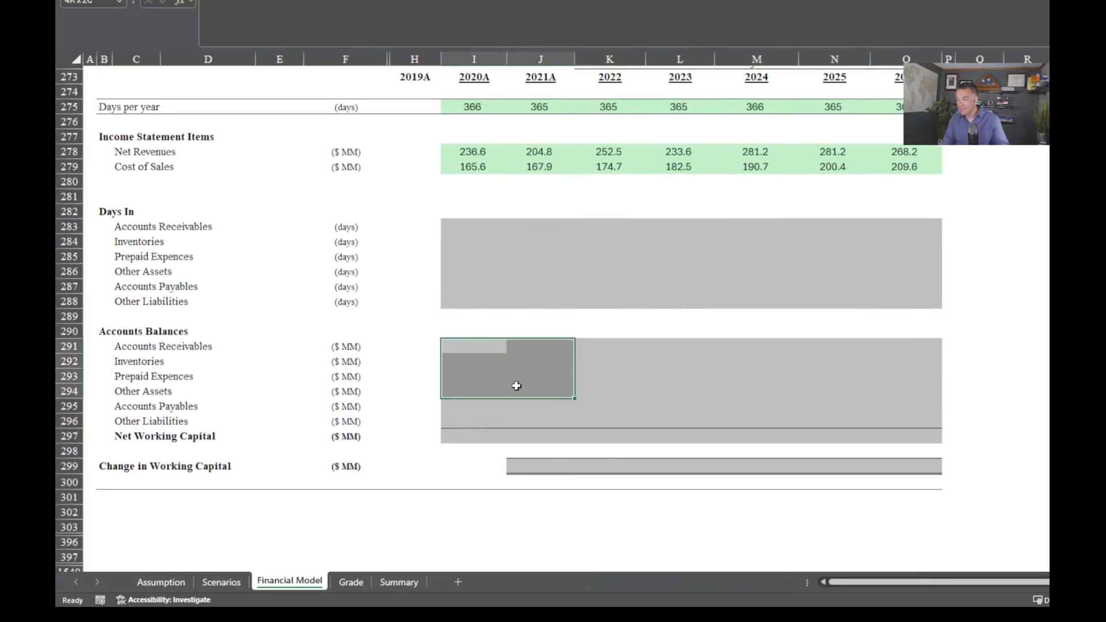
left_click(473, 81)
left_click_drag(508, 76, 521, 77)
left_click_drag(449, 350, 528, 425)
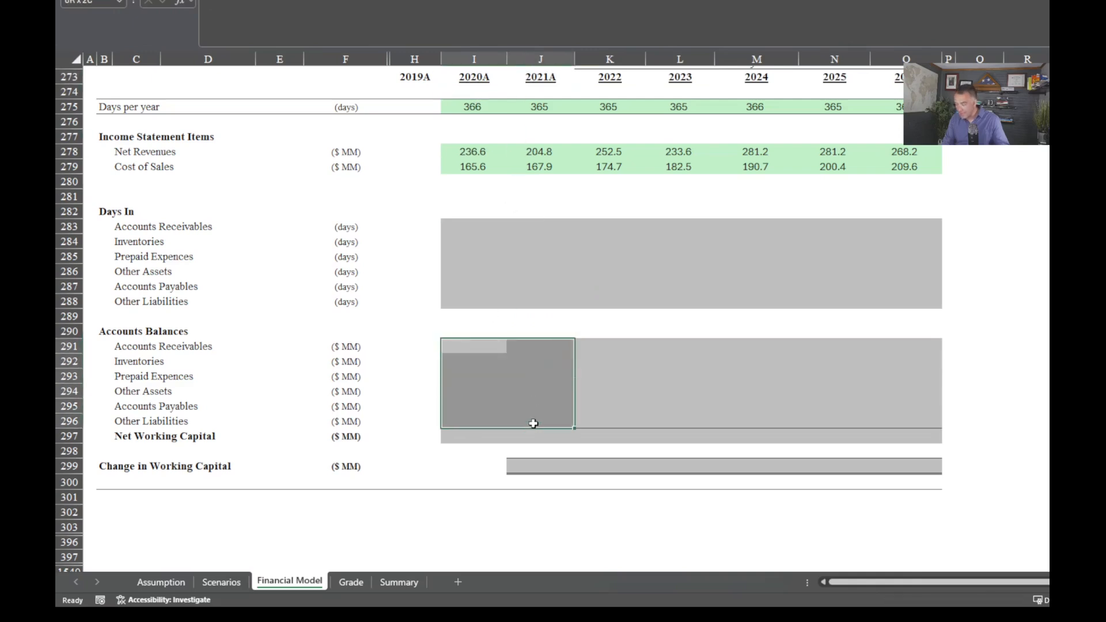
Link the 2020A Accounts Receivables balance in the Working Capital Schedule to the Balance Sheet's 2020A Accounts Receivable with =I174.
left_click(453, 346)
key("Up")
key("Up")
key("Up")
key("Up")
key("Up")
key("Up")
key("Up")
key("Up")
key("Up")
key("Up")
key("Up")
key("Up")
key("Up")
key("Up")
key("Up")
key("Up")
key("Up")
key("Up")
key("Up")
key("Up")
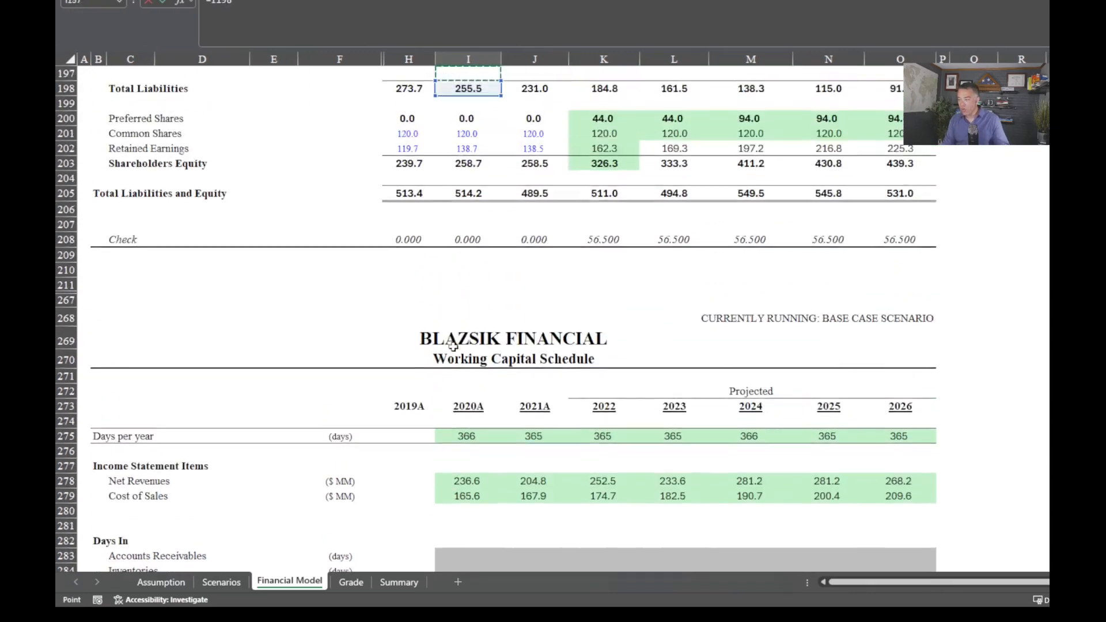
key("Up")
key("Up")
key("Up")
key("Up")
key("Up")
key("Up")
key("Up")
key("Up")
key("Up")
key("Up")
key("Up")
key("Up")
key("Up")
key("Up")
key("Up")
key("Up")
key("Up")
key("Up")
key("Up")
key("Up")
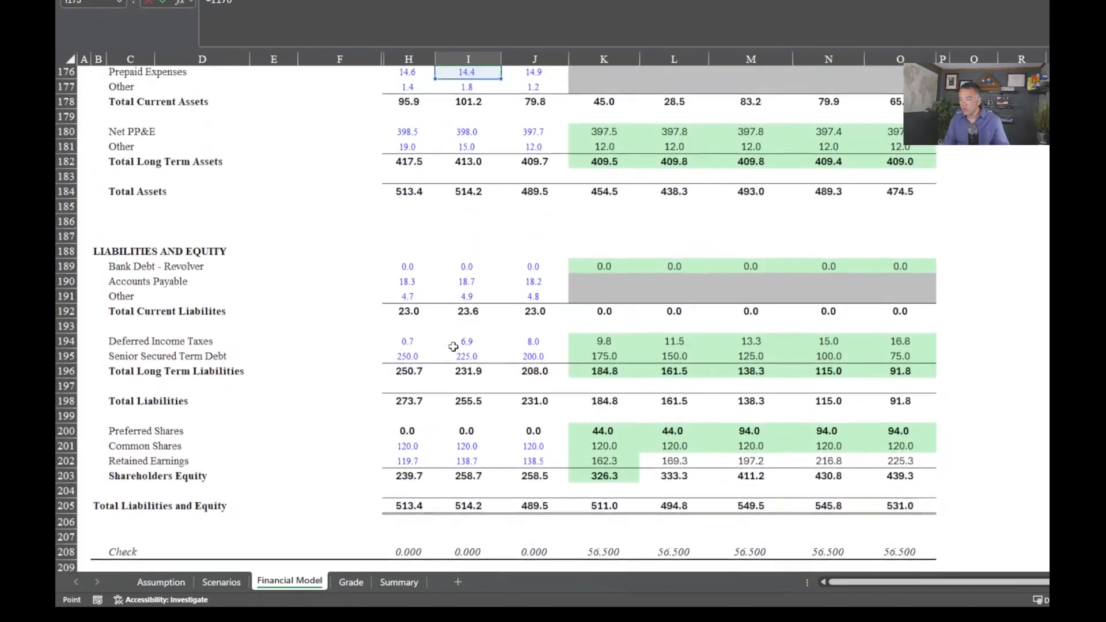
key("Up")
key("Up")
key("Up")
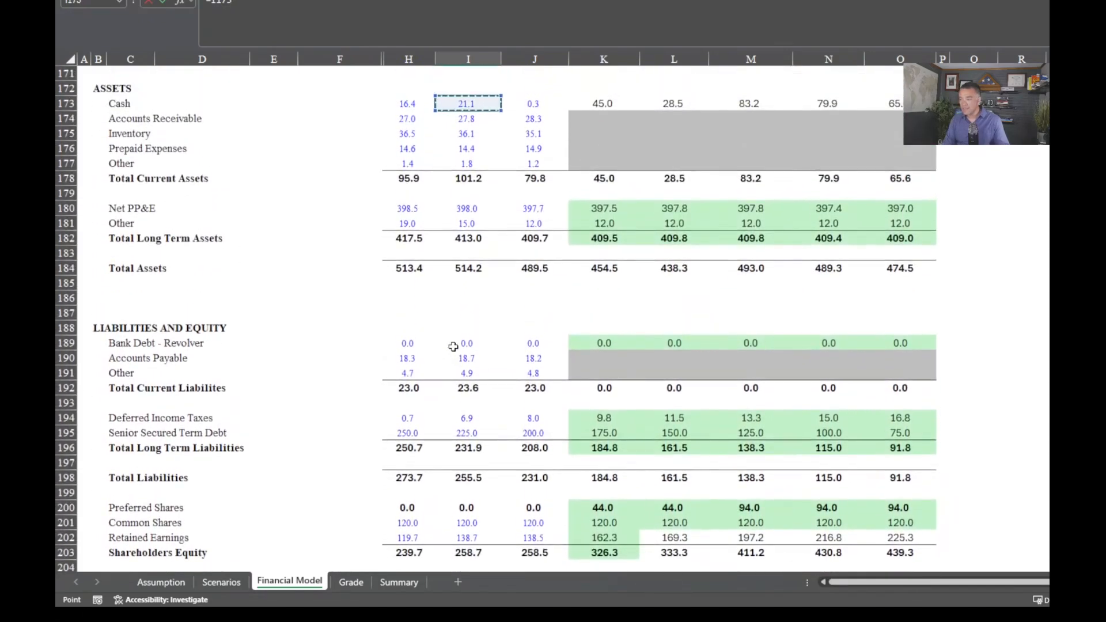
key("Down")
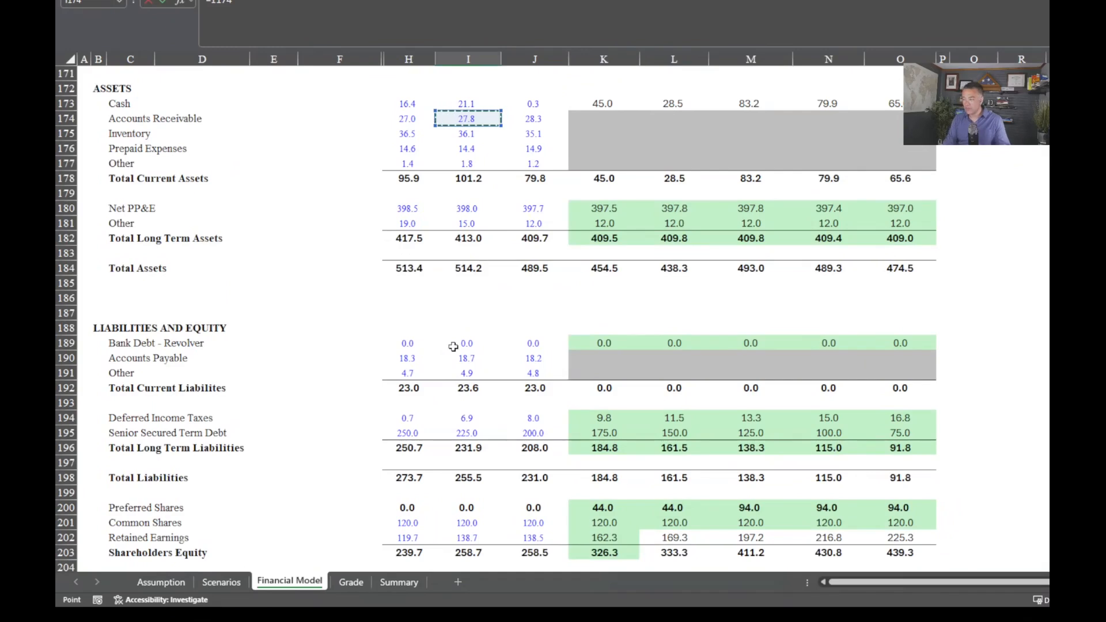
key("Up")
key("Up")
key("Up")
key("Up")
key("Up")
key("Up")
key("Down")
key("Down")
key("Down")
key("Down")
key("Down")
key("Down")
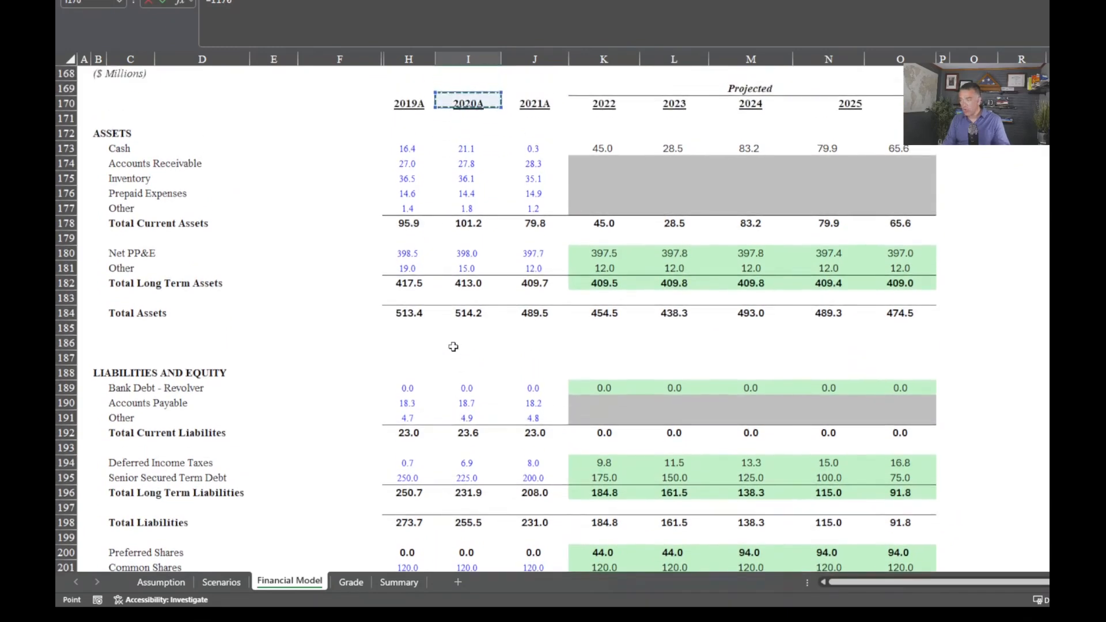
key("Return")
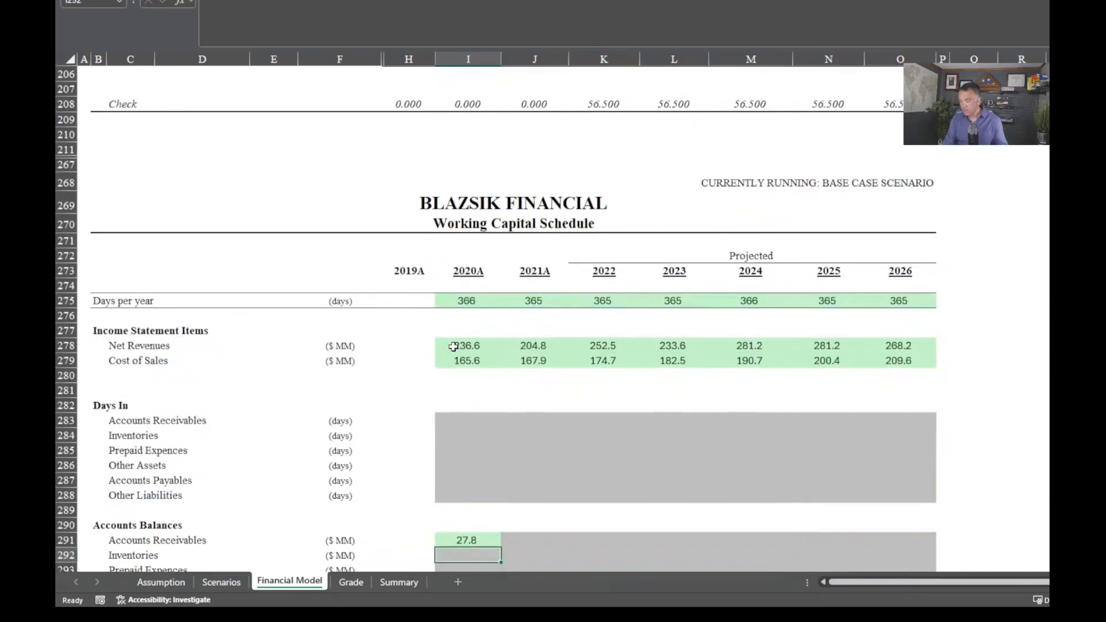
Fill the 2020A Accounts Receivables balance link across to 2021A and down through the Other Assets row.
key("Down")
key("Down")
key("Down")
key("Down")
key("Down")
key("Up")
key("Up")
key("Up")
key("Up")
key("Up")
key("Up")
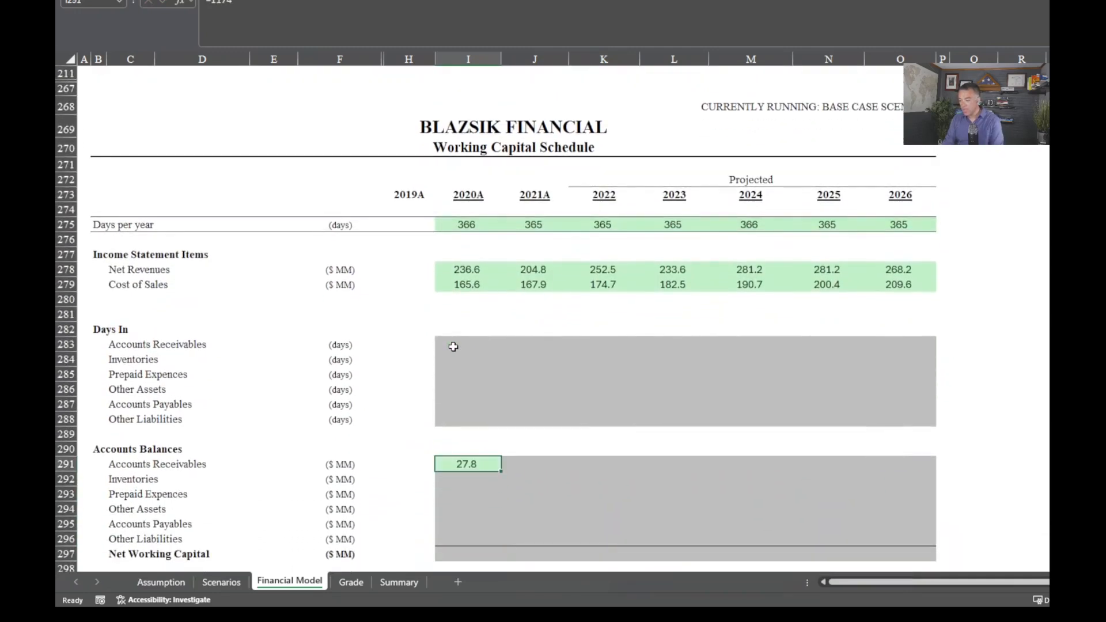
key("shift+Right")
key("shift+Down")
key("shift+Down")
key("shift+Down")
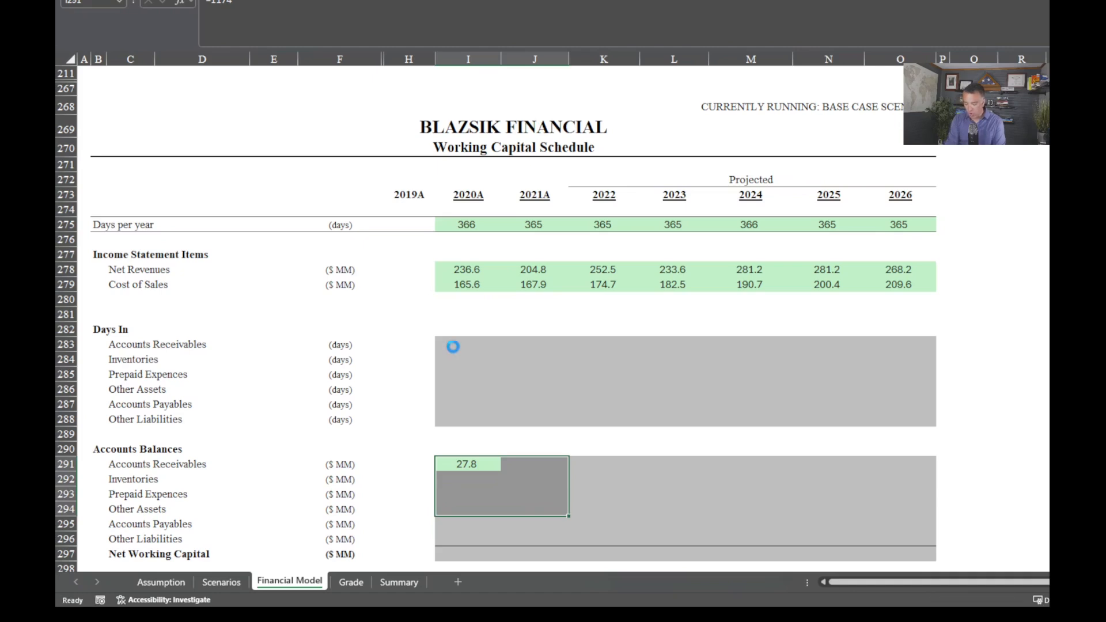
Link the 2020A Accounts Payables balance in the Working Capital Schedule to the Balance Sheet's 2020A Accounts Payable with =I190.
left_click(464, 523)
scroll(463, 524, "down", 2)
type("=")
key("Up")
key("Up")
key("Up")
key("Up")
key("Up")
key("Up")
key("Up")
key("Up")
key("Up")
key("Up")
key("Up")
key("Up")
key("Up")
key("Up")
key("Up")
key("Up")
key("Up")
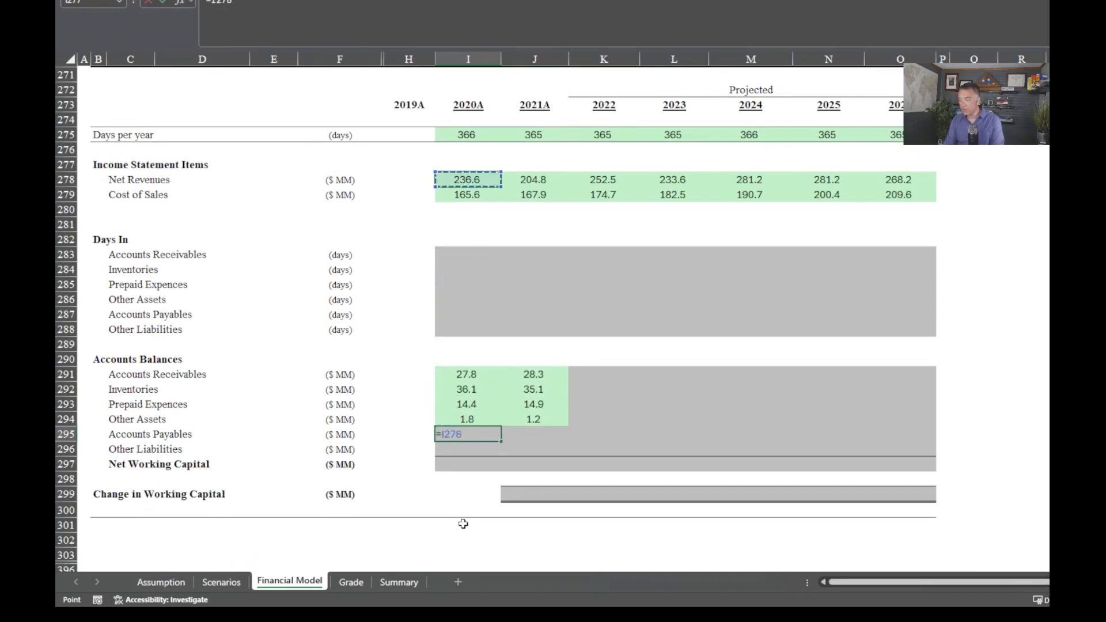
key("Up")
key("Up")
key("Up")
key("Up")
key("Up")
key("Up")
key("Up")
key("Up")
key("Up")
key("Up")
key("Up")
key("Up")
key("Up")
key("Up")
key("Up")
key("Up")
key("Up")
key("Up")
key("Up")
key("Up")
key("Down")
key("Down")
key("Down")
key("Down")
key("Down")
key("Down")
key("Down")
key("Down")
key("Down")
key("Down")
key("Down")
key("Down")
key("Down")
key("Up")
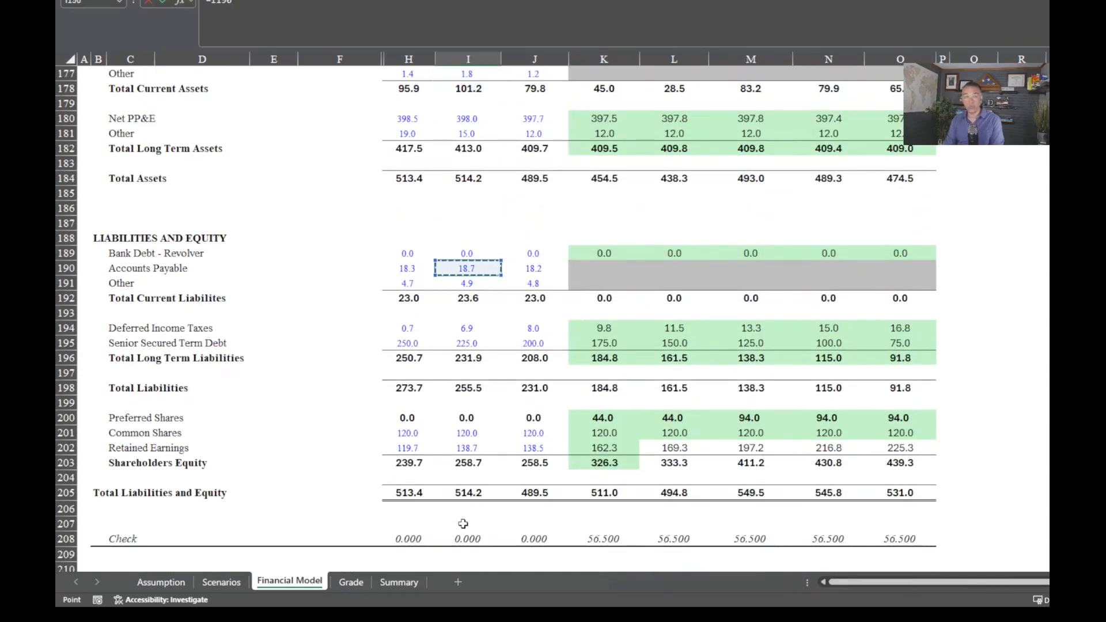
key("Return")
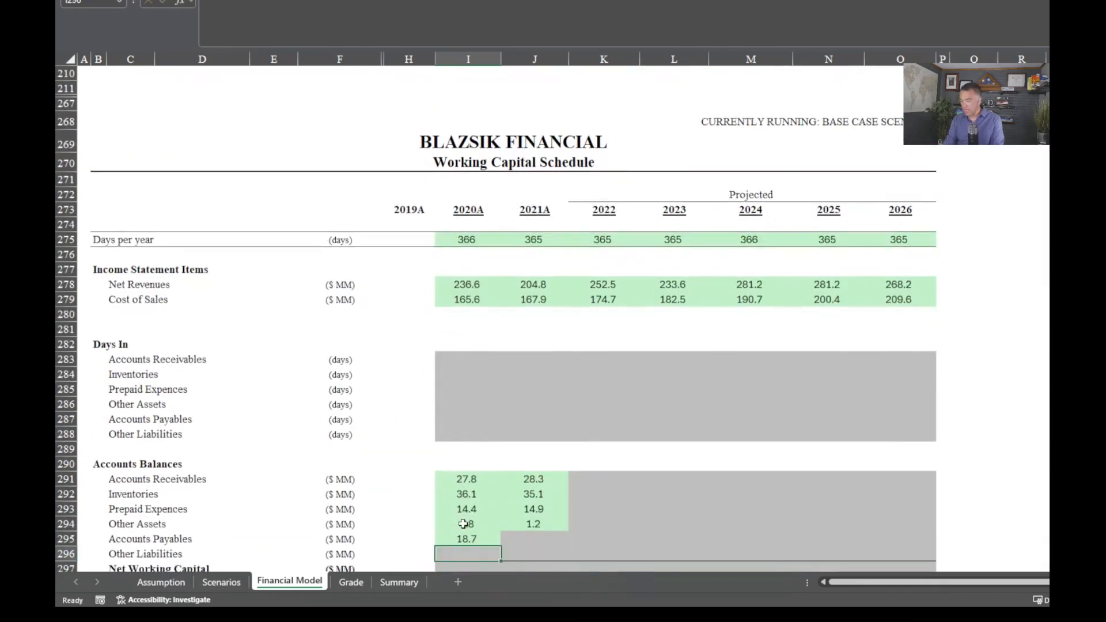
Fill the 2020A Accounts Payables link across to 2021A and down to Other Liabilities, and review the historical account balances.
key("Up")
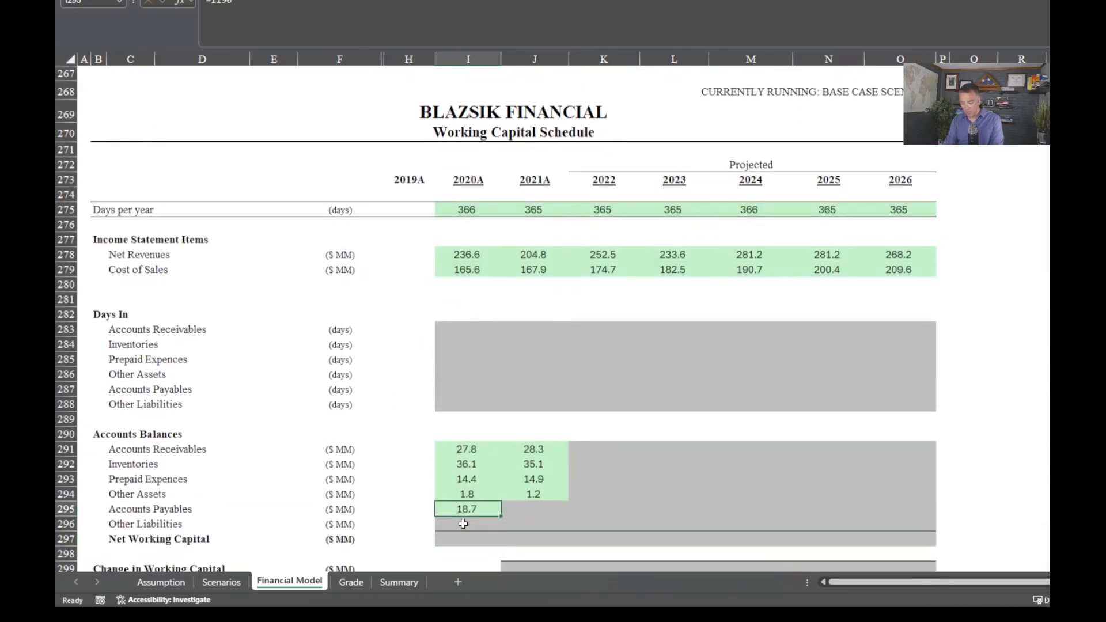
key("shift+Right")
key("shift+Down")
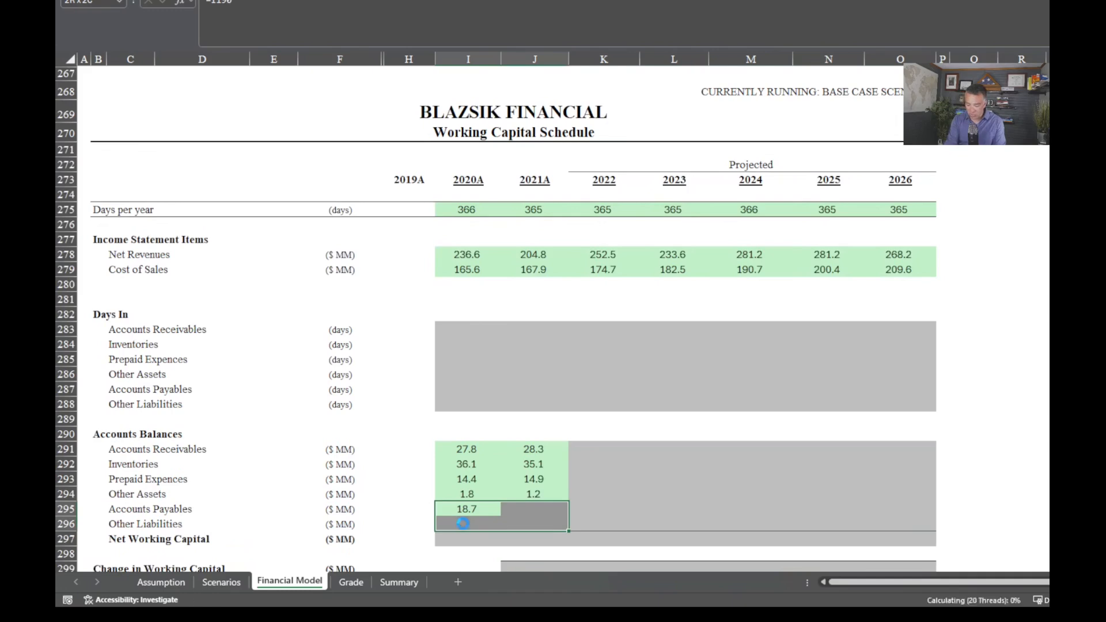
key("ctrl+r")
key("ctrl+d")
scroll(504, 489, "down", 2)
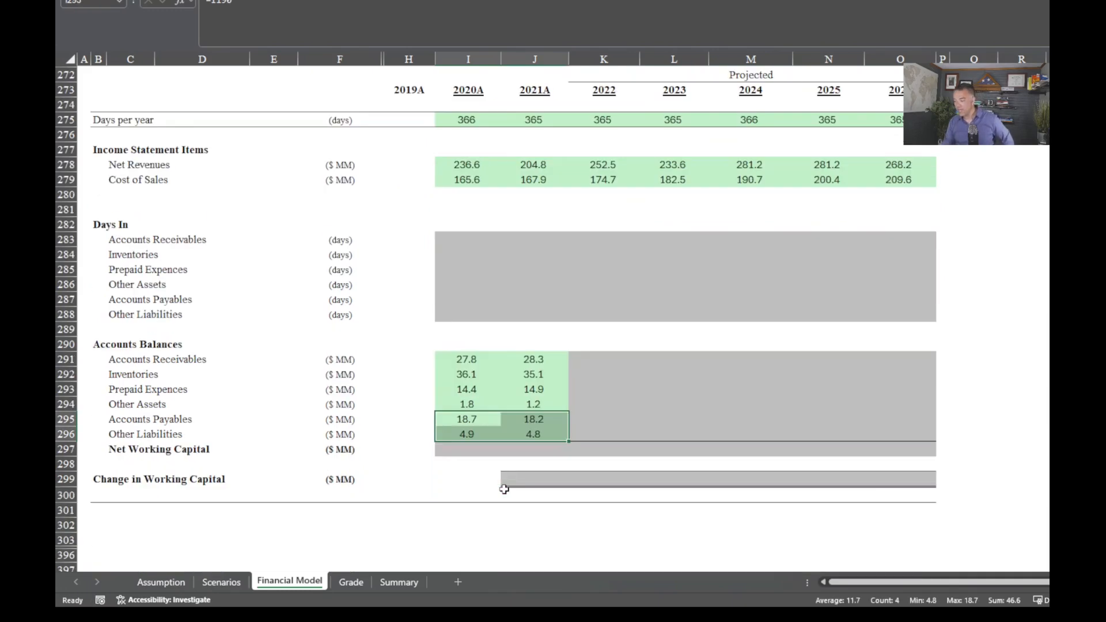
left_click_drag(474, 362, 544, 442)
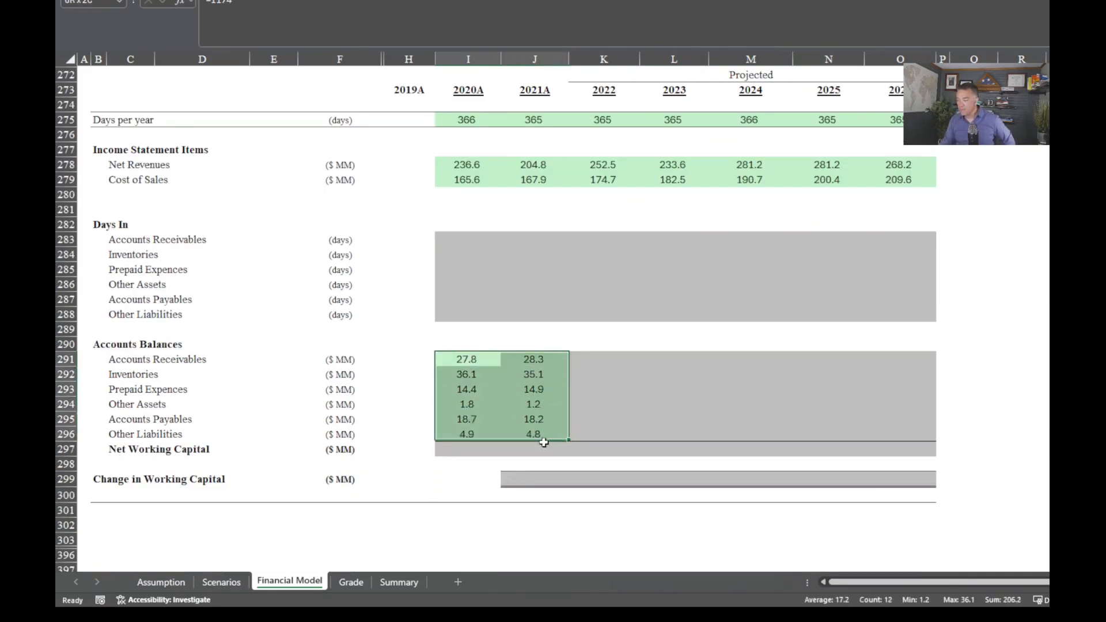
Calculate 2020A Accounts Receivables days in the Working Capital Schedule from its balance, Net Revenues and days per year with =I291/I278*I275.
left_click(444, 361)
left_click_drag(445, 360, 538, 436)
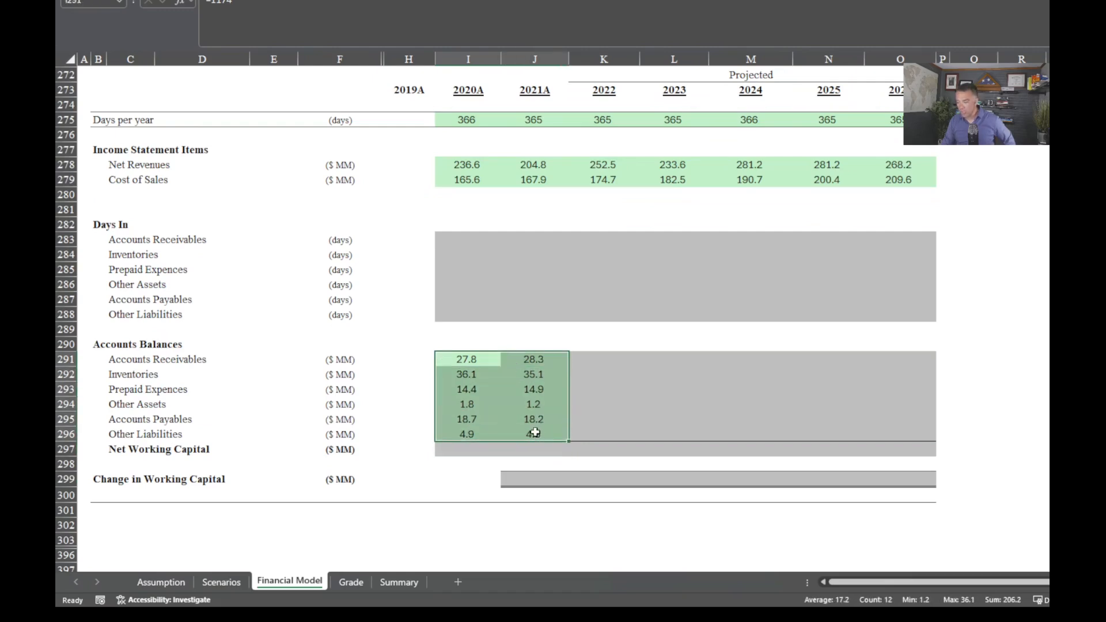
left_click_drag(97, 225, 384, 321)
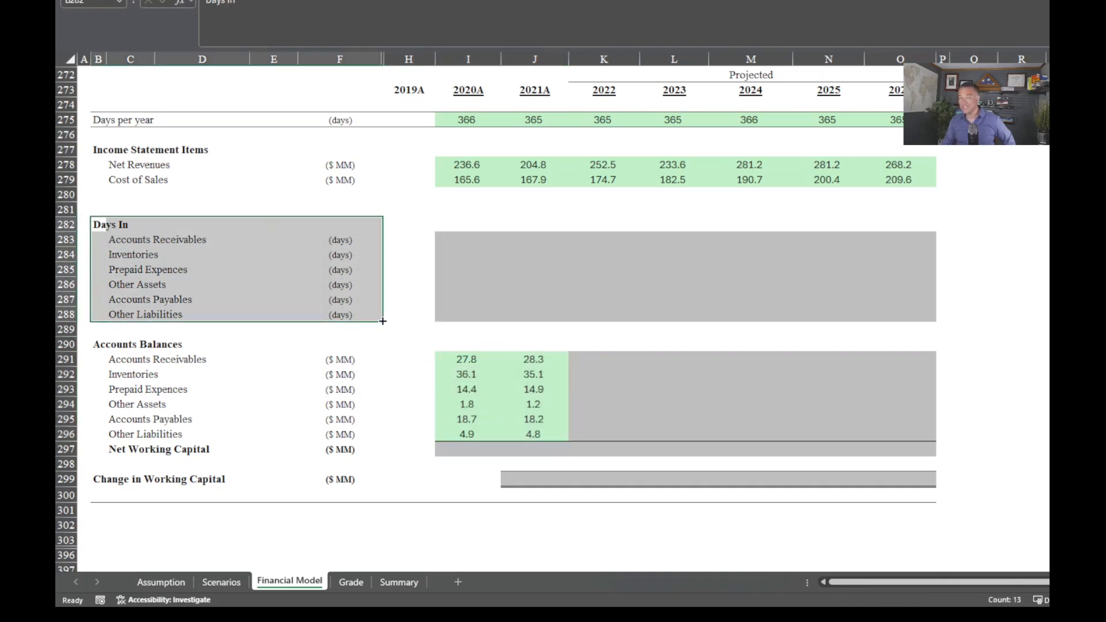
left_click(460, 240)
type("=")
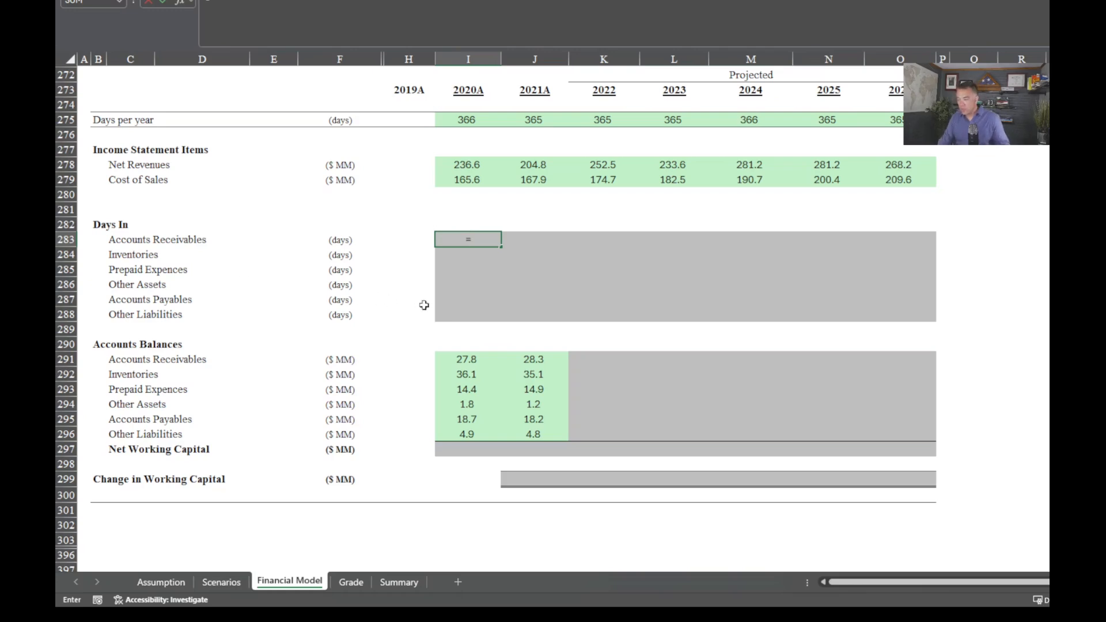
left_click(459, 362)
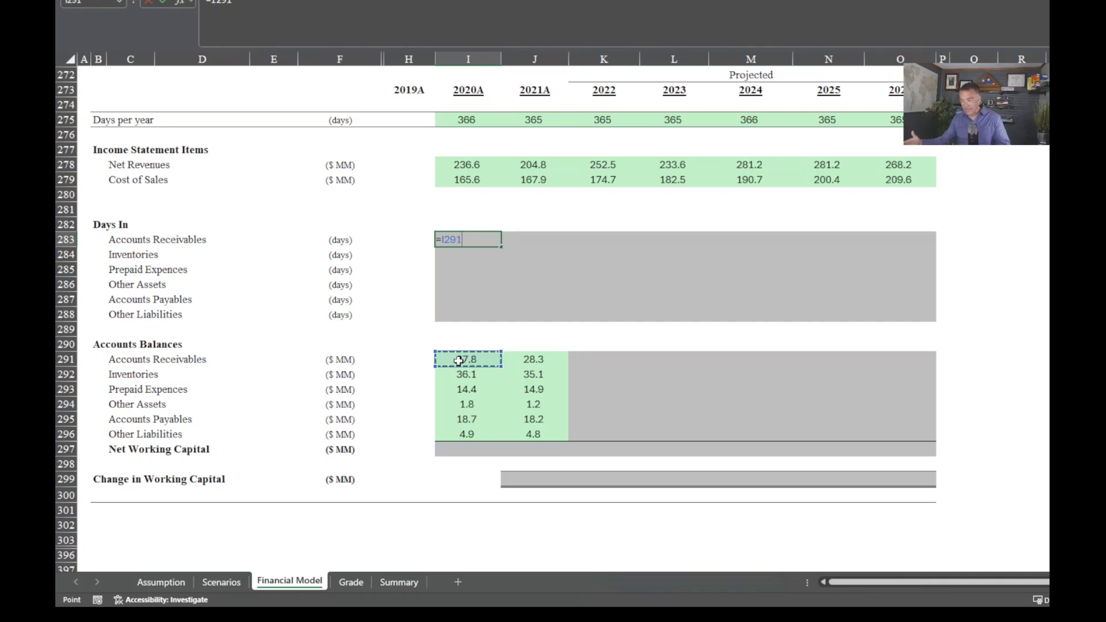
type("/")
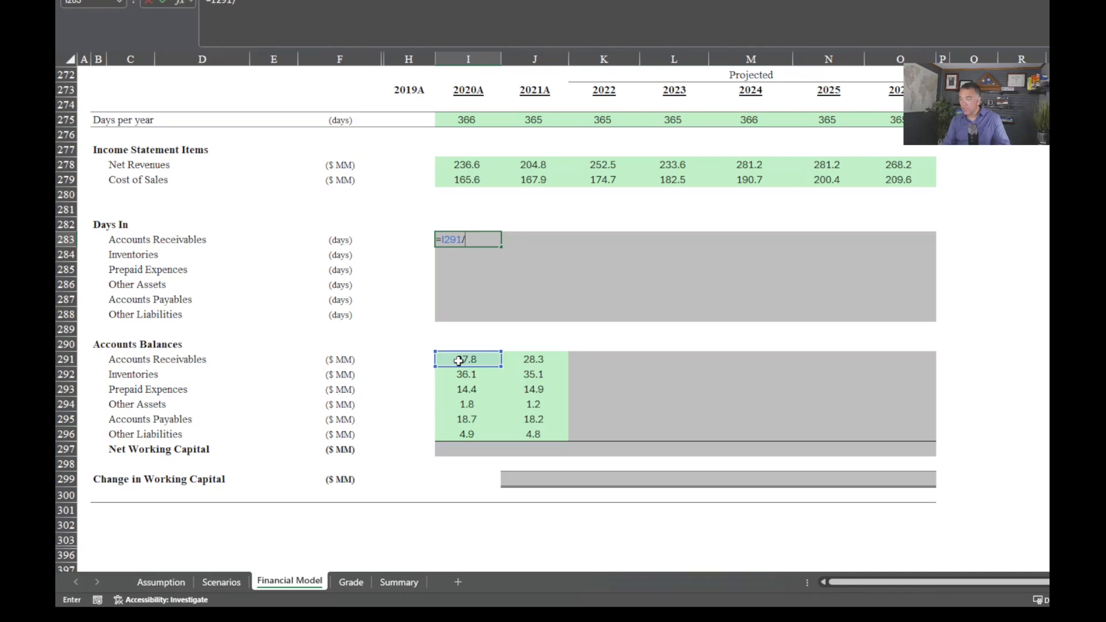
left_click(459, 164)
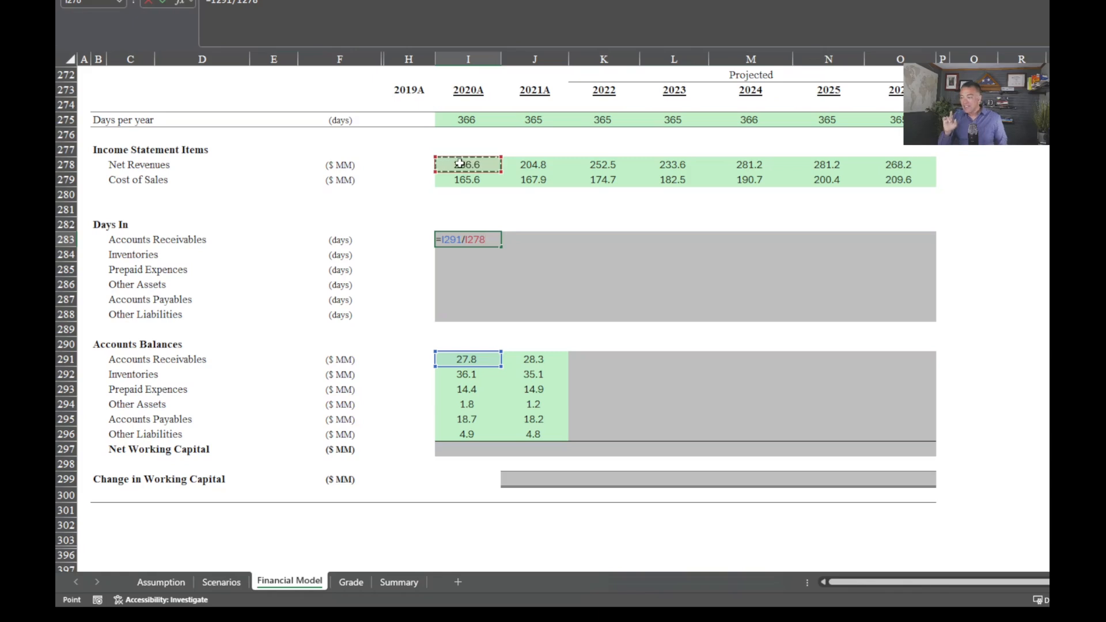
type("*")
key("Up")
key("Up")
key("Up")
key("Up")
key("Up")
key("Up")
key("Up")
key("Up")
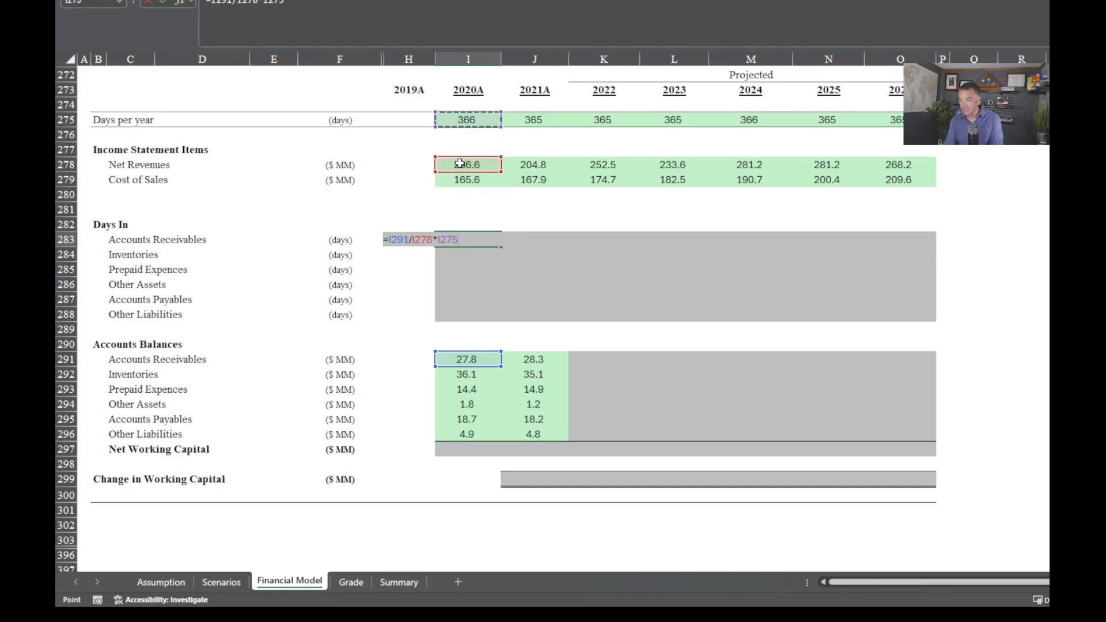
key("Return")
Fill the 2020A Accounts Receivables days formula across to 2021A.
key("Up")
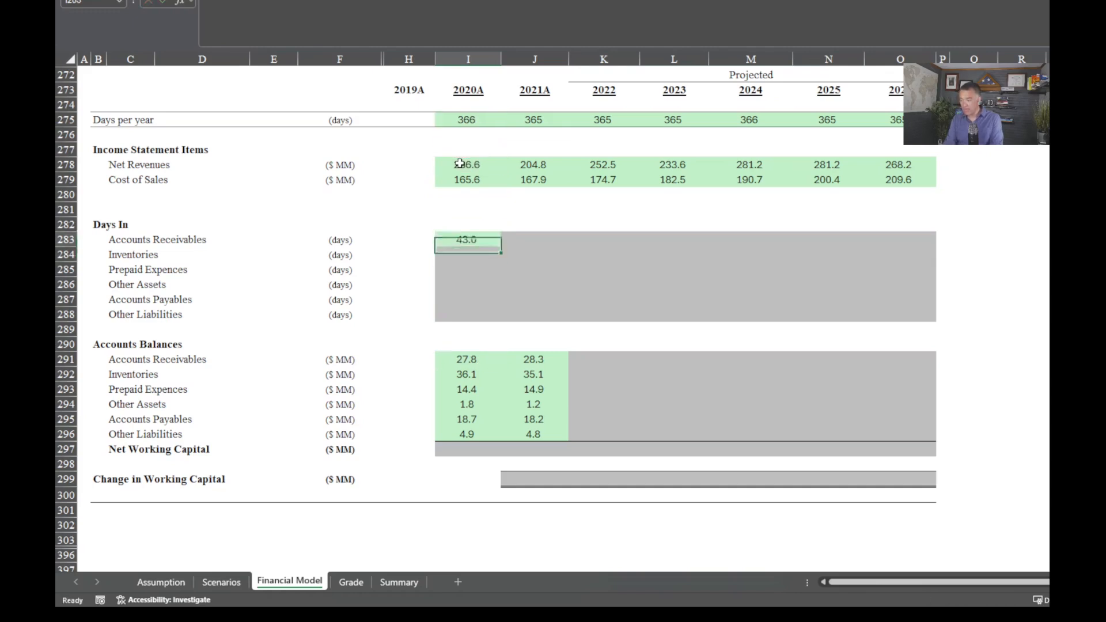
key("shift+Right")
key("ctrl+r")
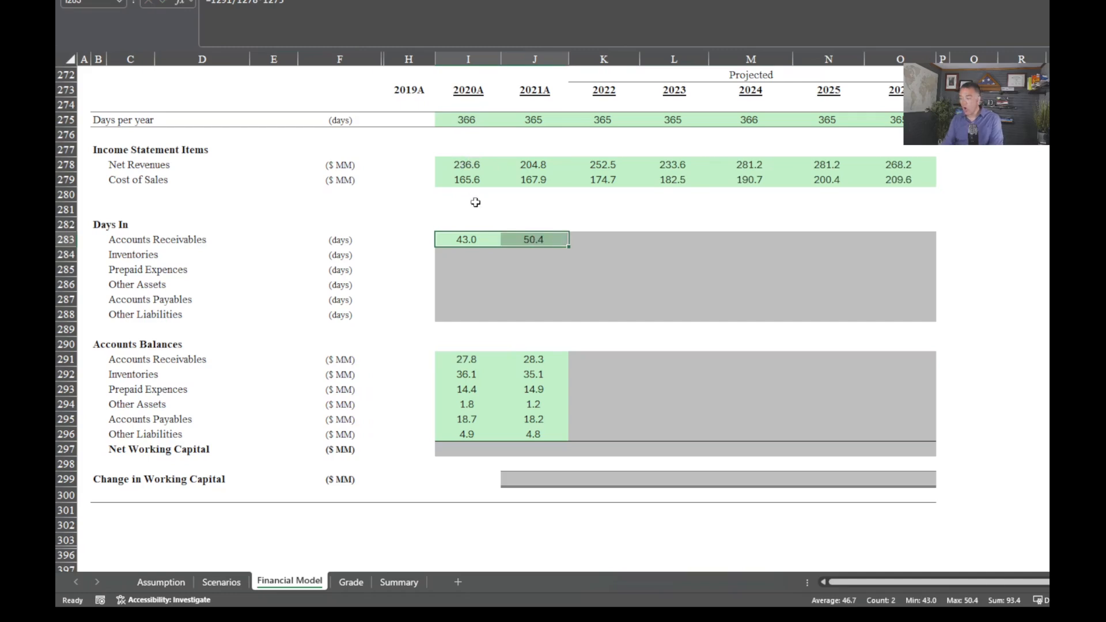
left_click(475, 257)
left_click_drag(471, 235, 508, 235)
left_click(471, 257)
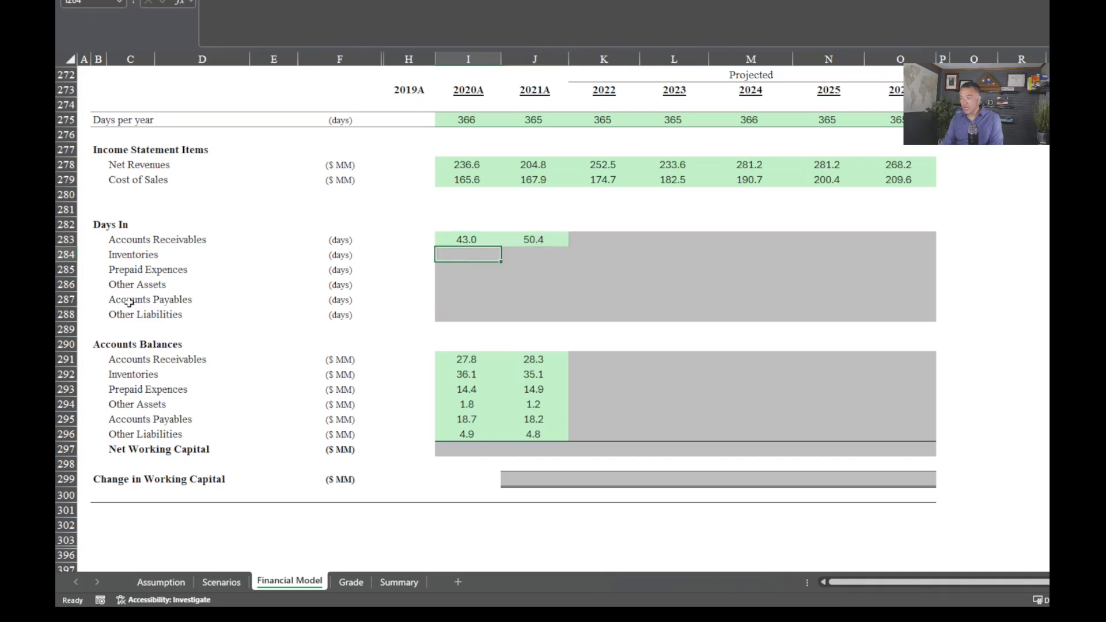
Calculate 2020A Inventories days from the Inventories balance, Cost of Sales and days per year with =I292/I279*I275.
left_click_drag(110, 254, 129, 319)
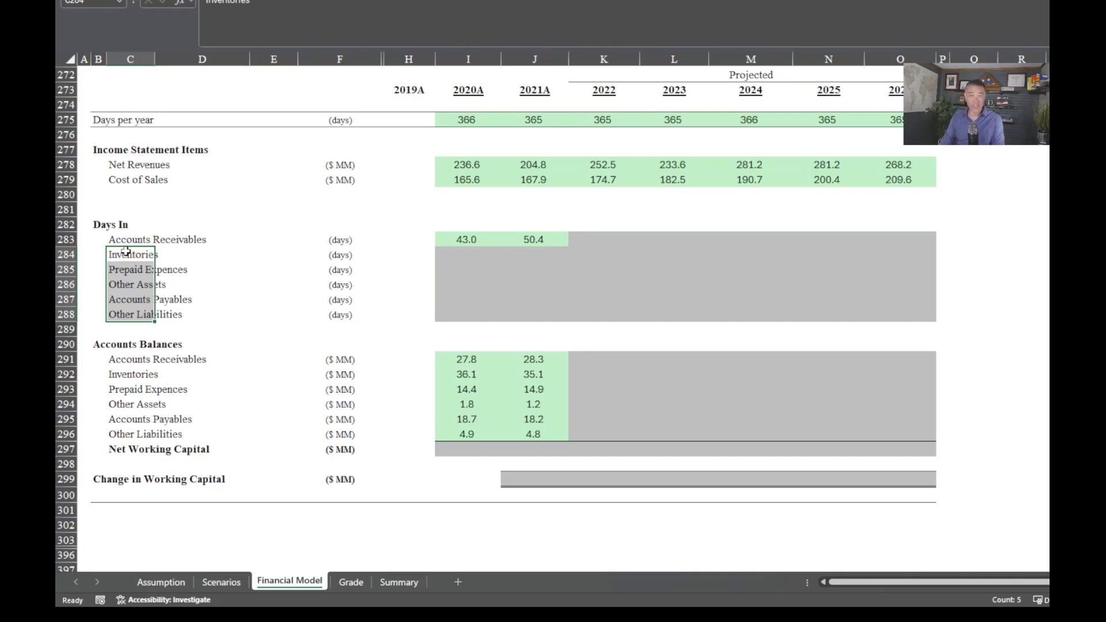
left_click(139, 258)
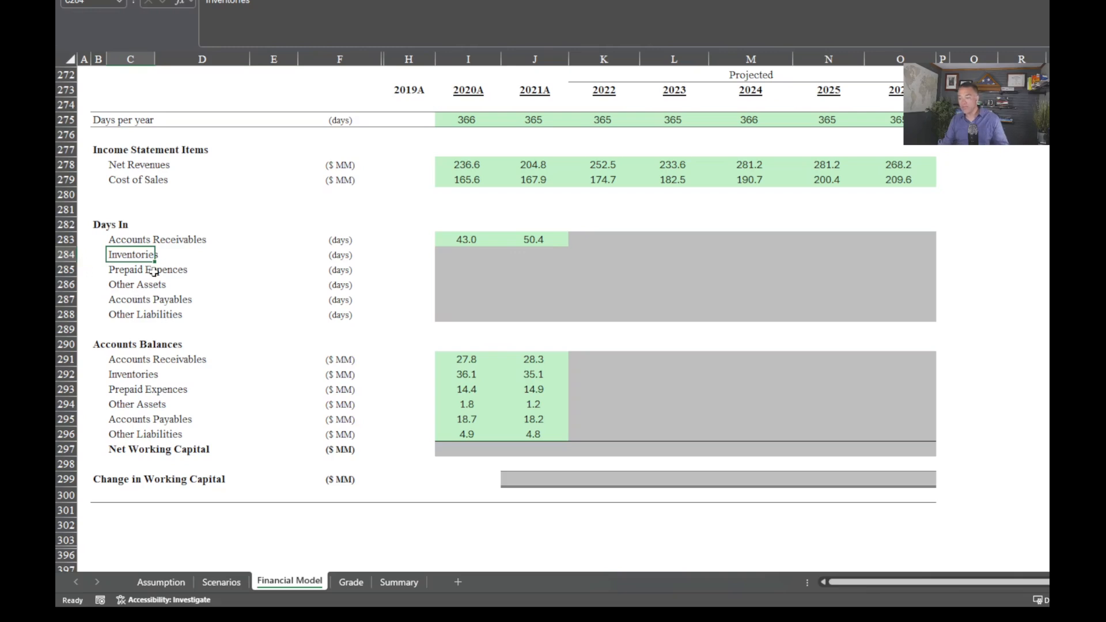
left_click(478, 255)
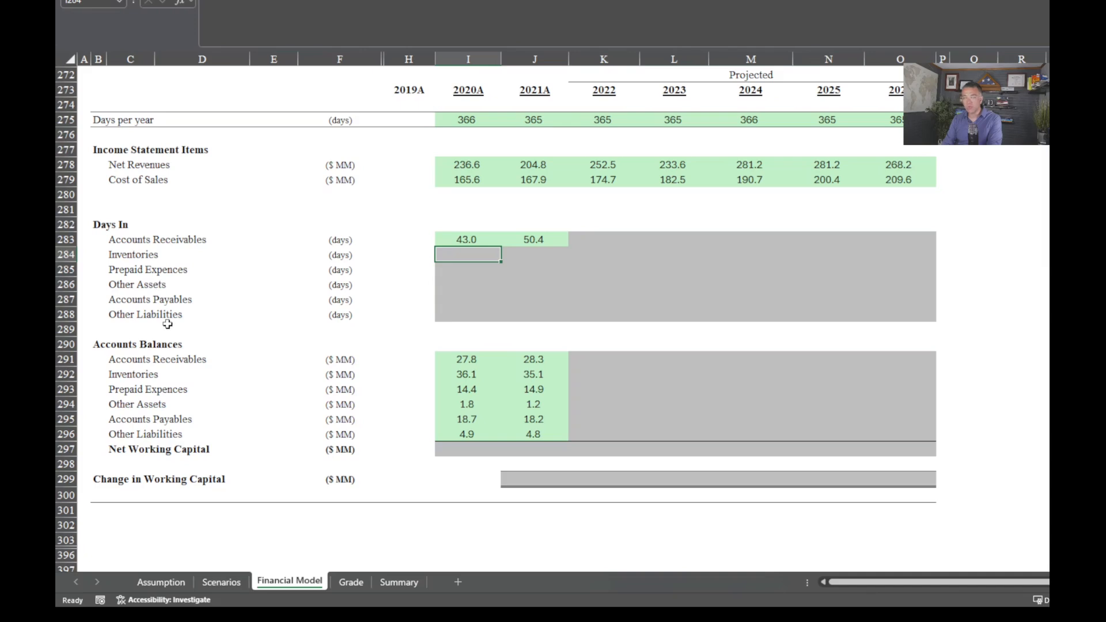
type("=")
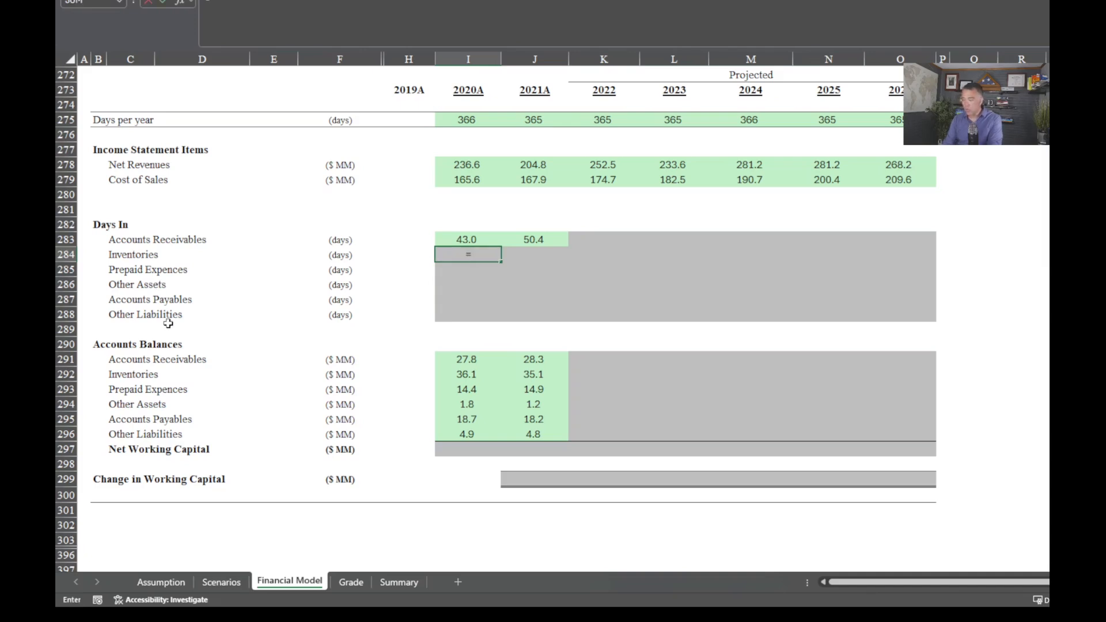
key("Up")
key("Down")
key("Down")
key("Down")
key("Down")
key("Down")
key("Down")
key("Down")
key("Down")
key("Down")
key("Down")
key("Up")
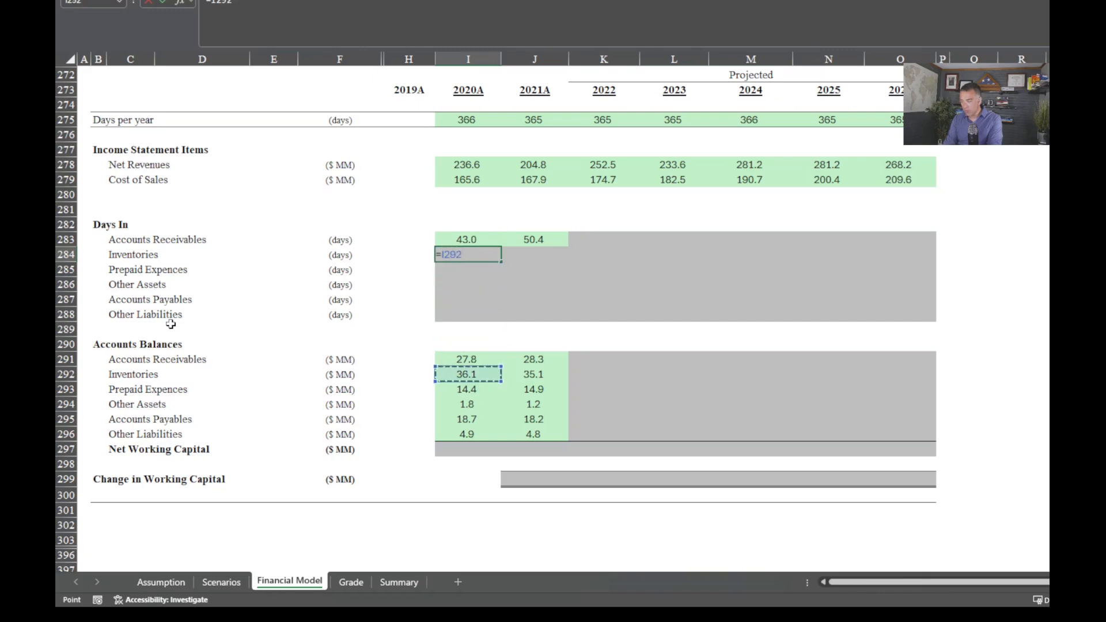
type("/")
key("Up")
key("Up")
key("Up")
key("Up")
key("Up")
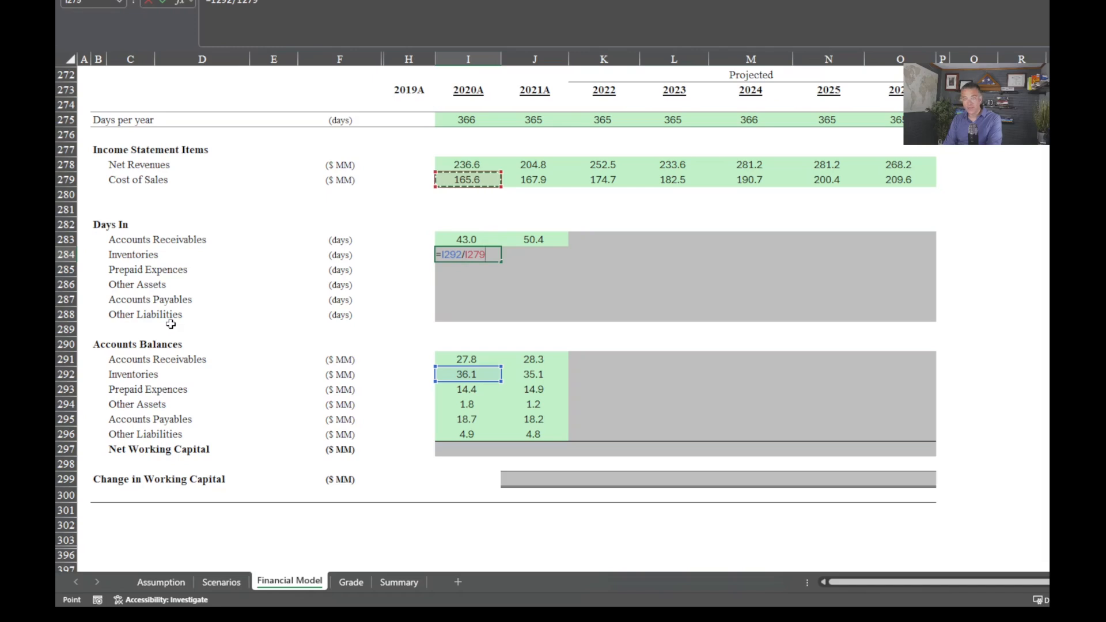
type("*")
key("Up")
key("Up")
key("Up")
key("Up")
key("Up")
key("Up")
key("Up")
key("Up")
key("Up")
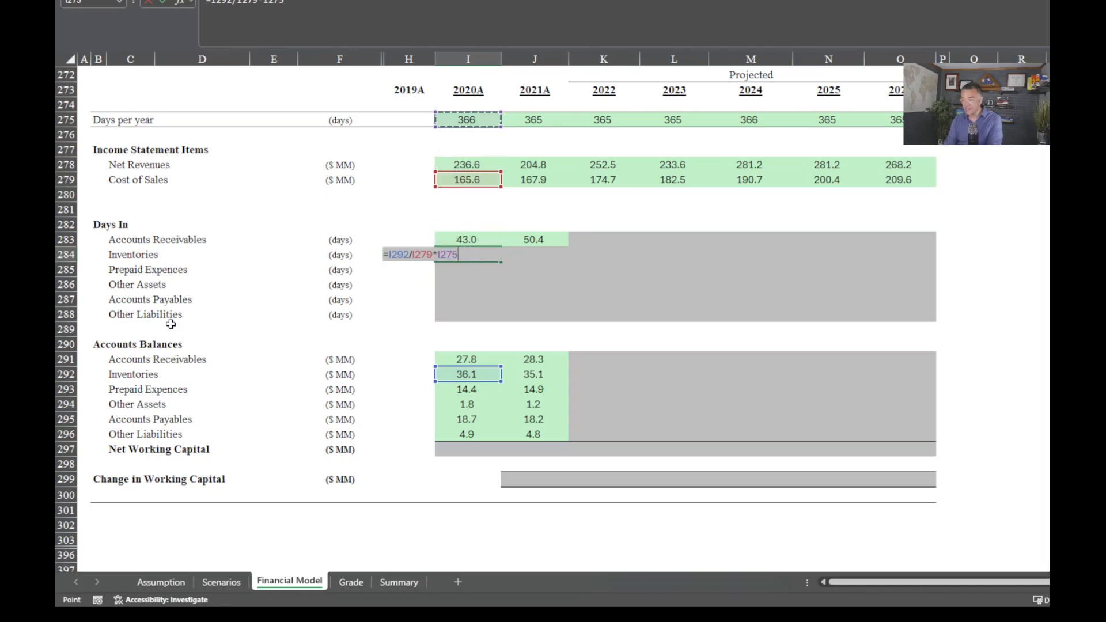
key("Return")
Fill the 2020A Inventories days formula across to 2021A.
key("Up")
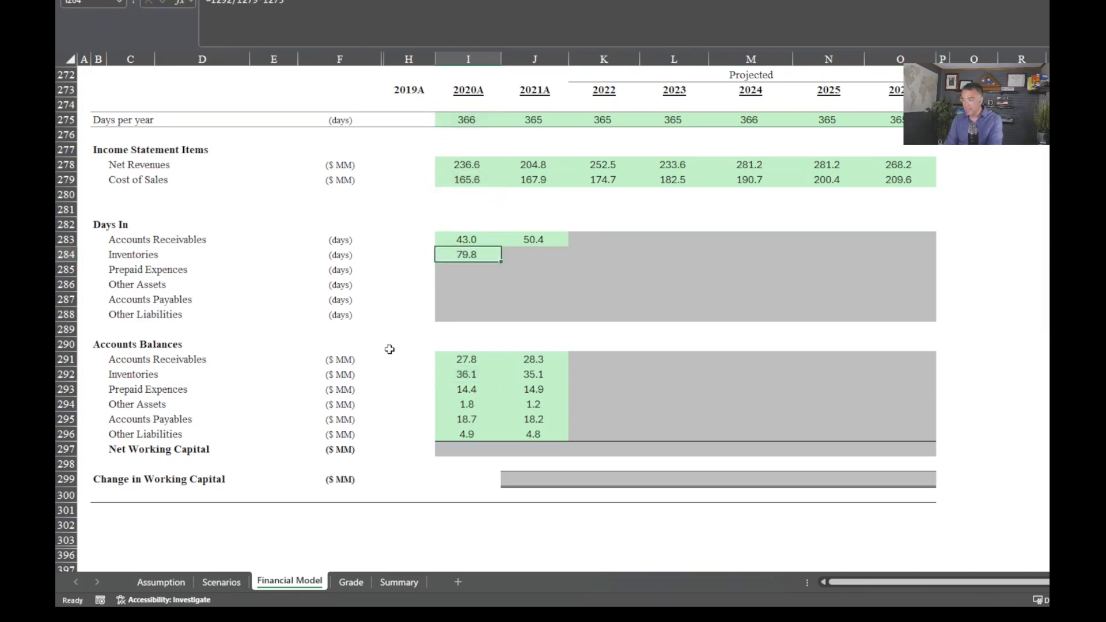
key("shift+Right")
key("ctrl+r")
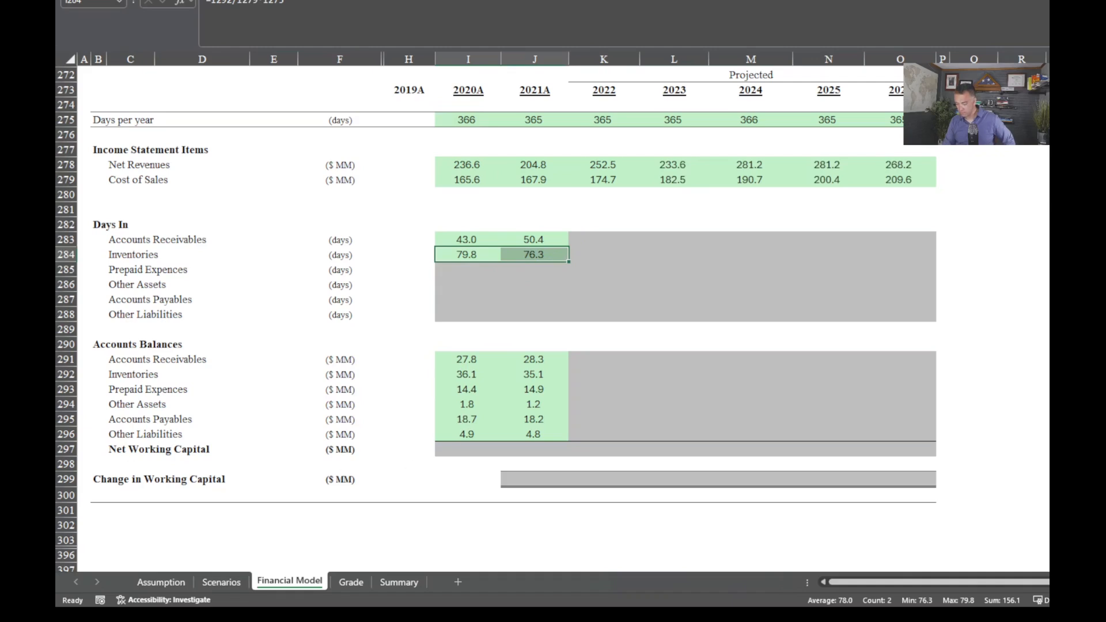
key("Down")
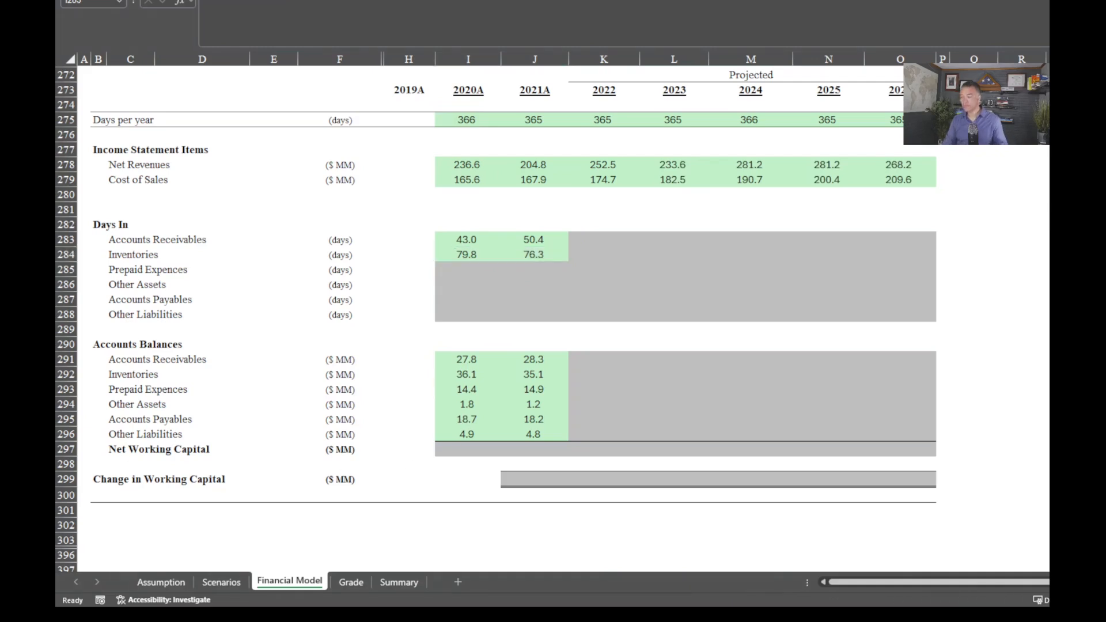
Calculate 2020A Prepaid Expences days with row-locked Cost of Sales and days per year references, using =I293/I$279*I$275.
left_click(463, 271)
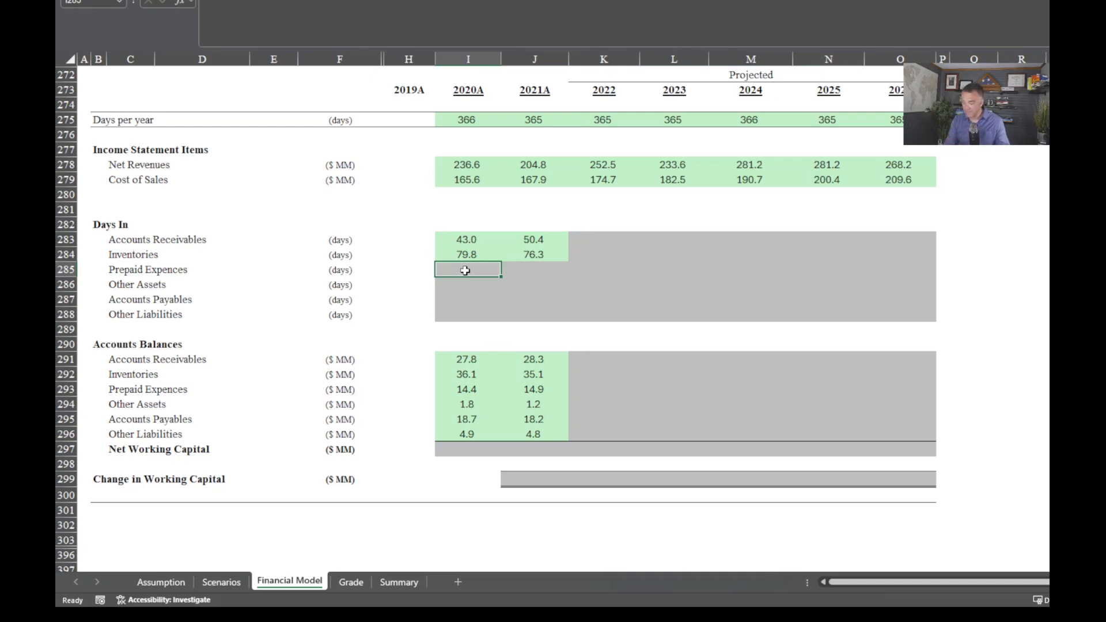
type("=")
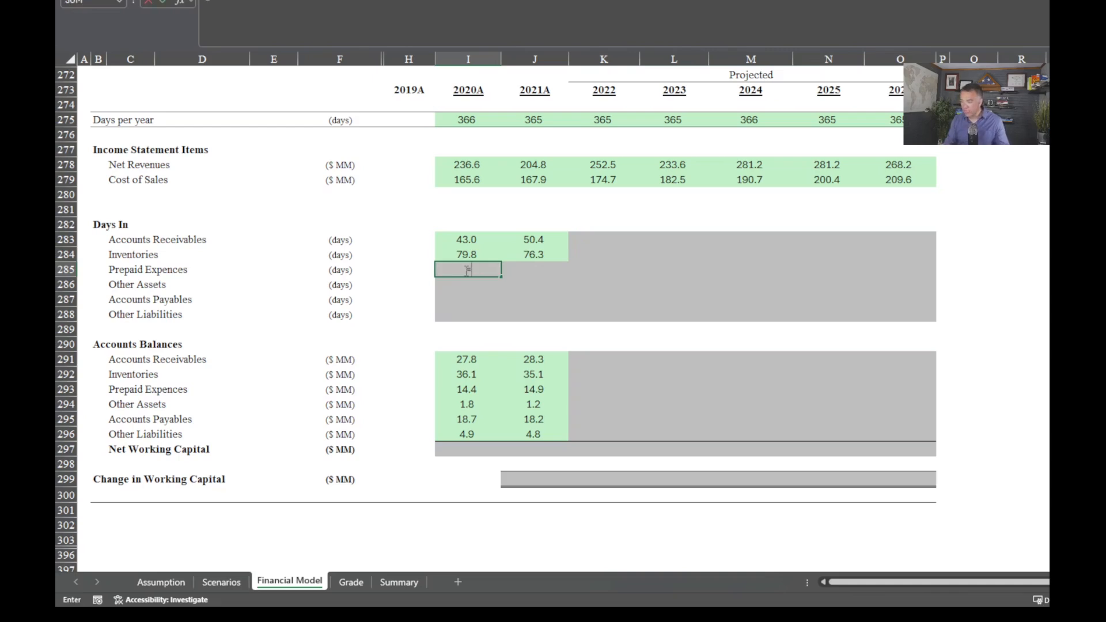
key("Down")
key("Down")
key("Down")
key("Down")
key("Down")
key("Down")
key("Down")
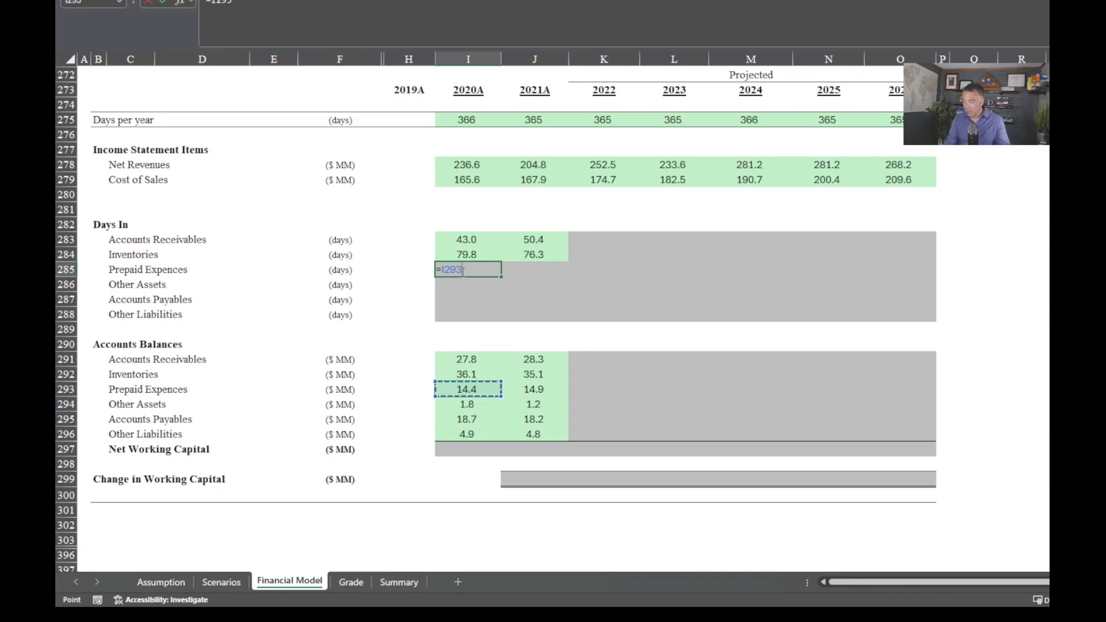
type("/")
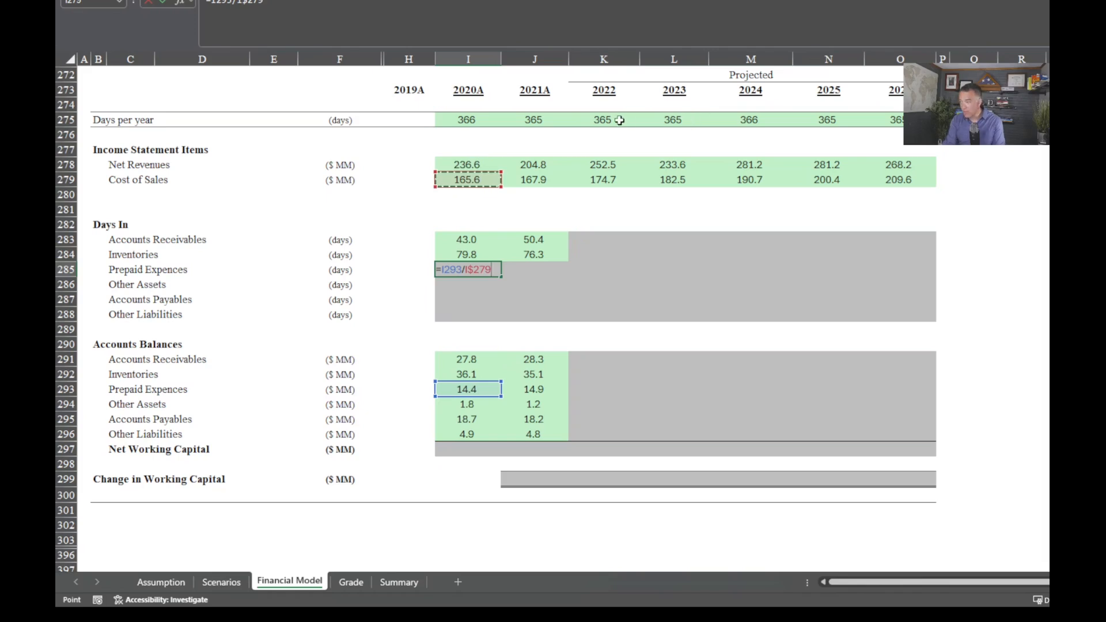
left_click(377, 20)
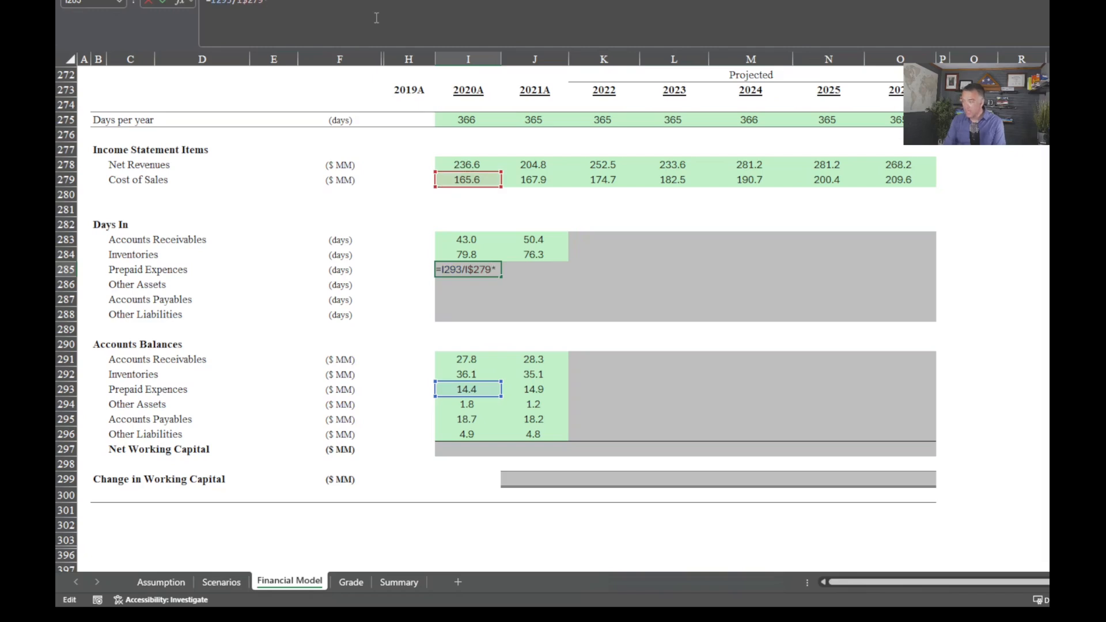
left_click(468, 118)
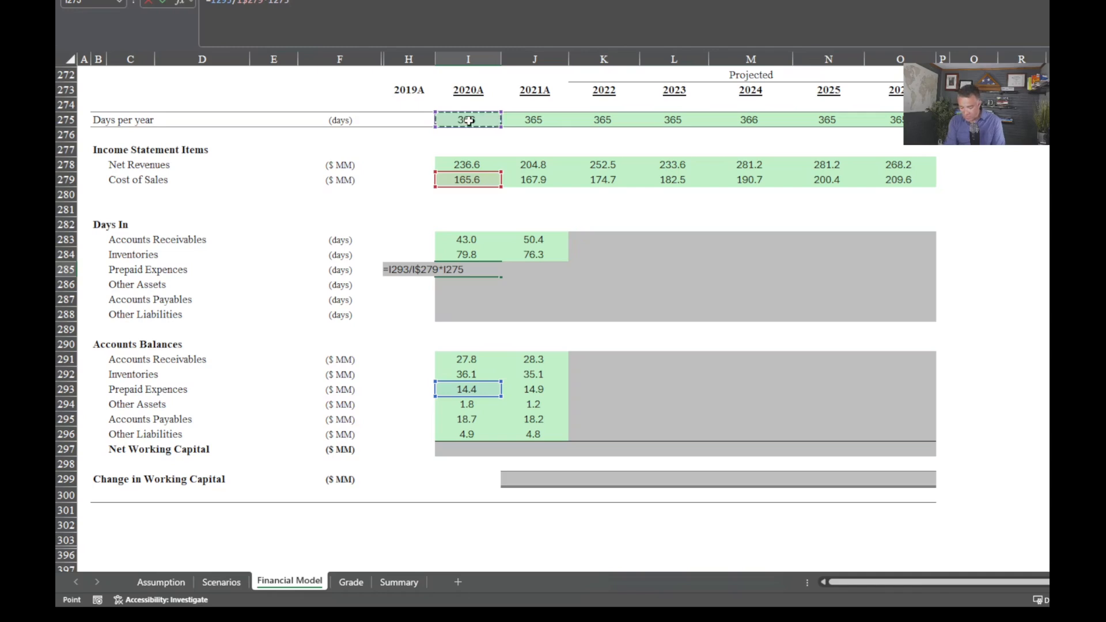
key("F4")
key("F4")
key("ctrl+Return")
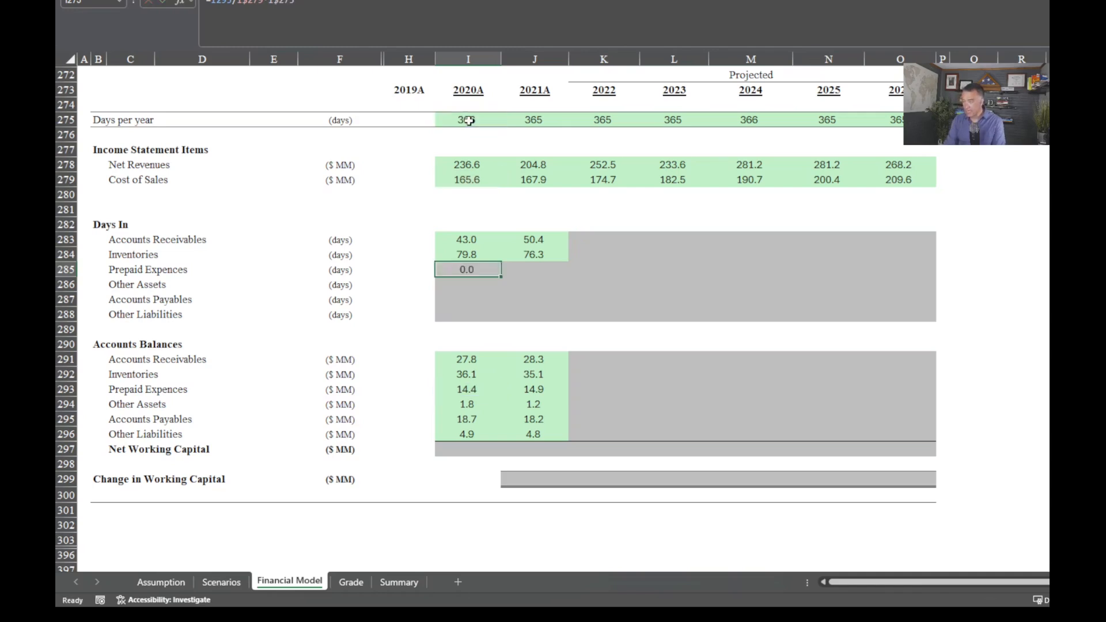
Fill the 2020A Prepaid Expences days formula across to 2021A and down through the Other Liabilities row.
key("shift+Right")
key("shift+Right")
key("shift+Down")
key("shift+Left")
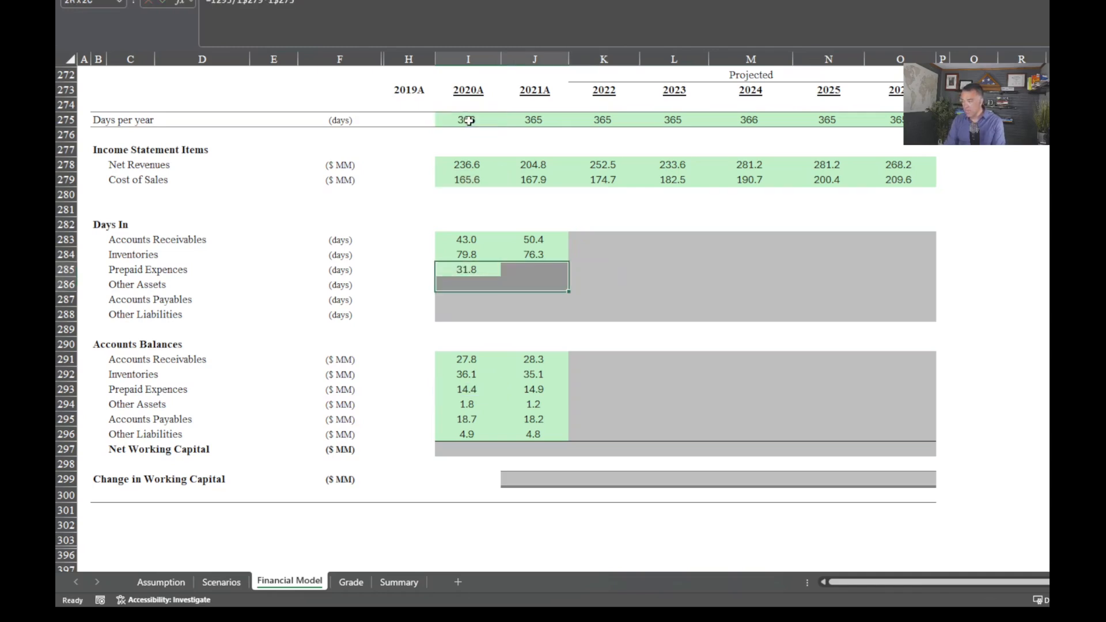
key("shift+Down")
key("shift+Down")
key("ctrl+r")
key("ctrl+d")
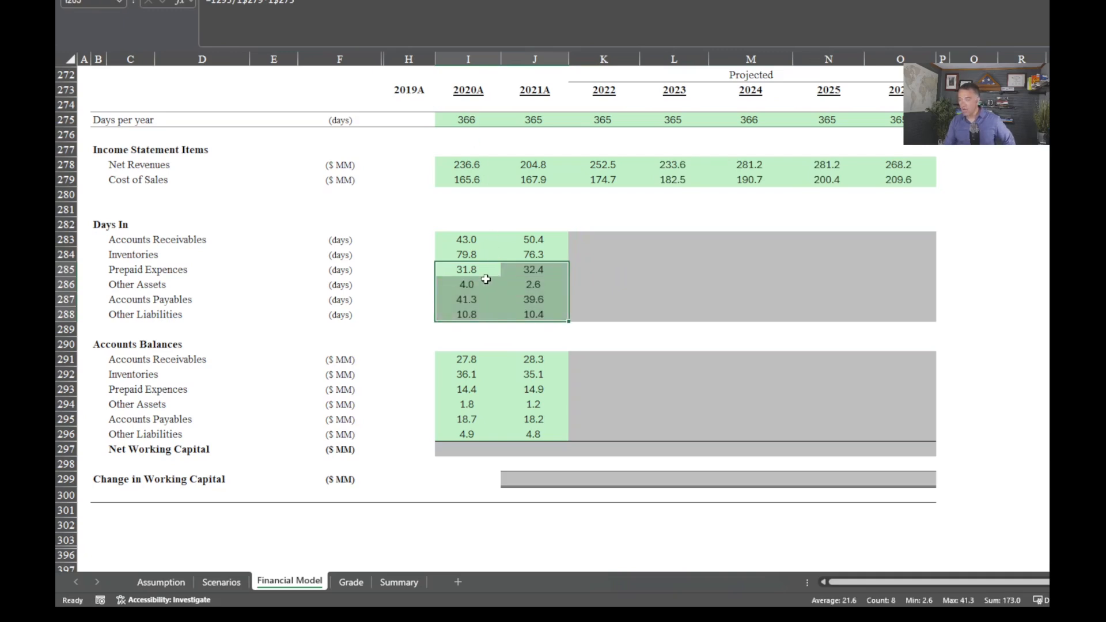
Examine the historical Days In and Accounts Balances figures and the empty Days In range for the projected years.
left_click(594, 270)
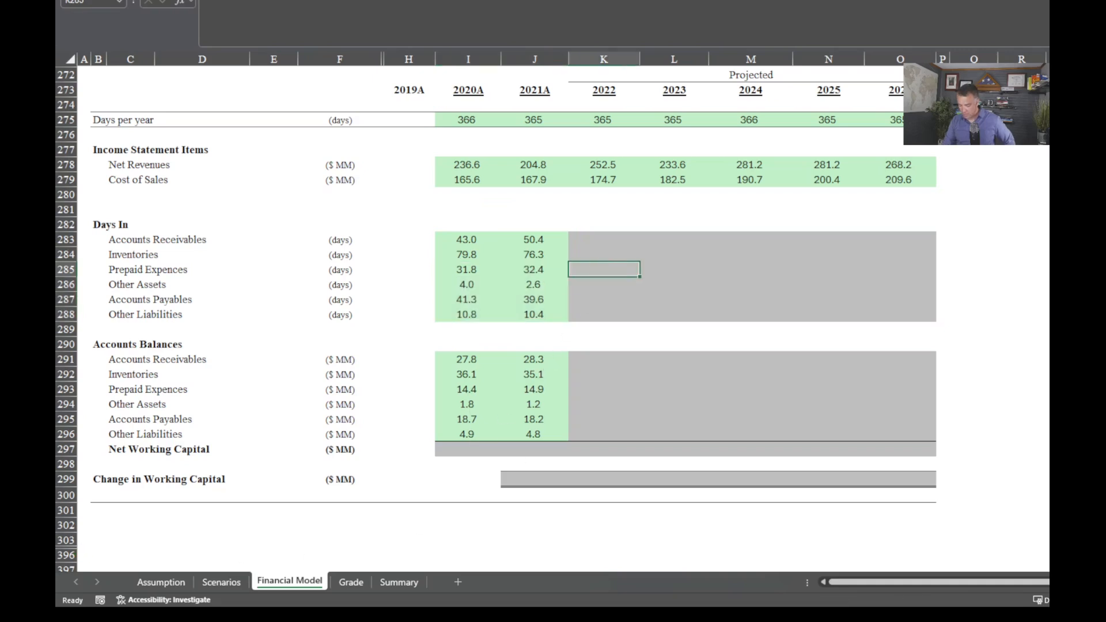
key("alt+Tab")
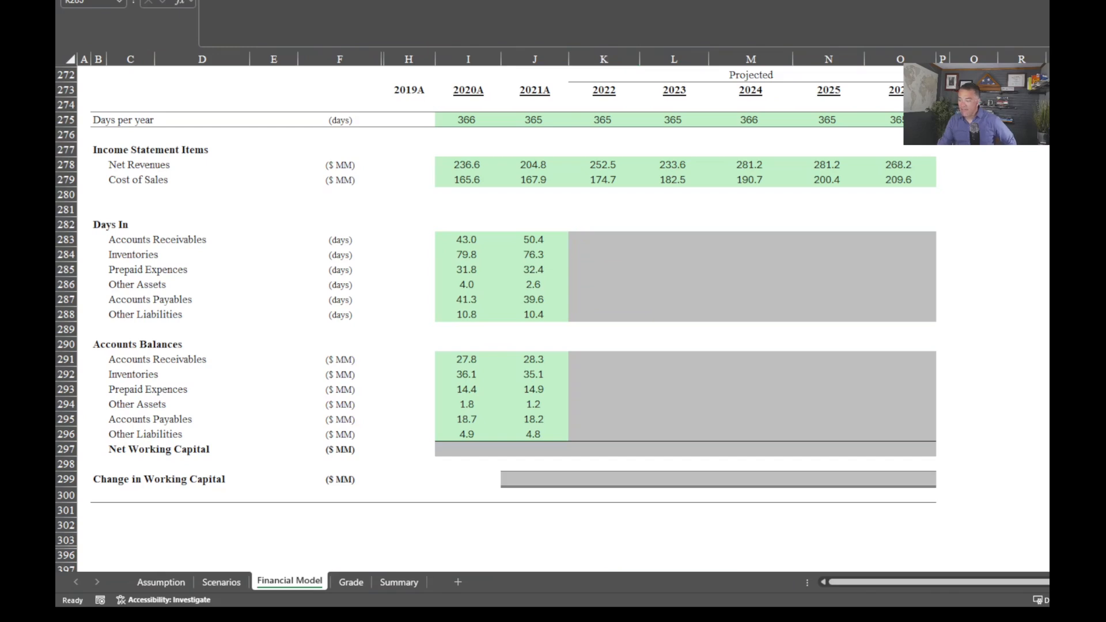
key("alt+Tab")
left_click_drag(448, 236, 545, 436)
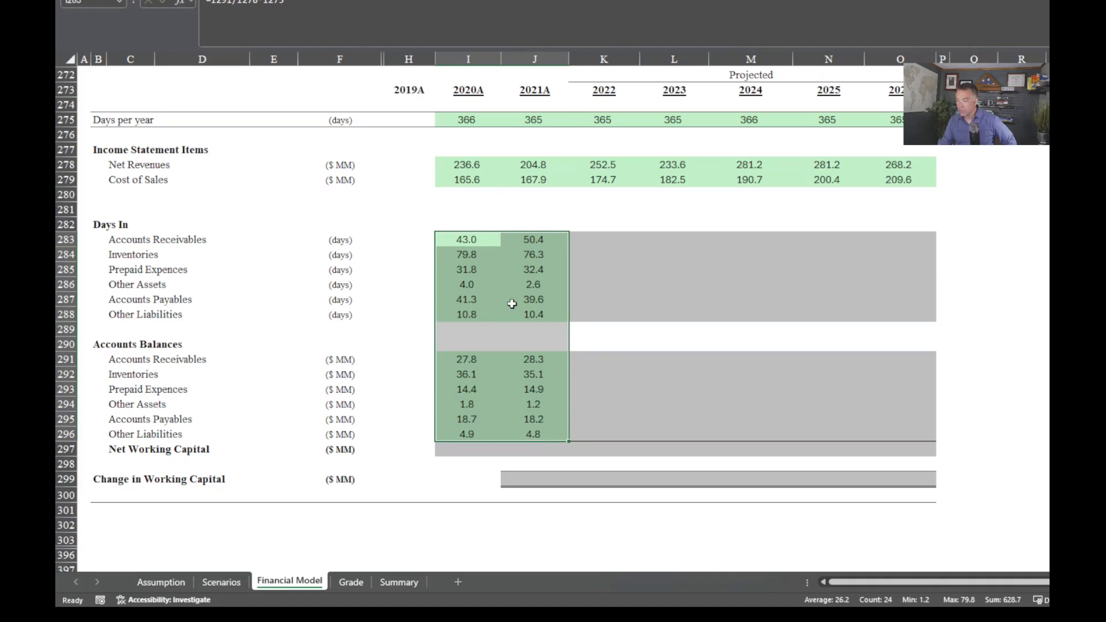
left_click_drag(459, 239, 528, 267)
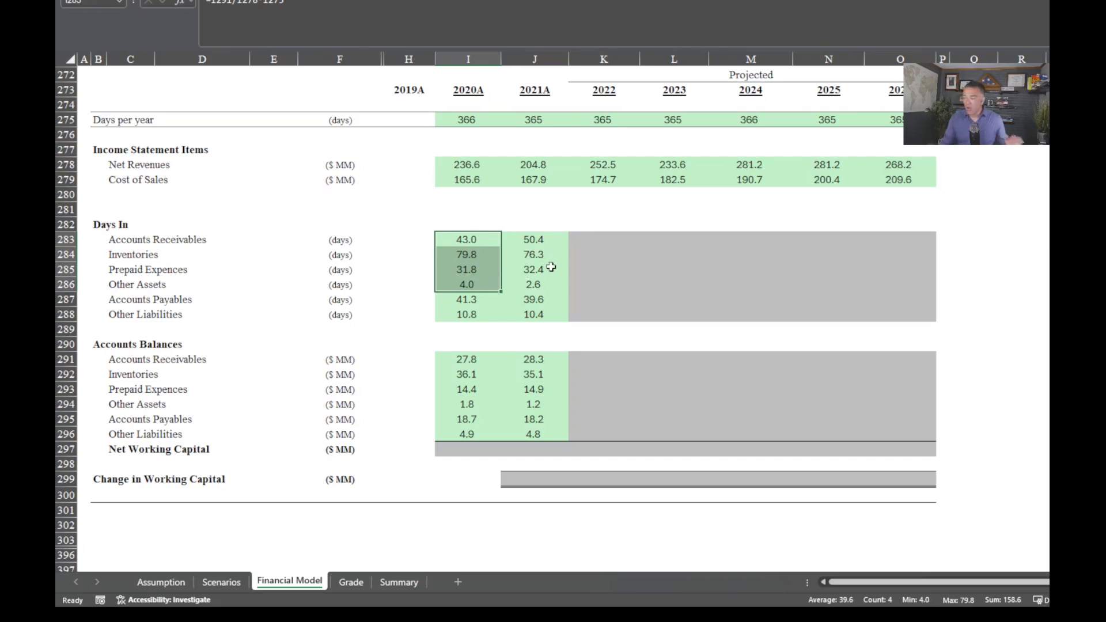
scroll(571, 274, "up", 1)
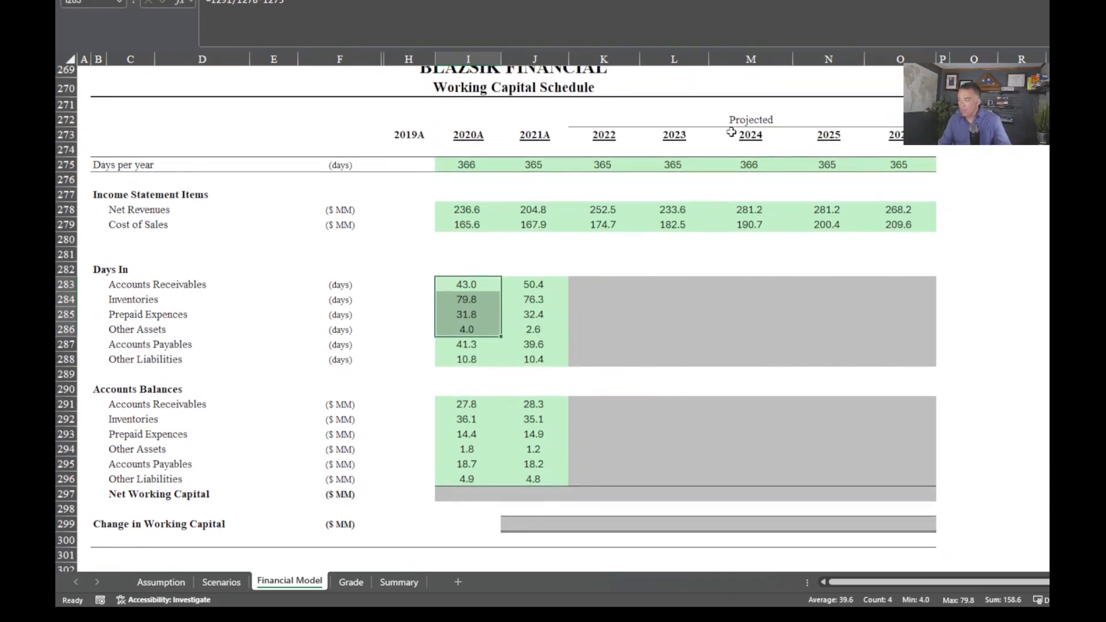
left_click(749, 120)
left_click_drag(595, 281, 901, 354)
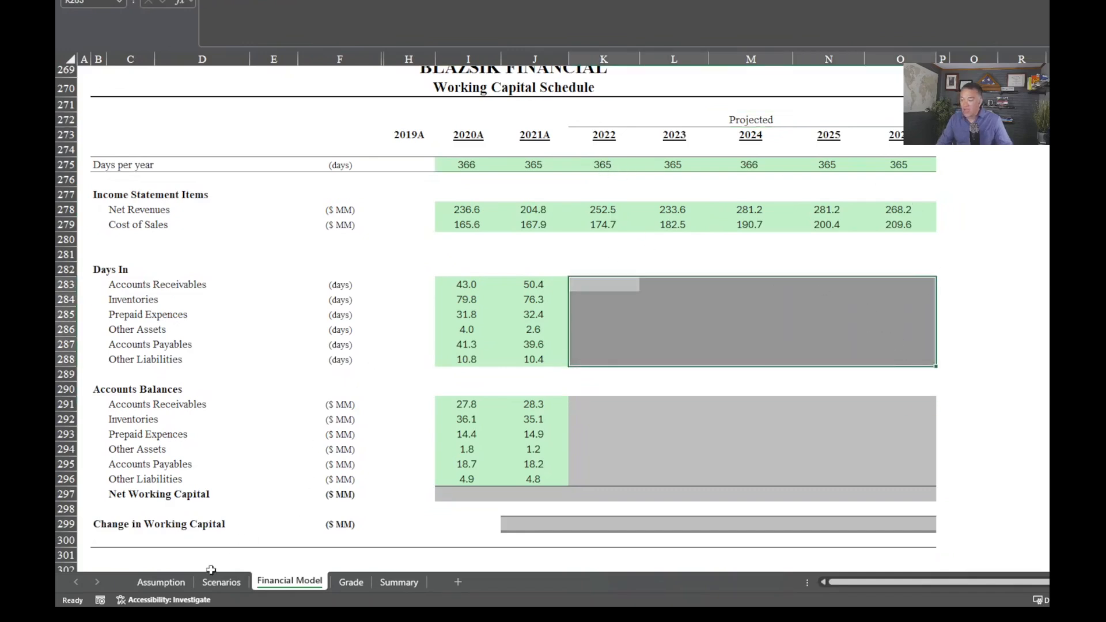
Examine the Working Capital Days assumptions for 2022 to 2026 on the Assumption sheet.
left_click(161, 582)
scroll(257, 547, "down", 8)
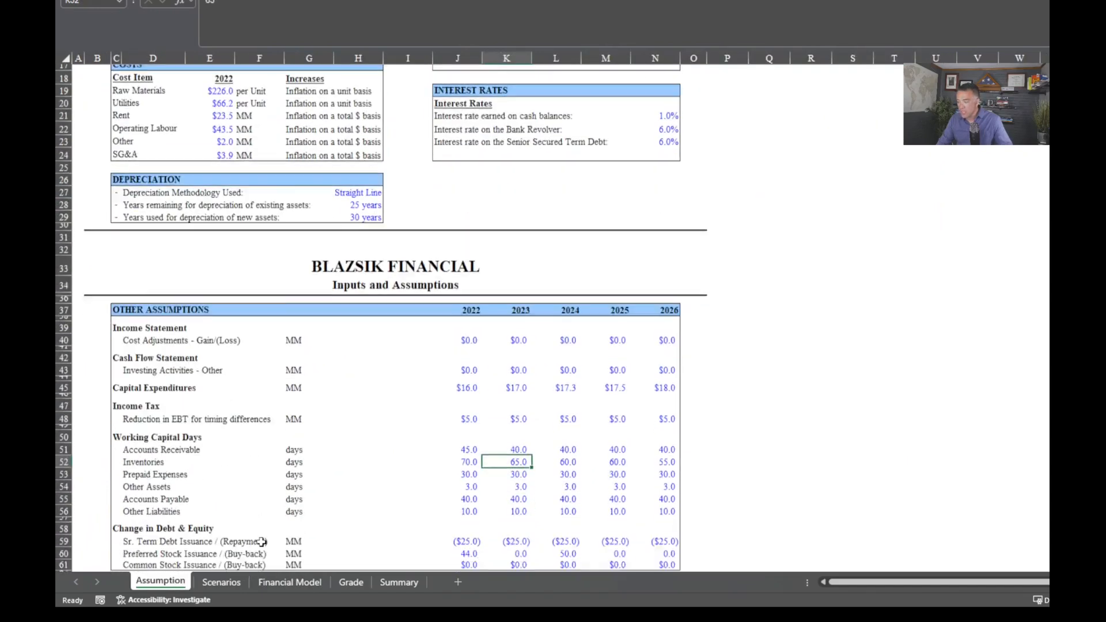
left_click_drag(469, 345, 680, 400)
left_click_drag(156, 346, 166, 410)
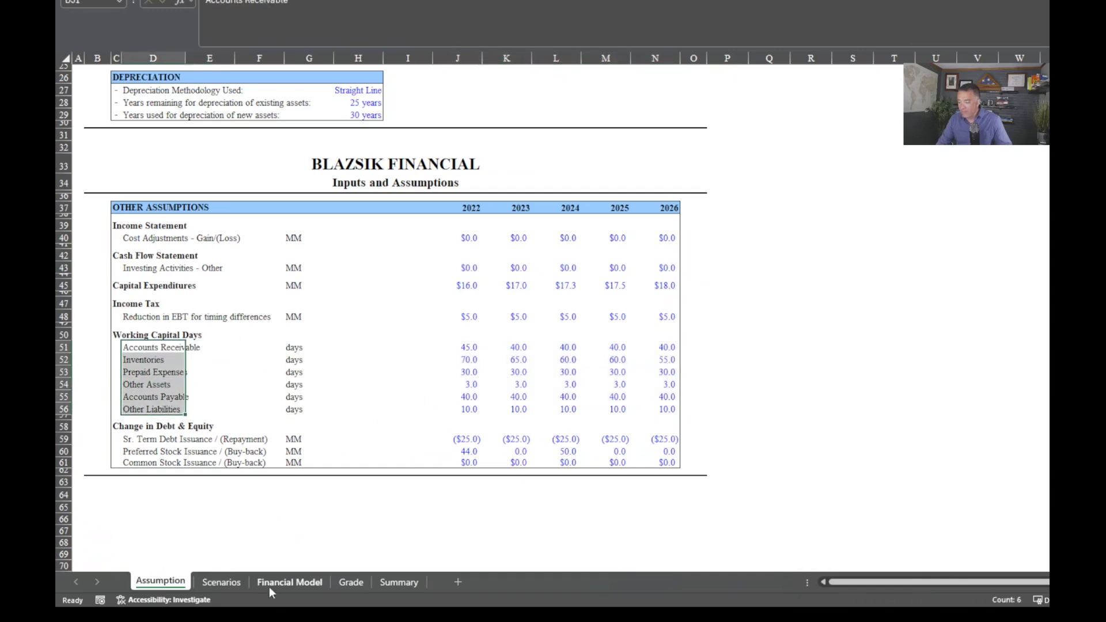
key("ctrl+Page_Down")
left_click(293, 592)
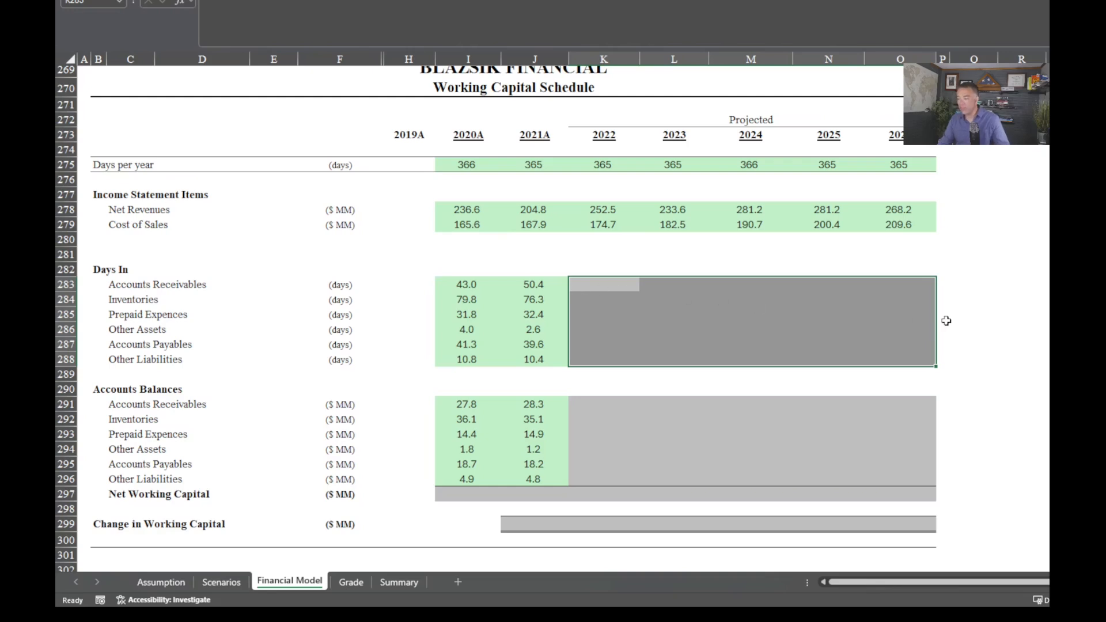
Link the 2022 Accounts Receivables days to the matching Working Capital Days assumption, using =Assumption!J51.
left_click(587, 287)
type("=")
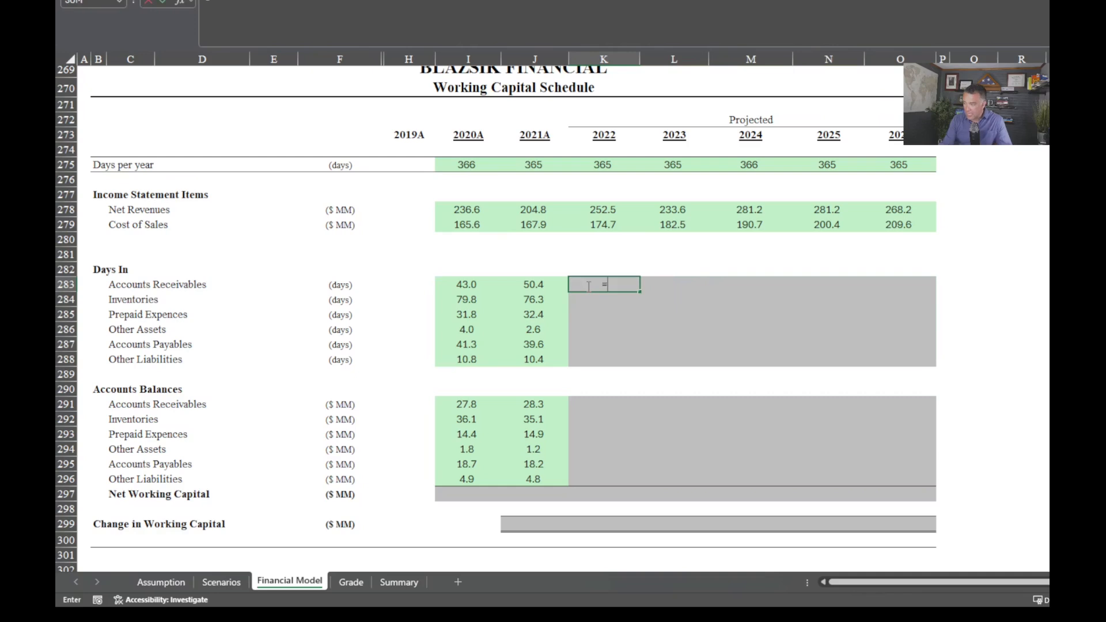
left_click(164, 582)
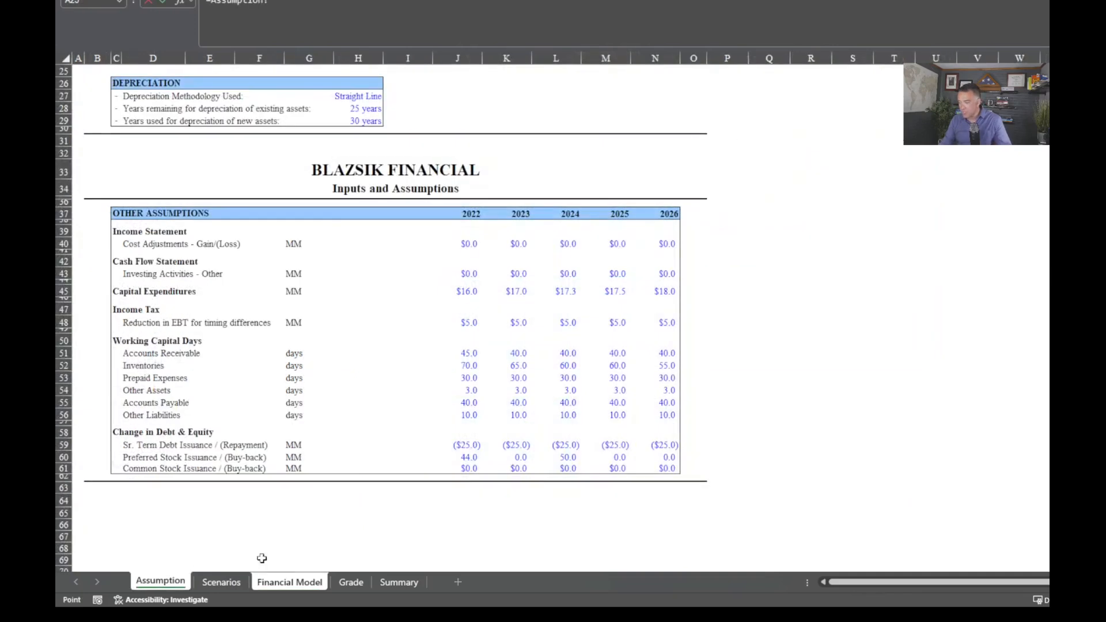
left_click(461, 353)
key("Return")
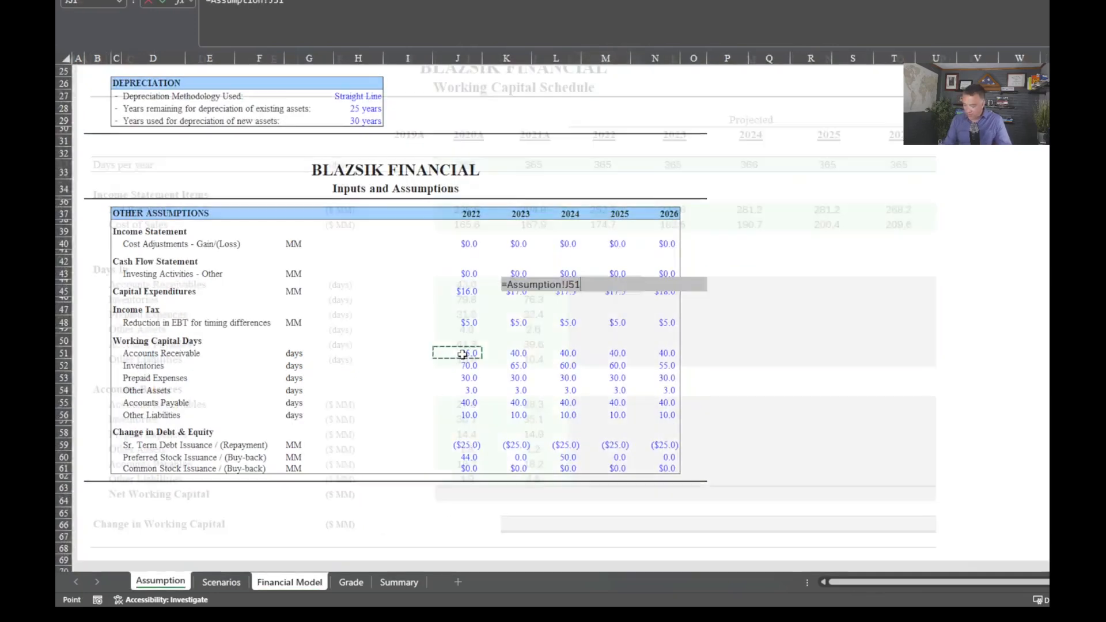
Fill the 2022 Accounts Receivables days link across to 2026 and down through the Other Liabilities row.
key("Up")
key("shift+Right")
key("shift+Right")
key("shift+Right")
key("shift+Right")
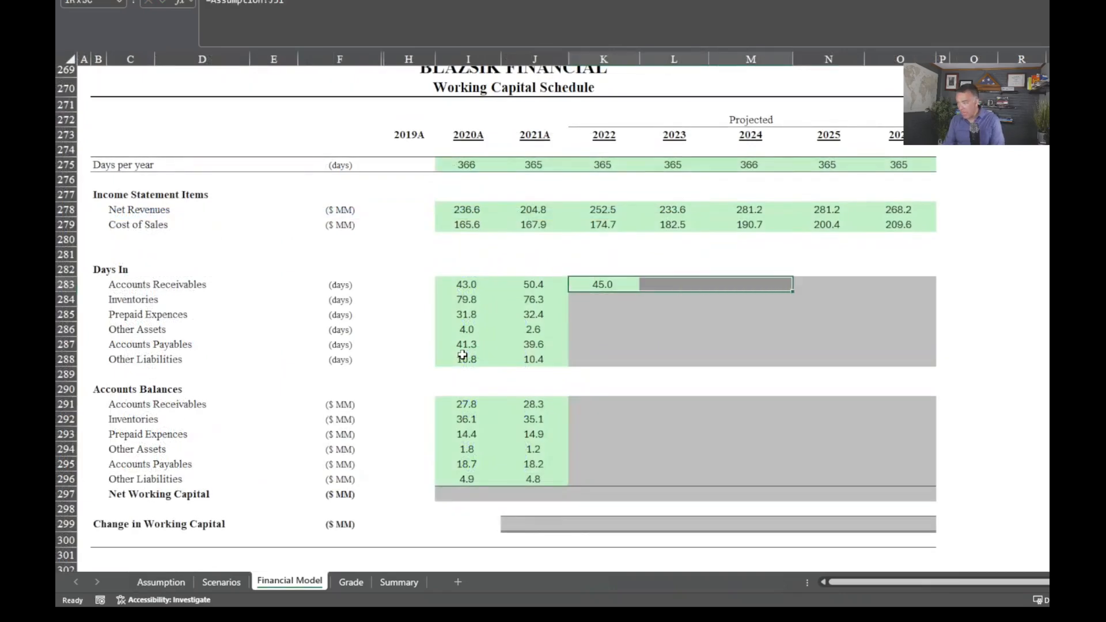
key("shift+Down")
key("shift+Down")
key("shift+Down")
key("shift+Down")
key("shift+Down")
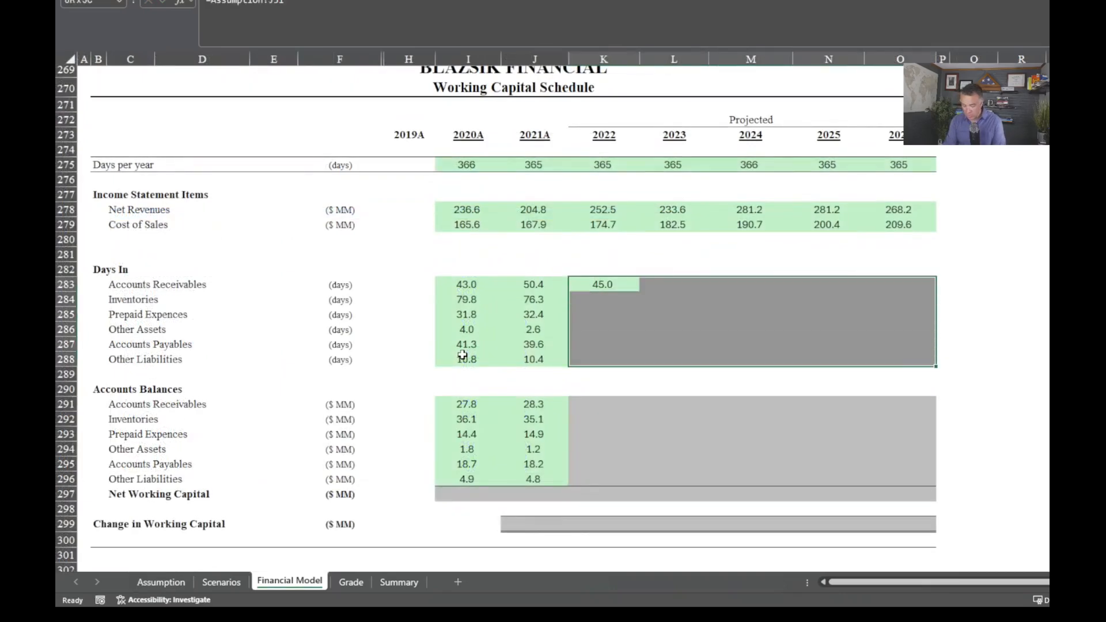
key("ctrl+r")
key("ctrl+d")
left_click(709, 449)
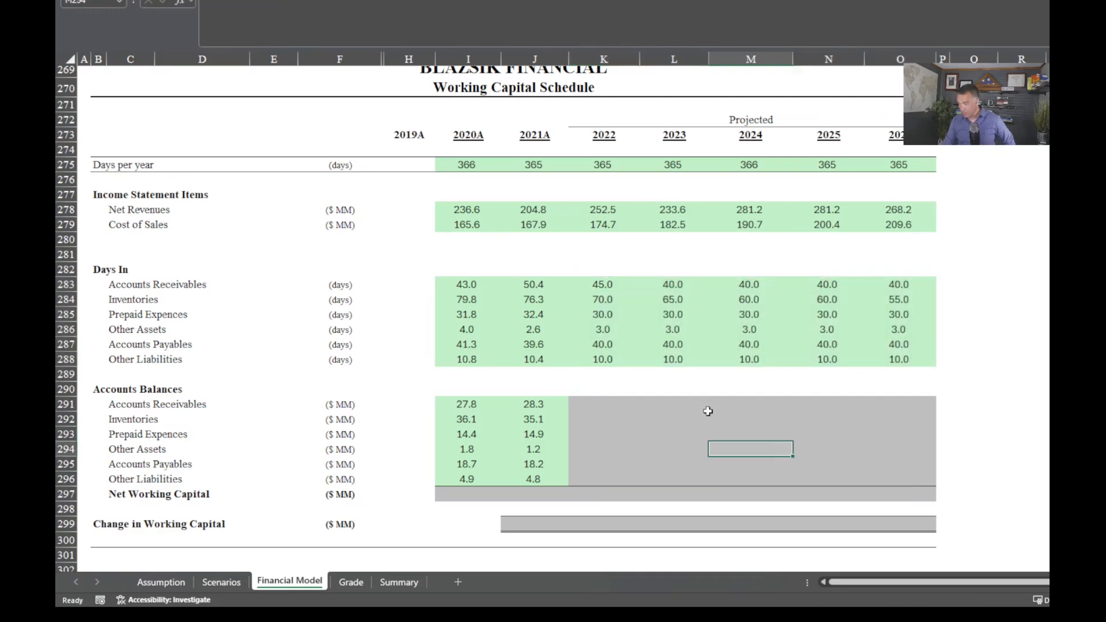
Compare the projected Days In values with the historical ones, especially Inventories, and review the empty projected Accounts Balances range.
left_click_drag(592, 286, 922, 358)
left_click_drag(484, 349, 952, 334)
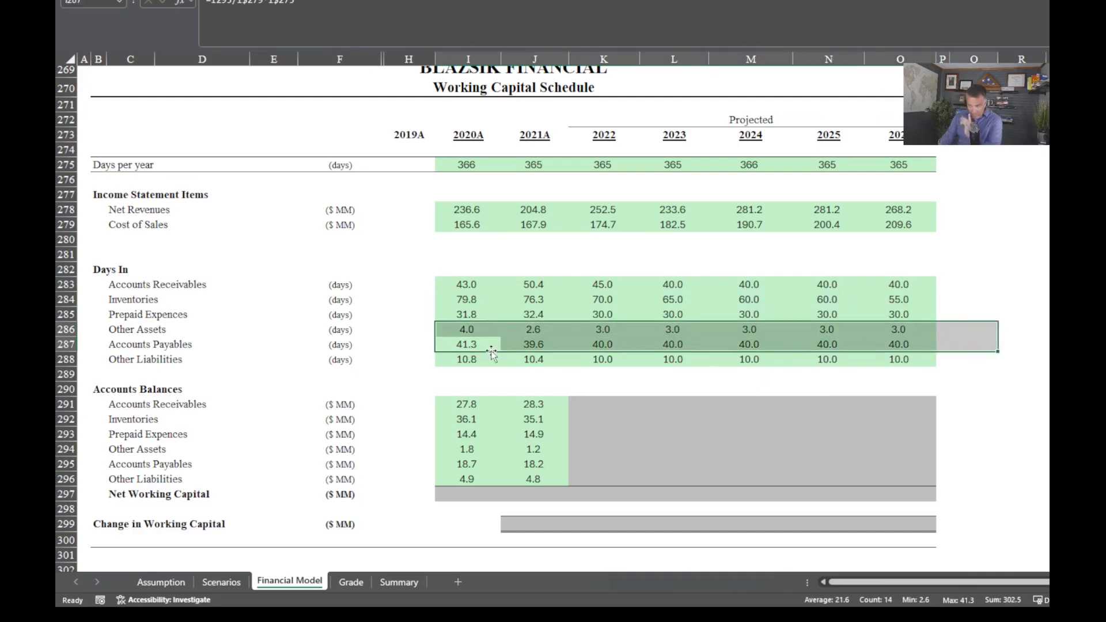
left_click(473, 288)
left_click_drag(472, 289, 536, 364)
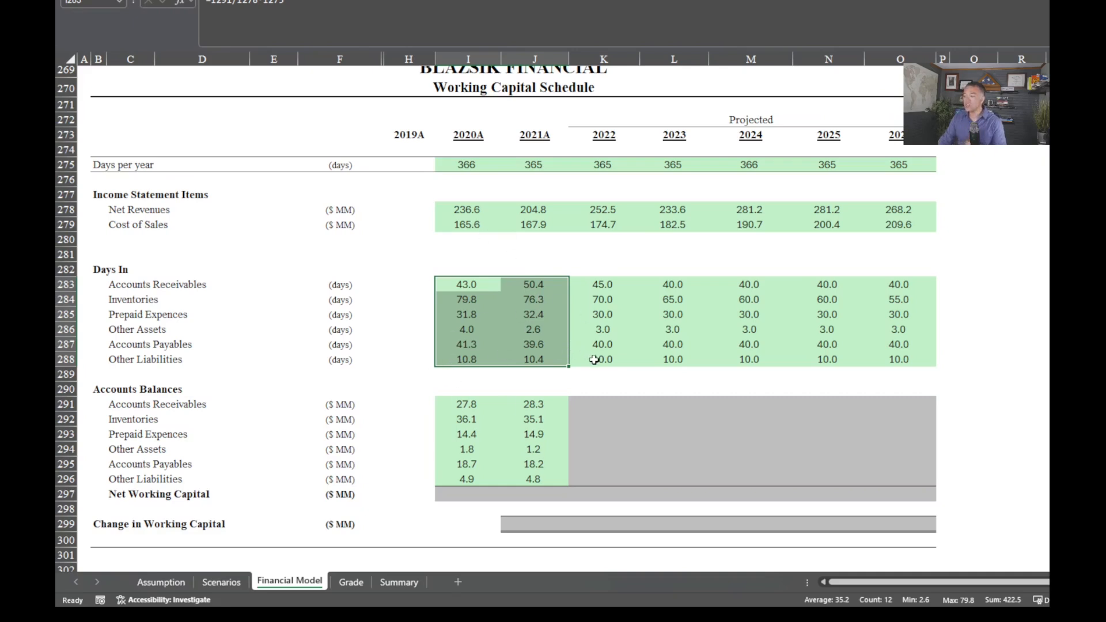
left_click(604, 301)
left_click_drag(603, 302, 929, 313)
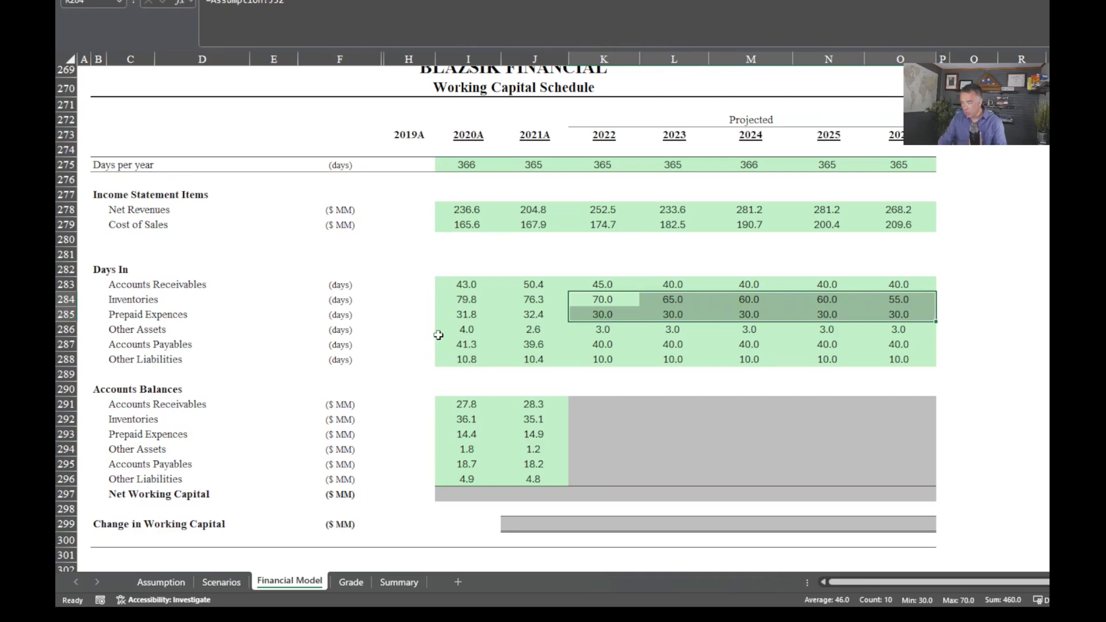
left_click(459, 300)
left_click_drag(600, 299, 900, 309)
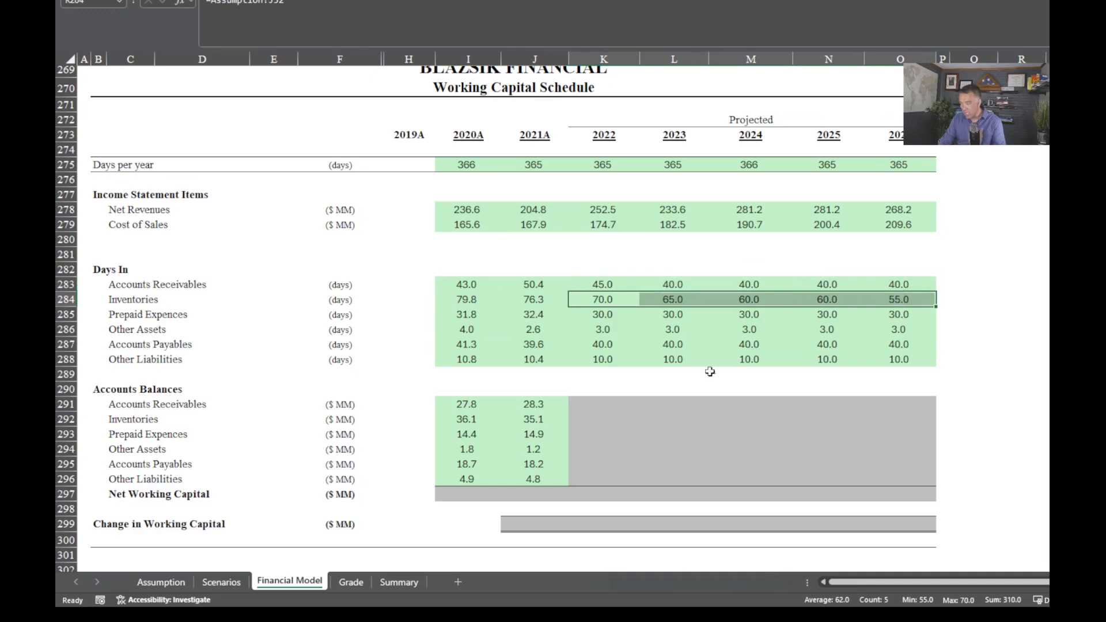
left_click(622, 406)
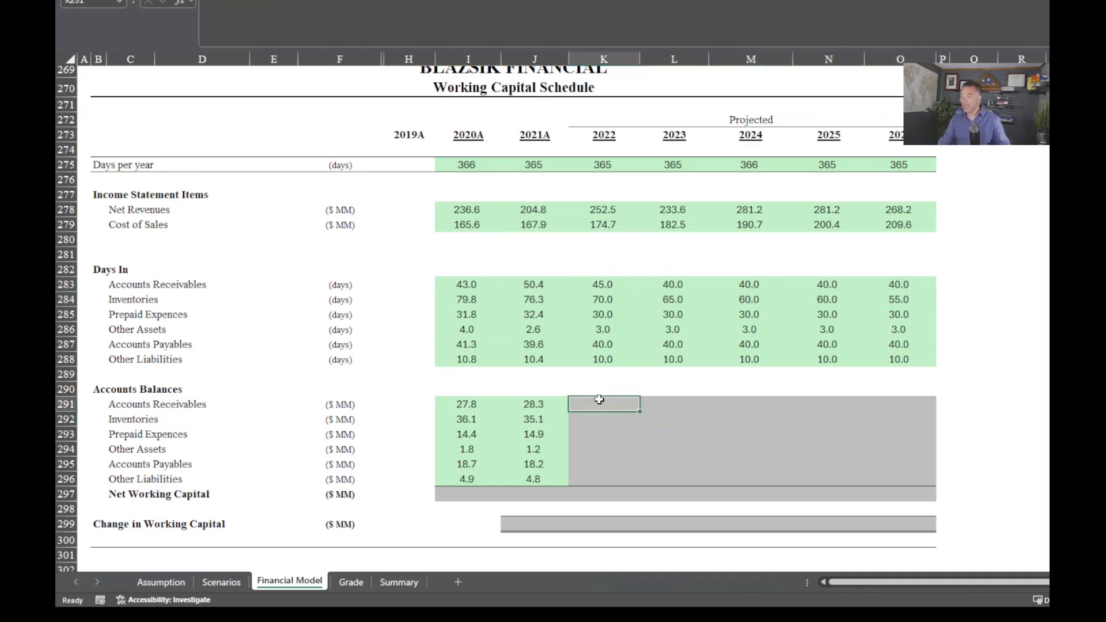
left_click_drag(606, 289, 841, 380)
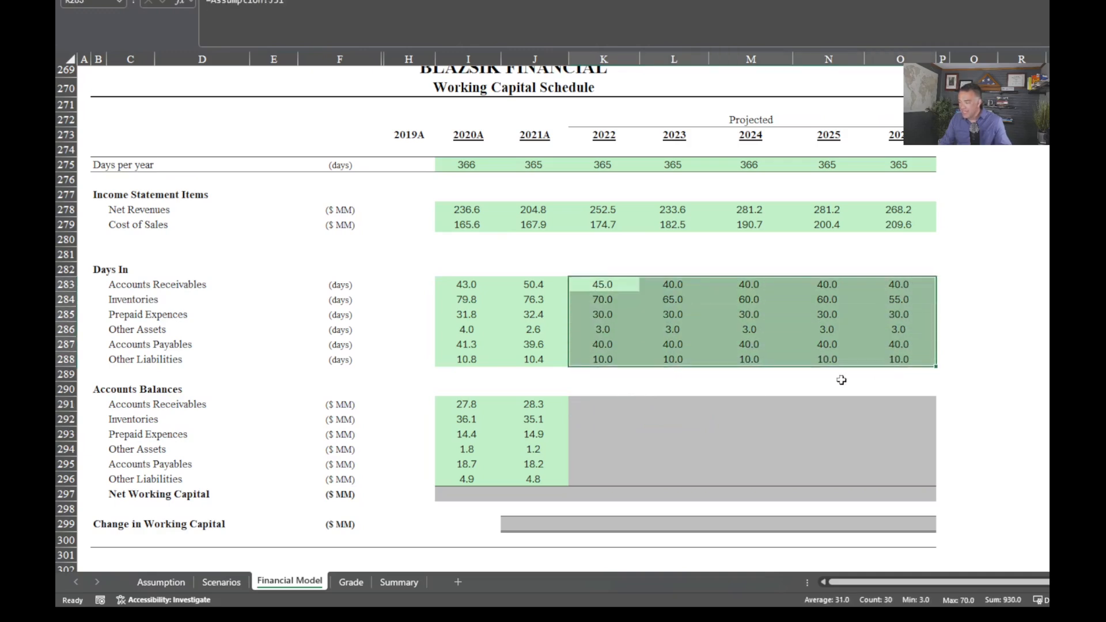
left_click(579, 401)
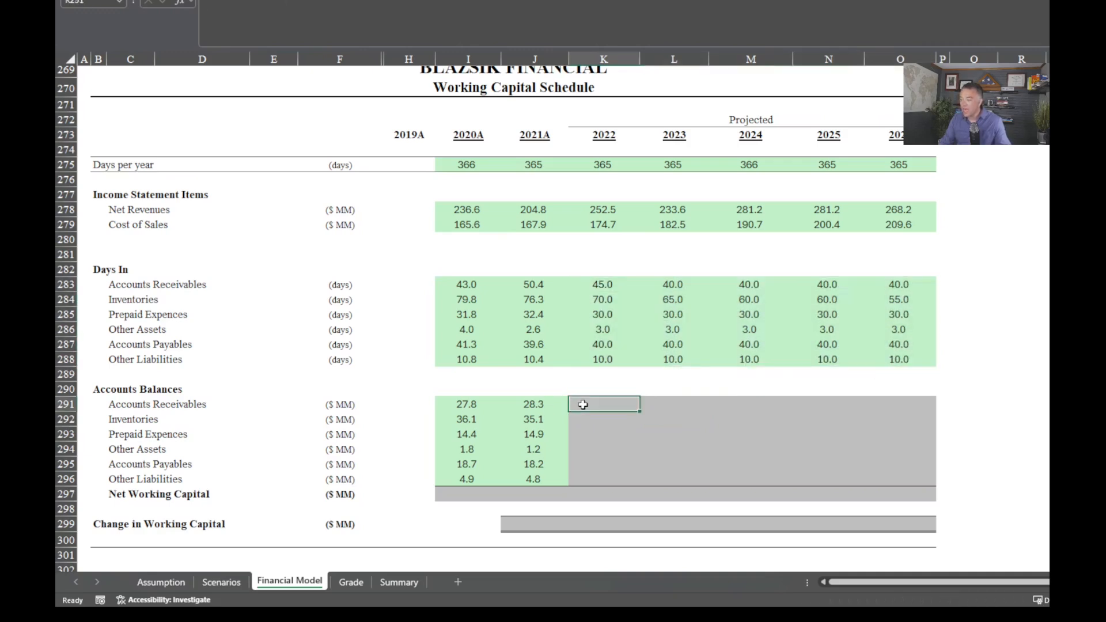
left_click_drag(583, 405, 908, 482)
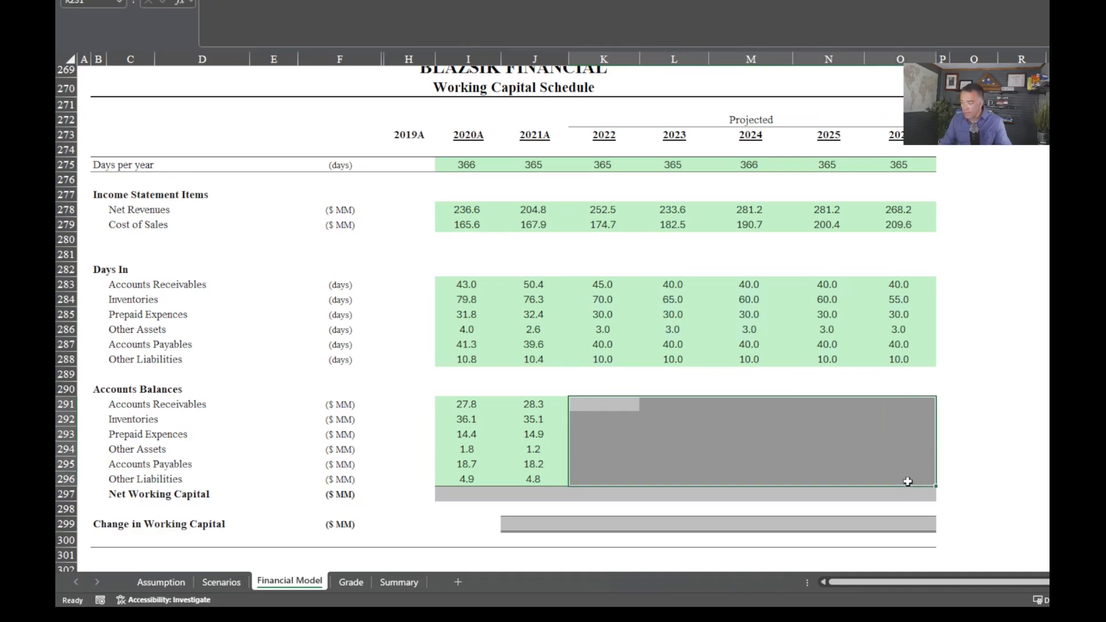
Calculate the 2022 Accounts Receivables balance from its days, Net Revenues and days per year, using =K283*K278/K275.
left_click(627, 405)
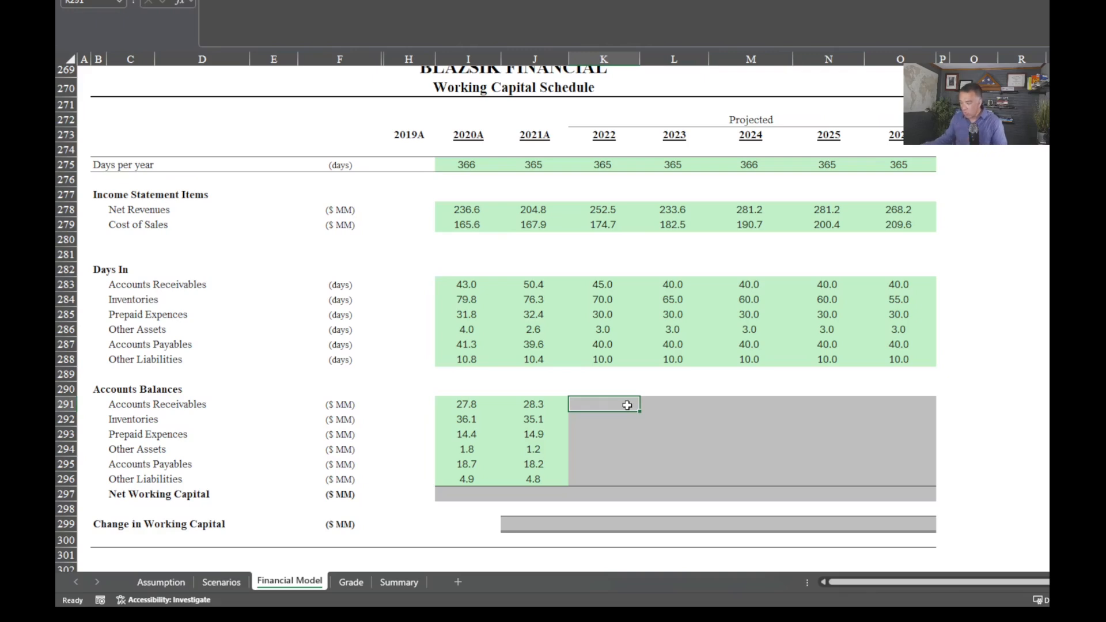
type("=")
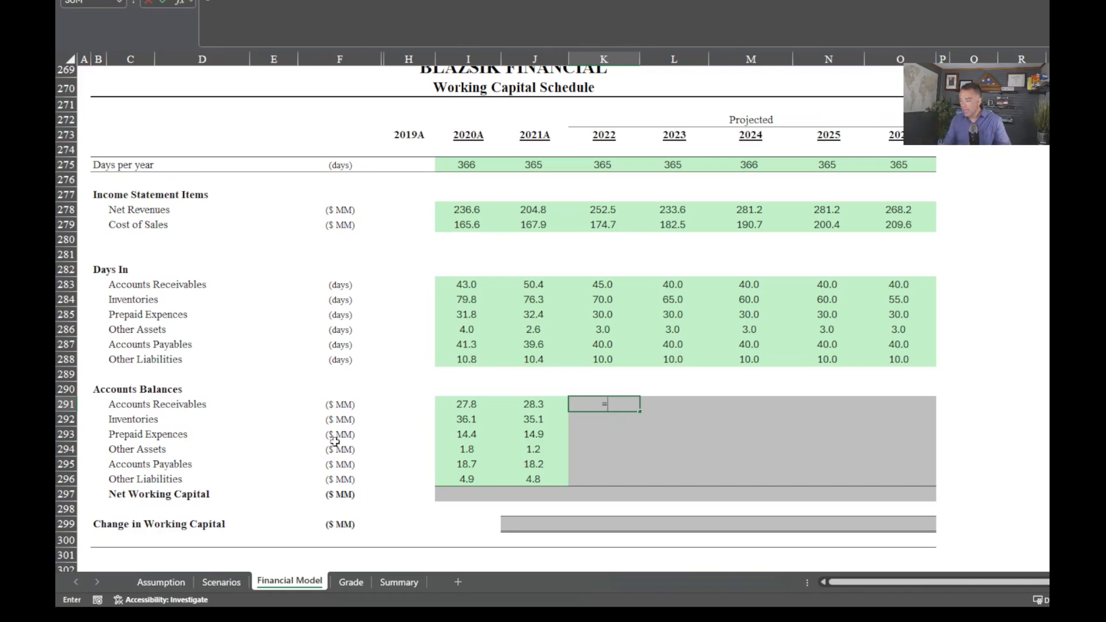
left_click(606, 283)
type("*")
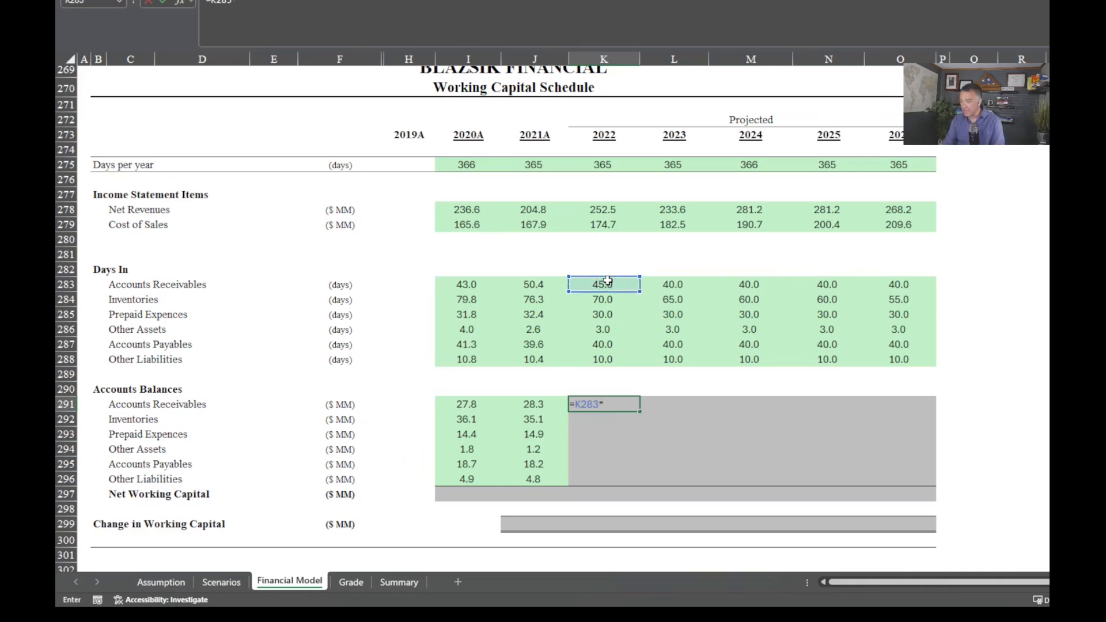
left_click(600, 207)
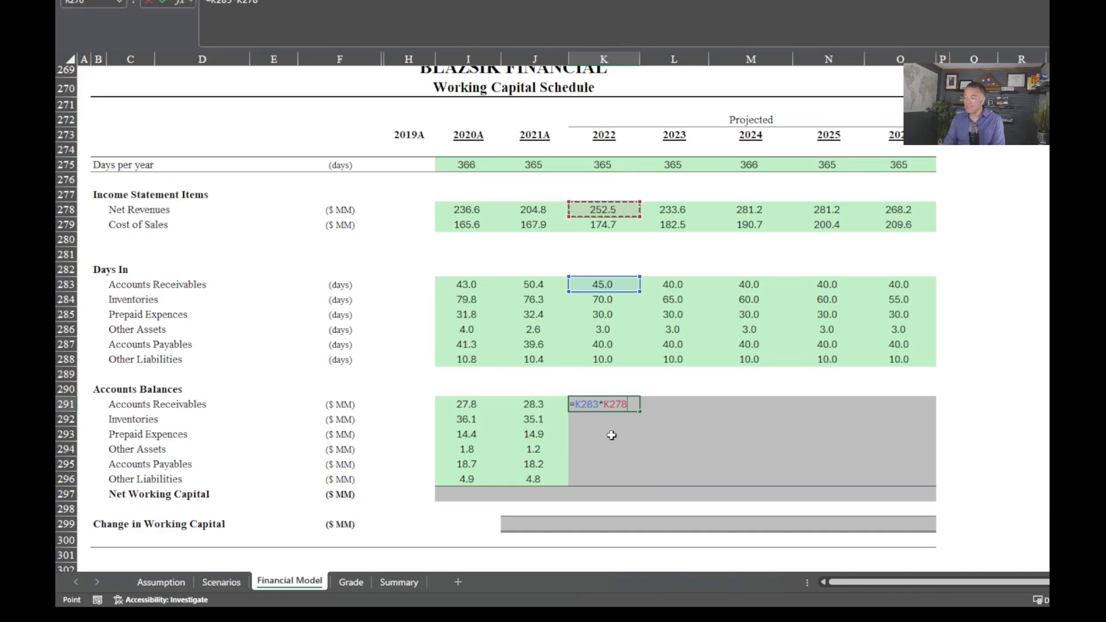
type("/")
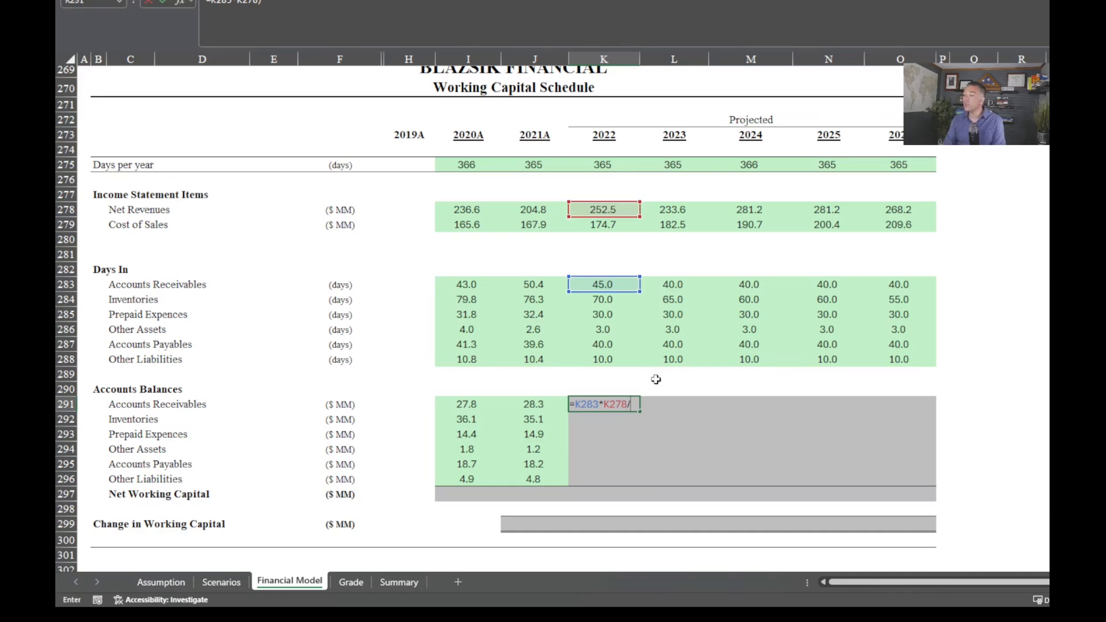
left_click(601, 163)
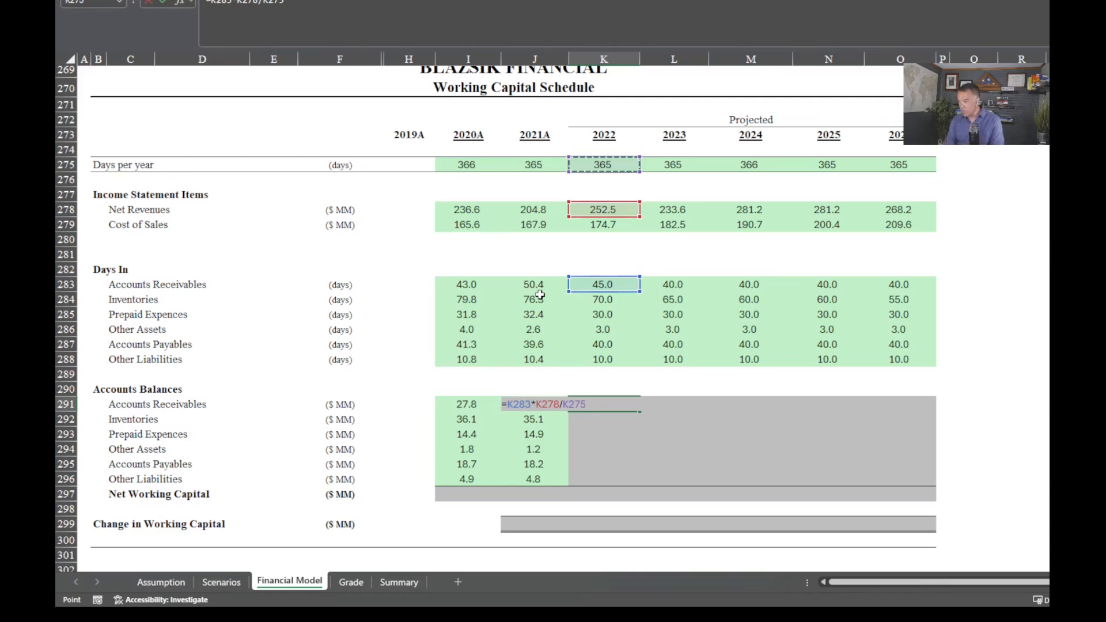
key("Return")
Fill the 2022 Accounts Receivables balance formula across to 2026.
key("Up")
key("shift+Right")
key("shift+Right")
key("shift+Right")
key("shift+Right")
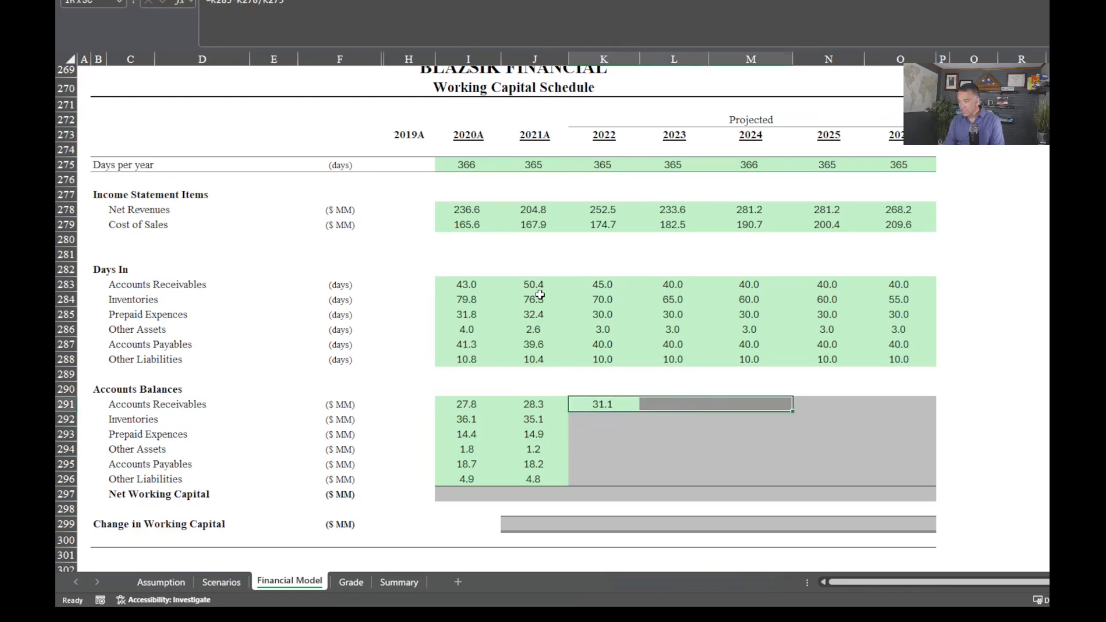
key("ctrl+r")
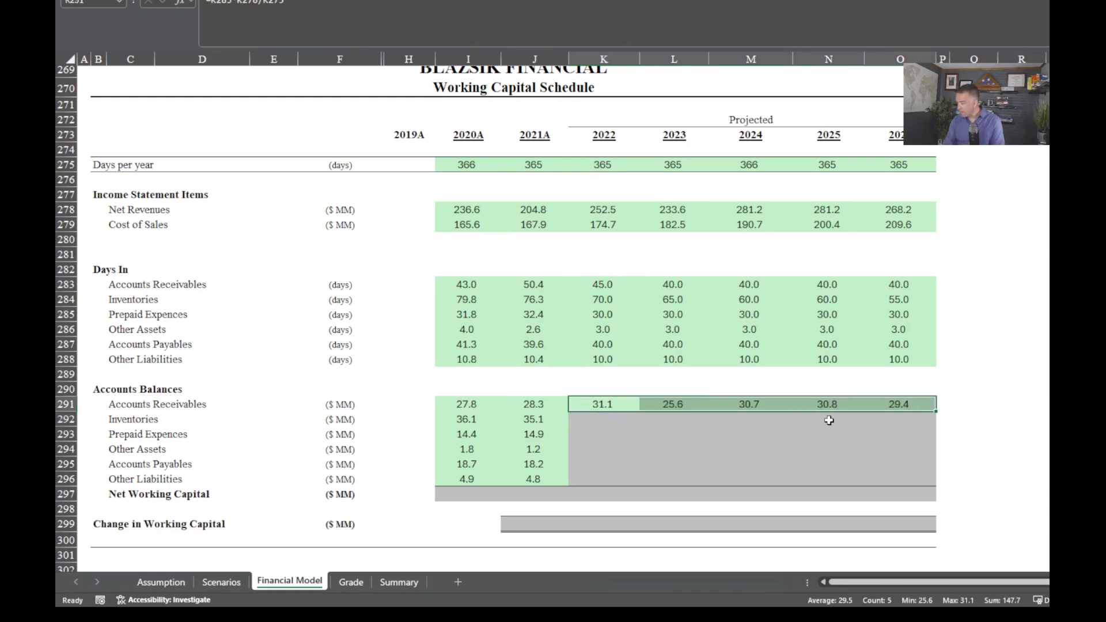
Calculate the 2022 Inventories balance with row-locked Cost of Sales and days per year references, using =K284*K$279/K$275.
left_click(597, 423)
left_click_drag(119, 417, 128, 479)
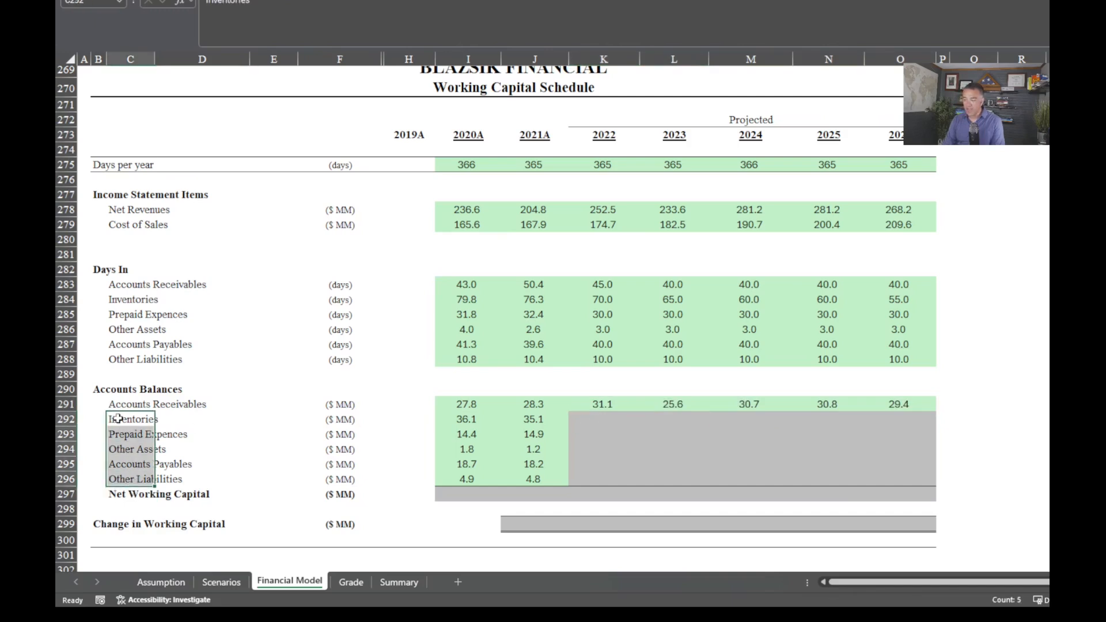
left_click(600, 228)
left_click(610, 422)
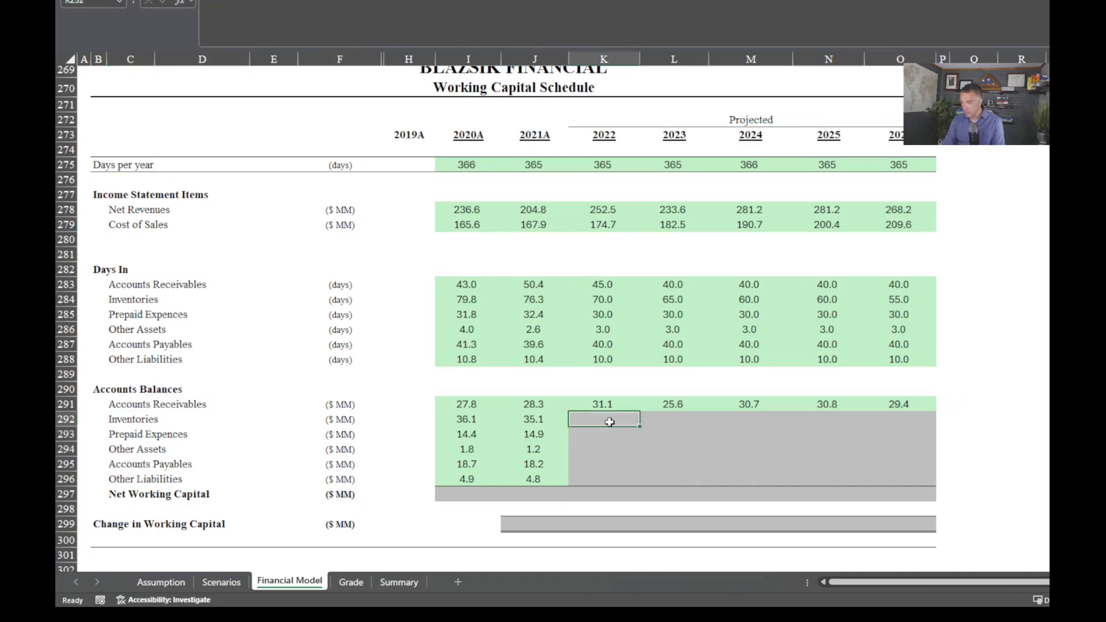
type("=")
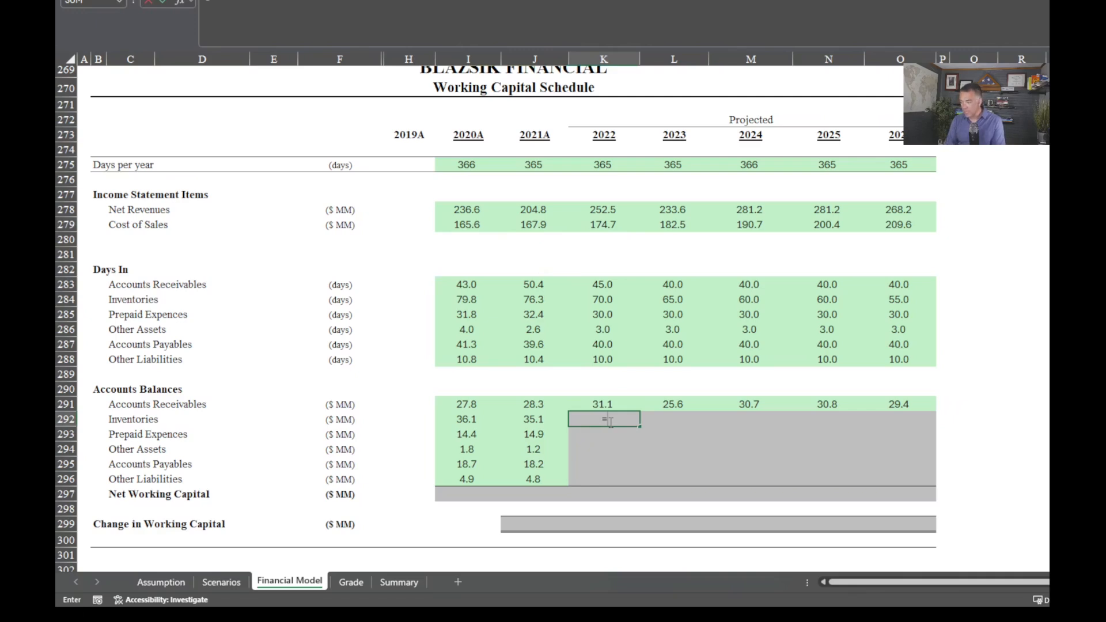
key("Up")
key("Up")
key("Up")
key("Up")
key("Up")
key("Up")
key("Up")
key("Up")
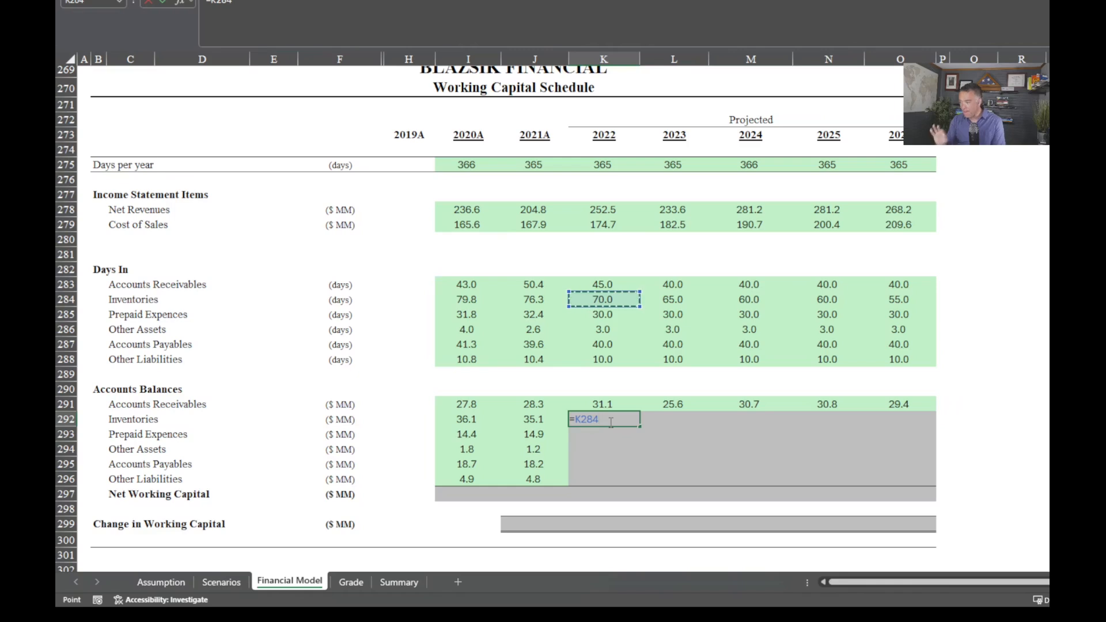
type("*")
key("Up")
key("Up")
key("Up")
key("Up")
key("Up")
key("Up")
key("Up")
key("Up")
key("Up")
key("Up")
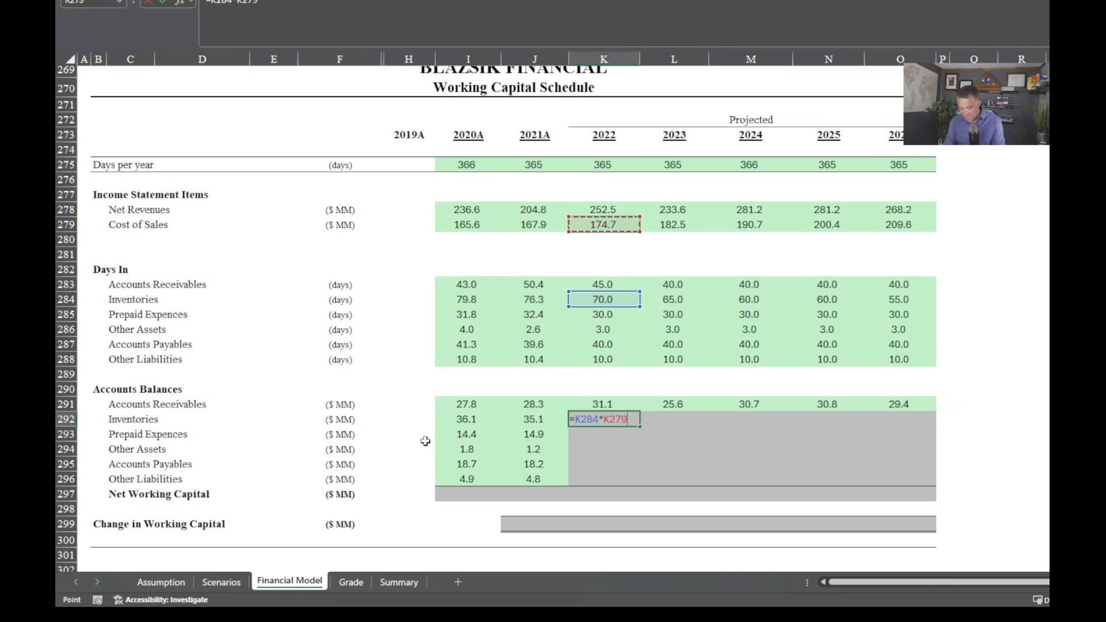
key("F4")
key("F4")
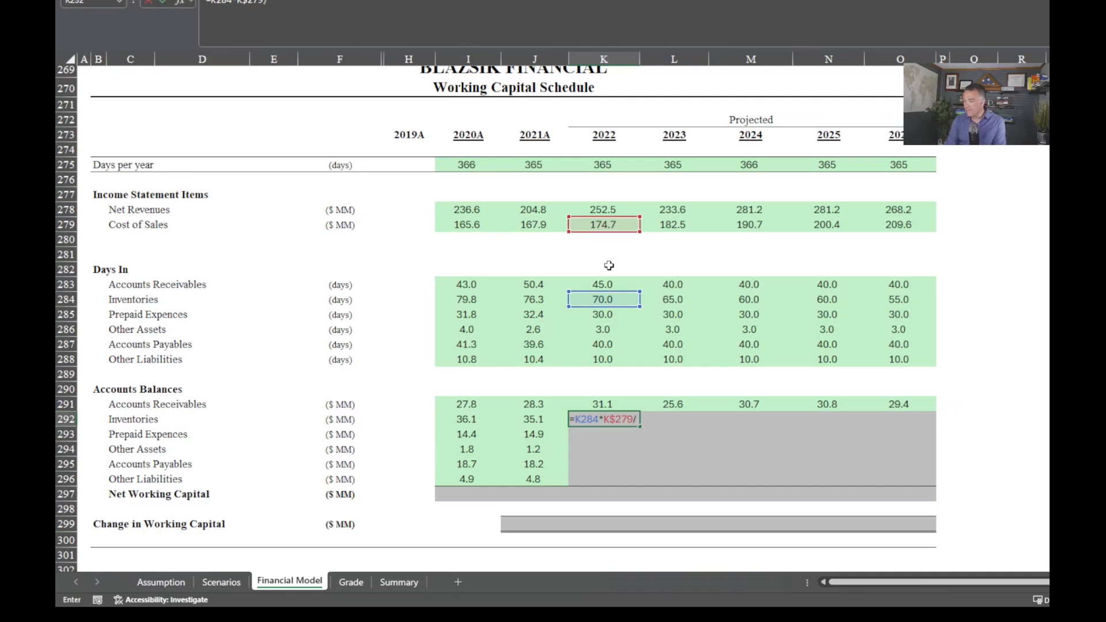
left_click(603, 166)
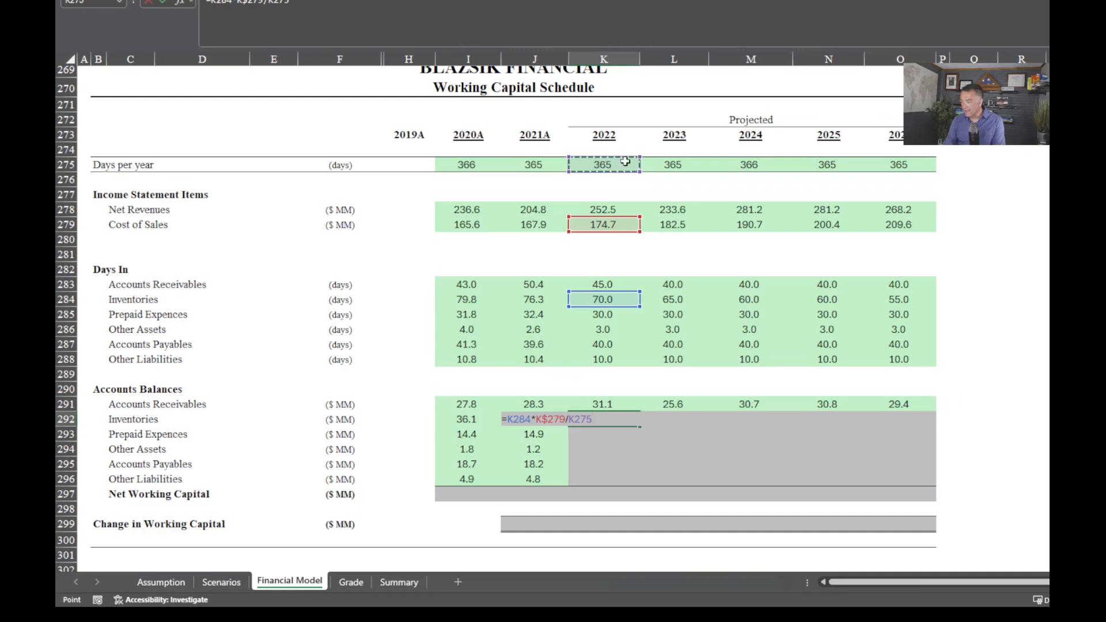
key("F4")
key("F4")
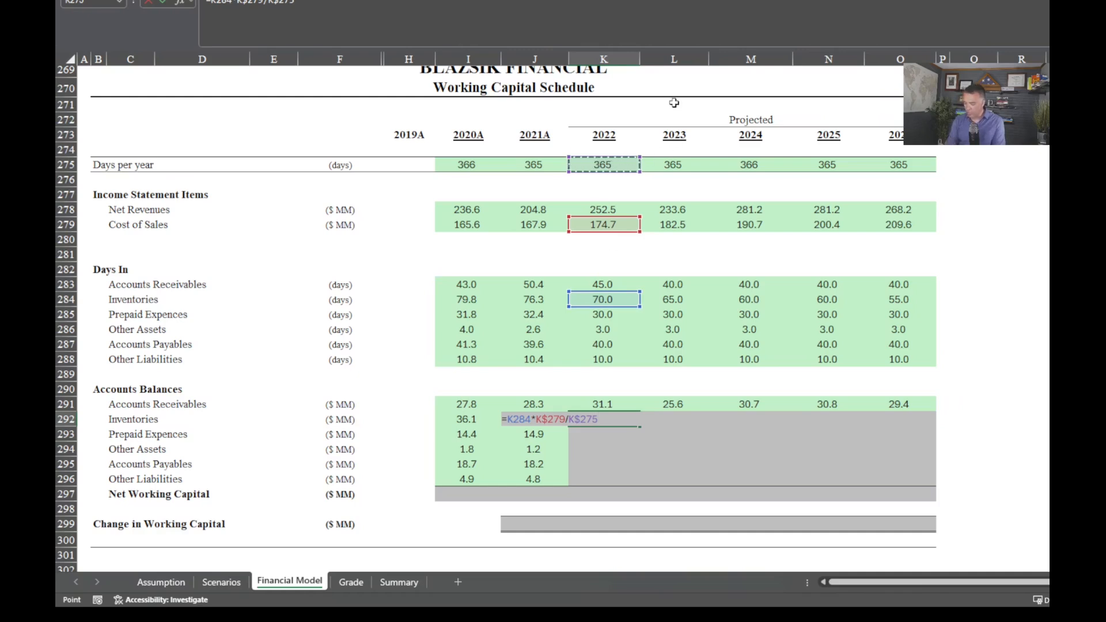
key("ctrl+Return")
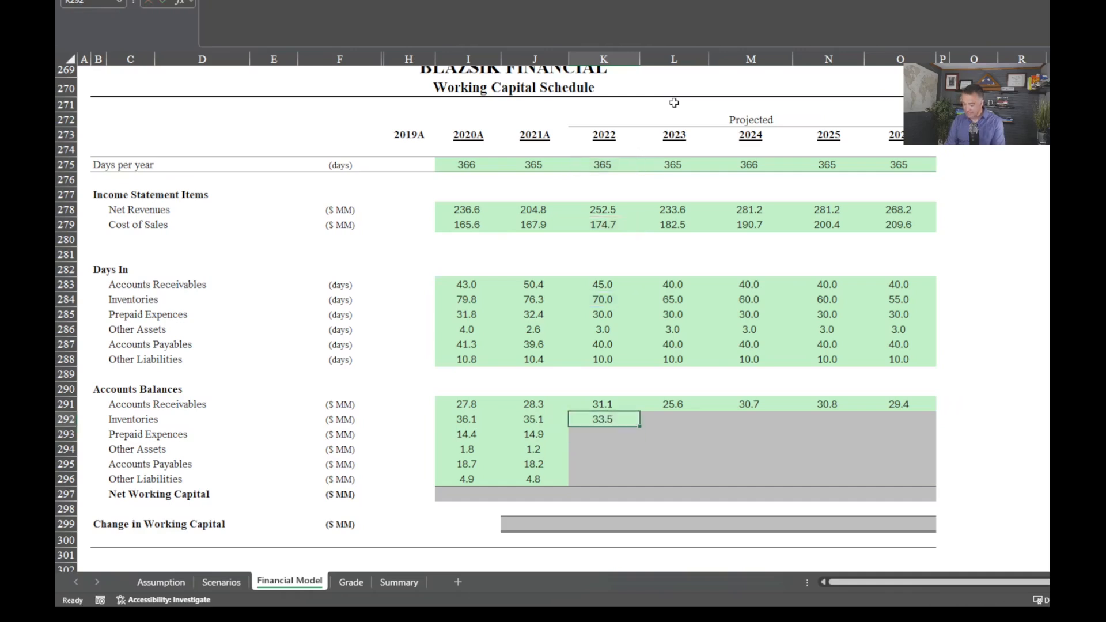
Fill the 2022 Inventories balance formula across to 2026 and down through Other Liabilities.
key("shift+Right")
key("shift+Right")
key("shift+Right")
key("shift+Right")
key("shift+Down")
key("shift+Down")
key("shift+Down")
key("shift+Down")
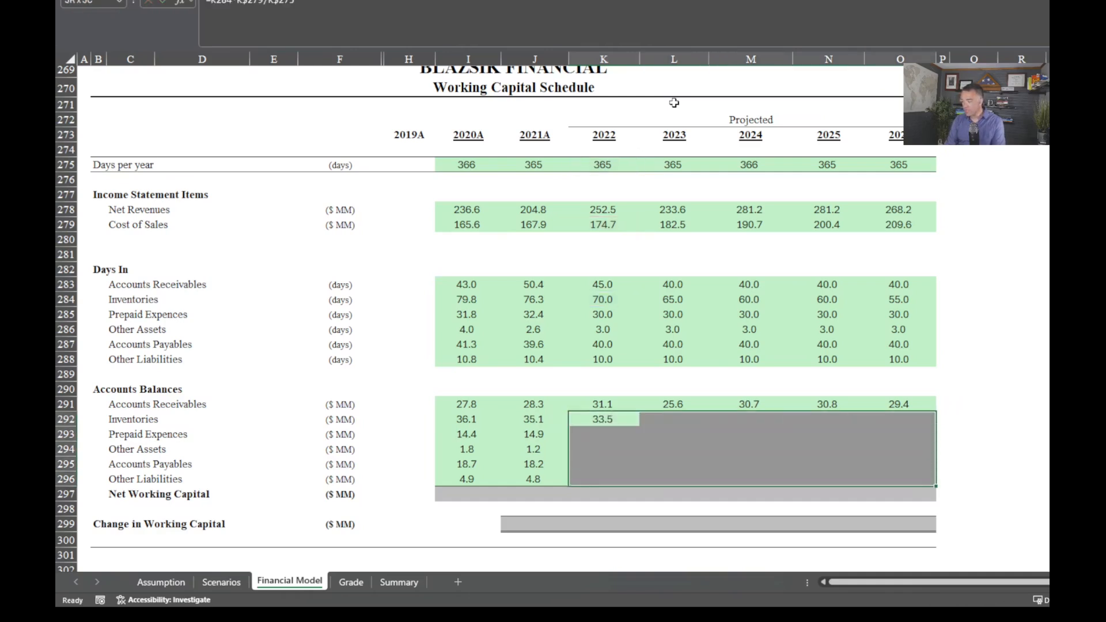
key("ctrl+r")
key("ctrl+d")
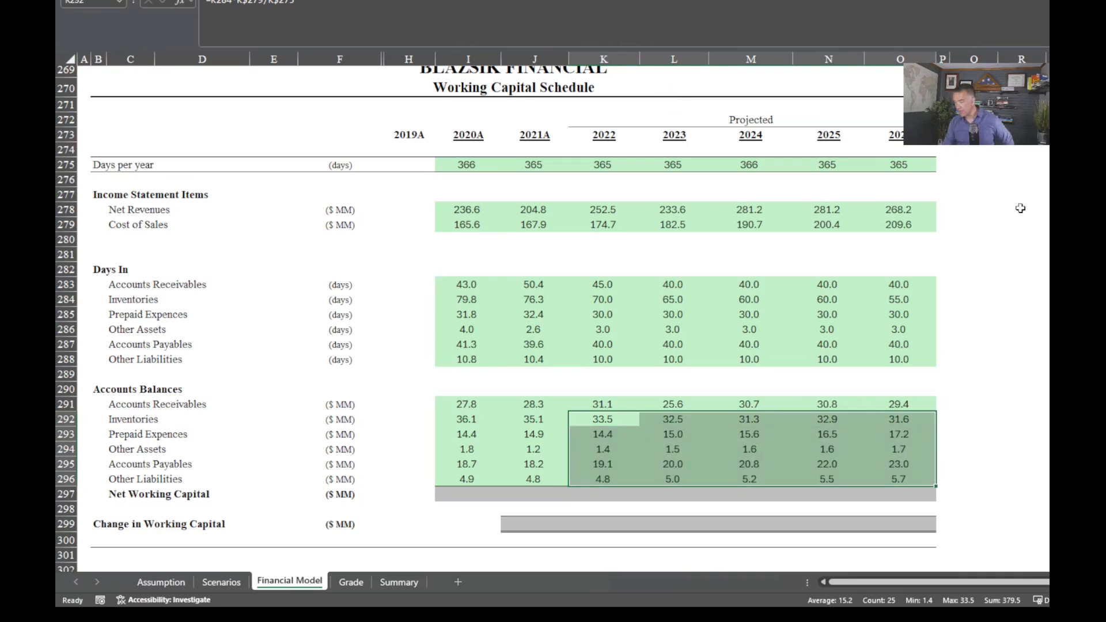
left_click(1039, 358)
scroll(975, 388, "up", 1)
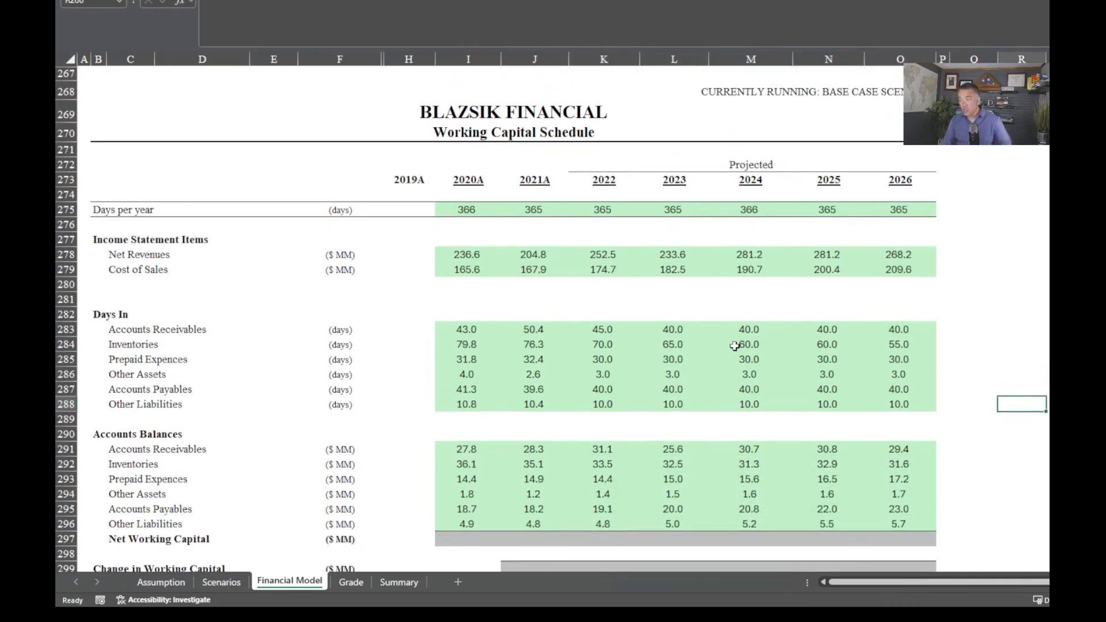
Calculate 2020 Net Working Capital as current asset balances minus current liability balances, using =SUM(I291:I294)-SUM(I295:I296).
scroll(735, 346, "down", 4)
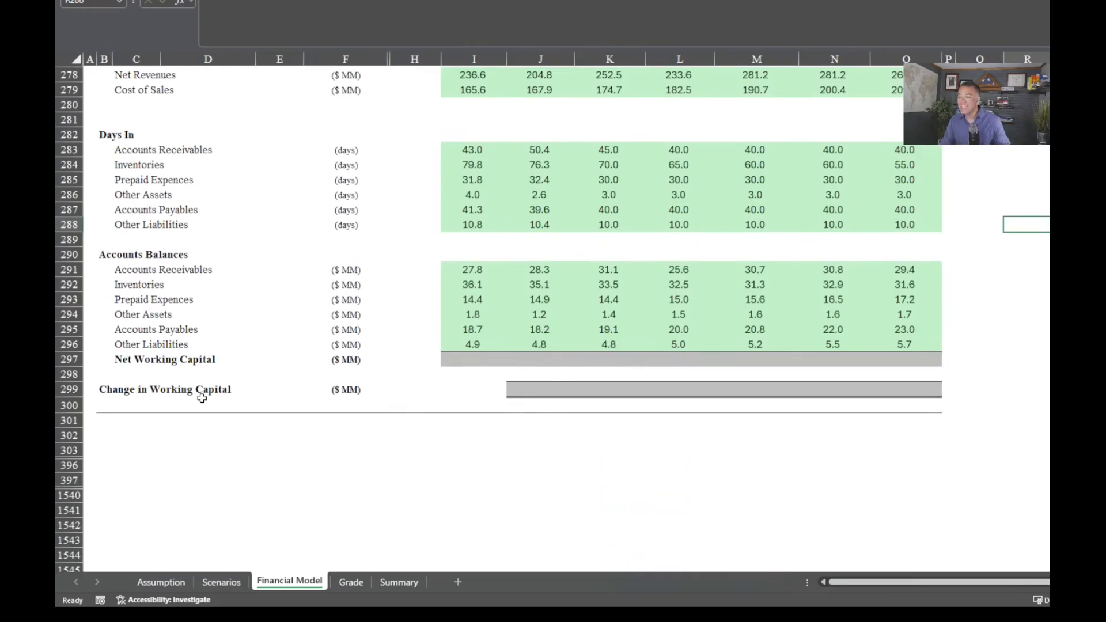
left_click(463, 355)
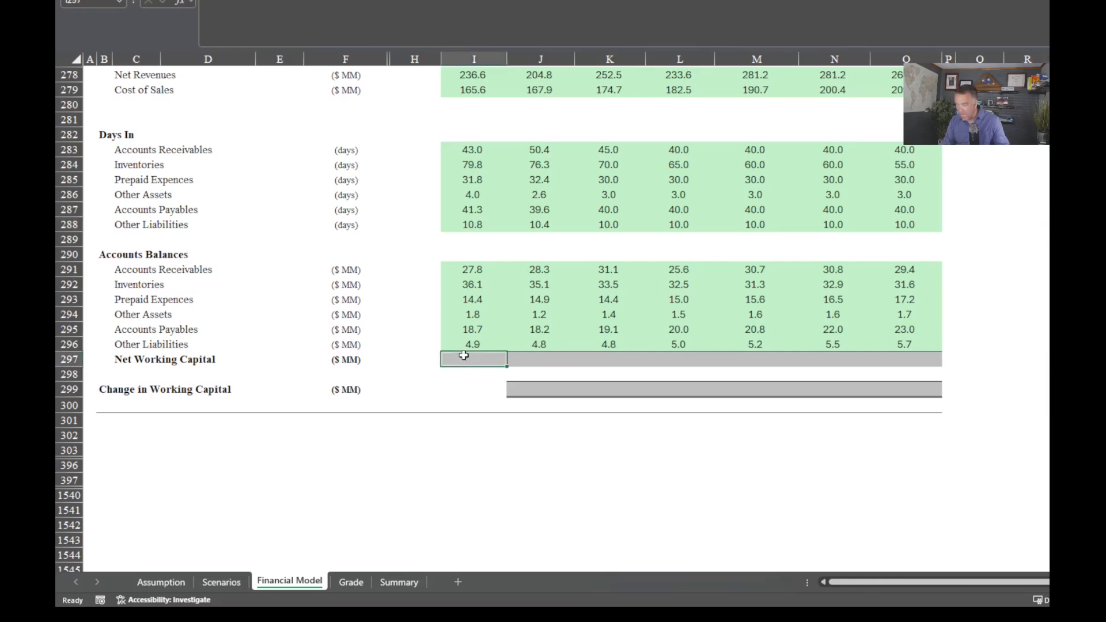
type("=SUM(")
left_click_drag(472, 270, 474, 311)
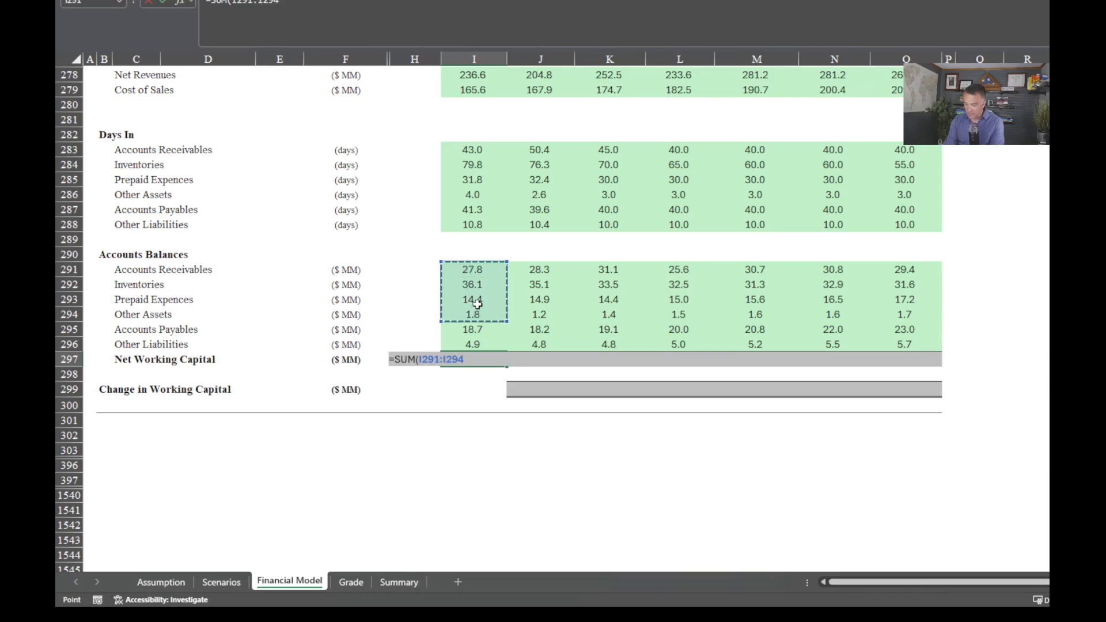
type(")-sum(")
left_click_drag(483, 331, 483, 346)
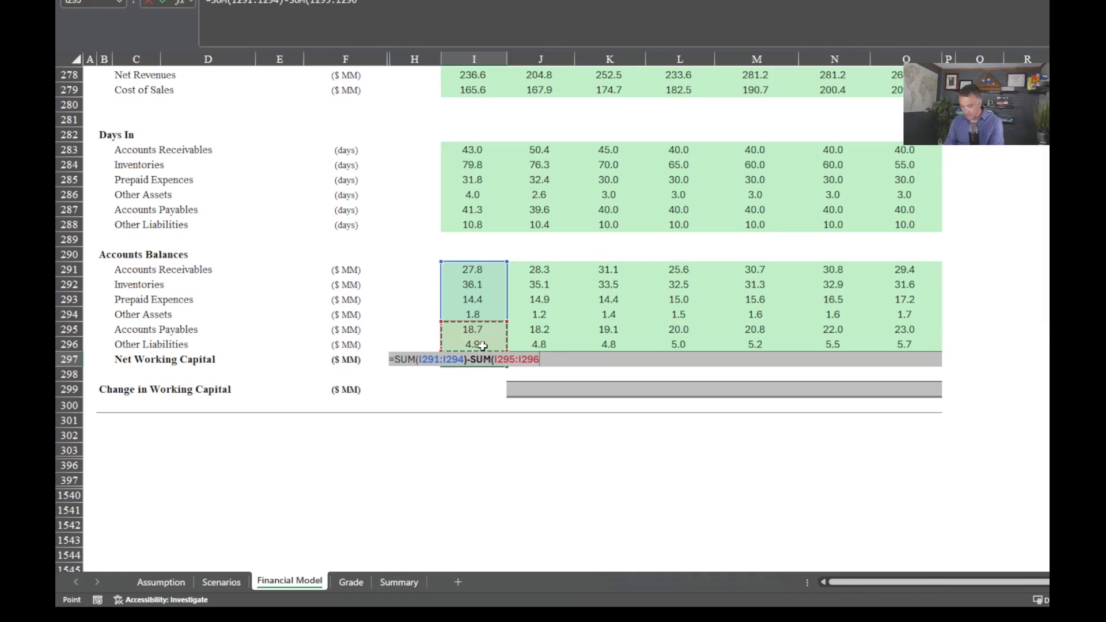
type(")")
key("Return")
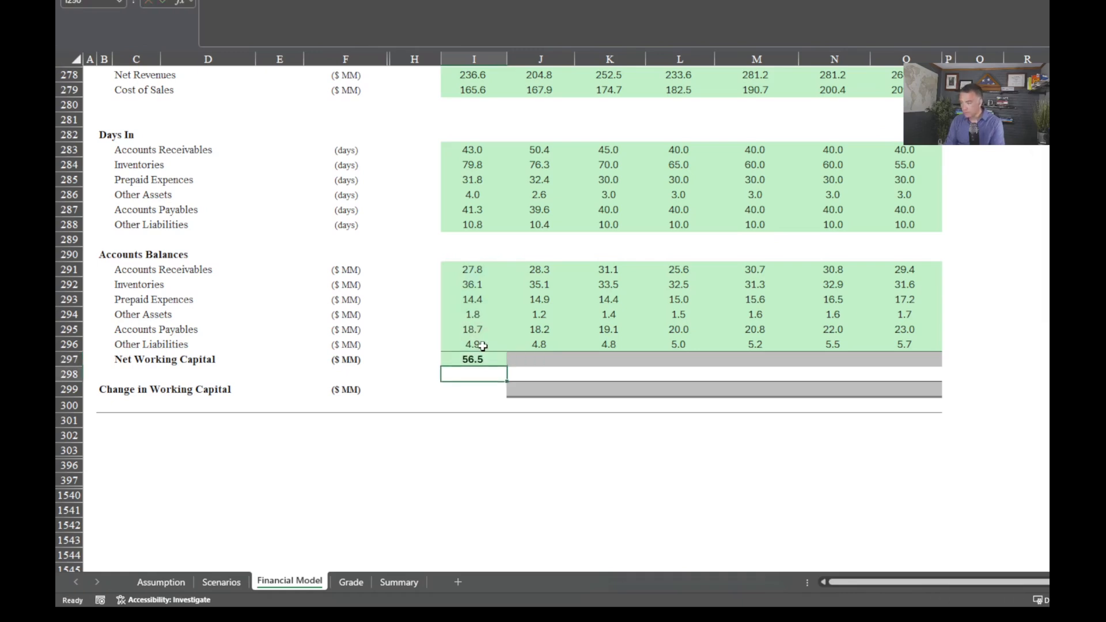
Fill the 2020 Net Working Capital formula across to 2026.
key("Up")
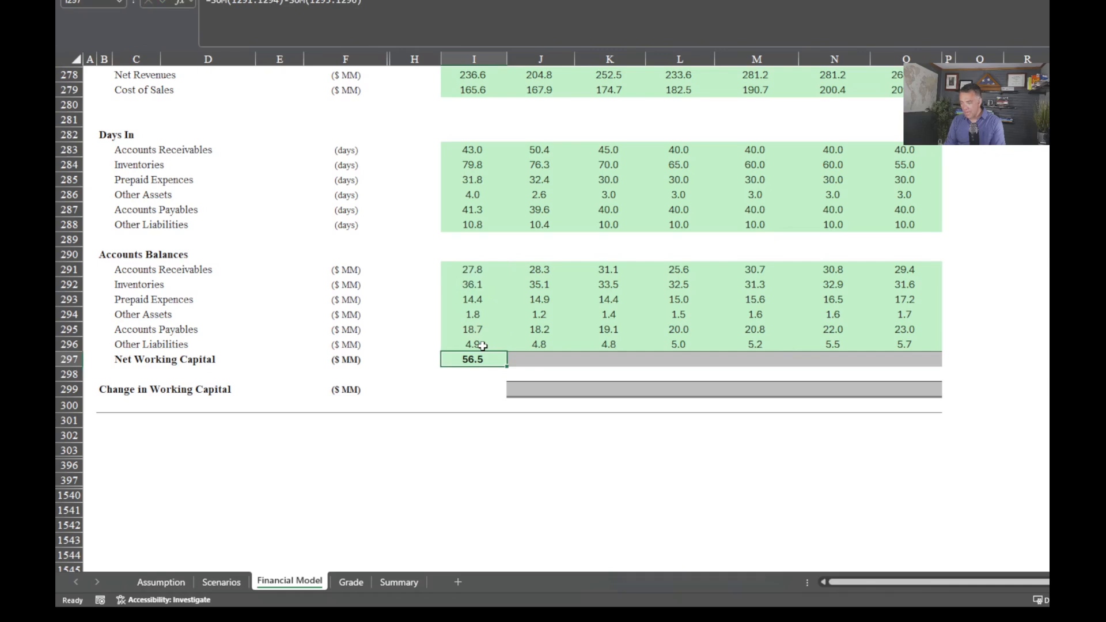
key("shift+Right")
key("shift+Right")
key("shift+Right")
key("shift+Right")
key("shift+Right")
key("shift+Right")
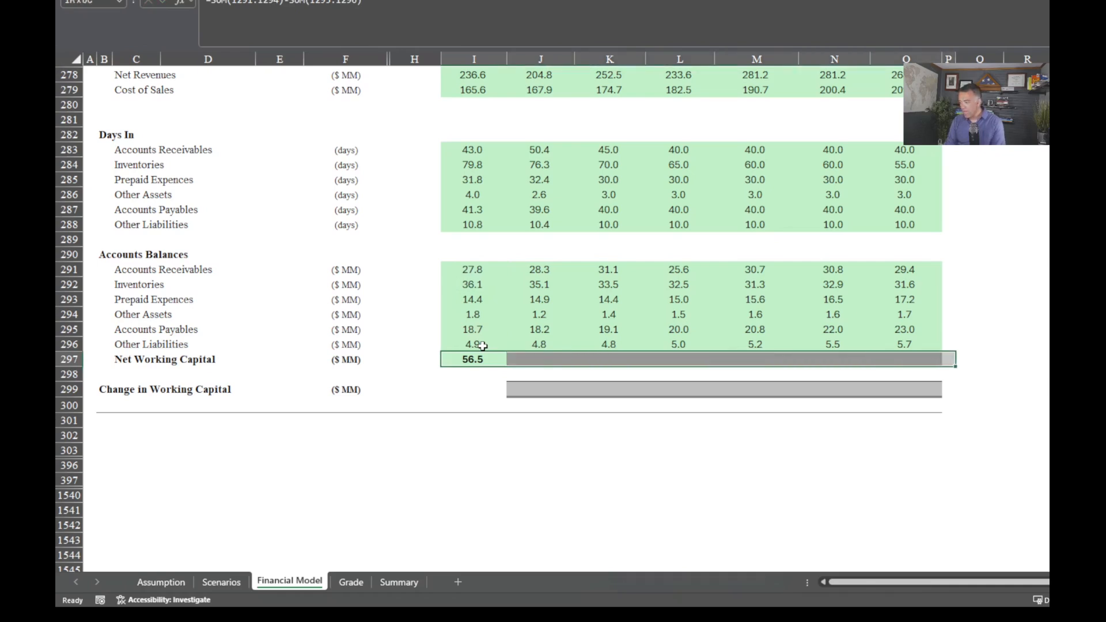
key("ctrl+r")
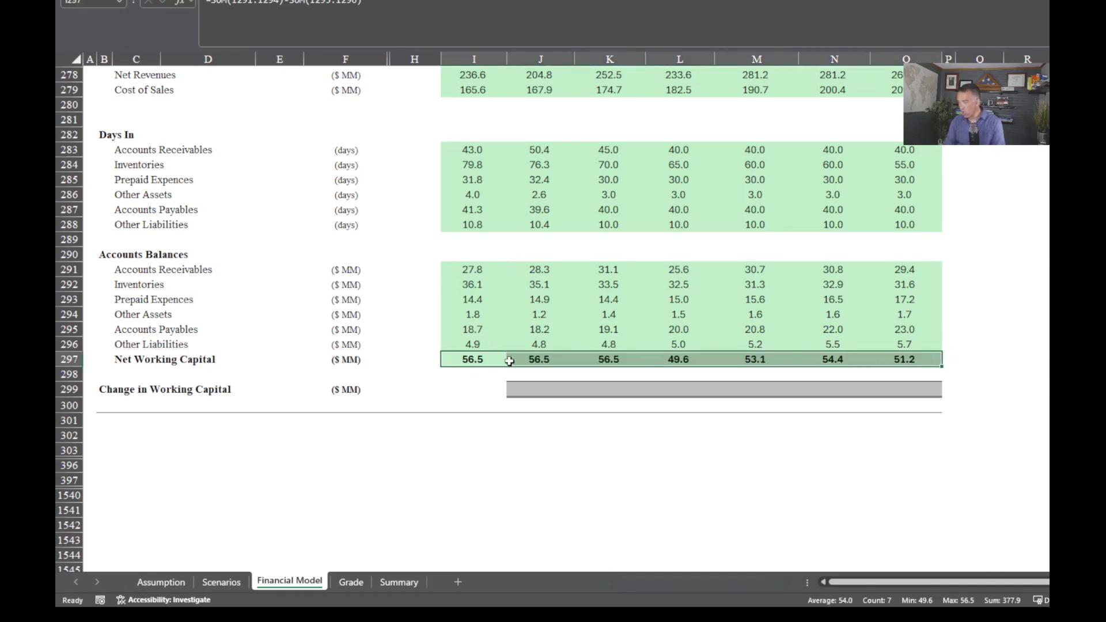
Compare Net Working Capital between 2020 and 2021 and between 2022 and 2023, and review the 2022 current asset balances behind it.
scroll(573, 469, "up", 1)
scroll(573, 470, "up", 1)
scroll(573, 469, "up", 1)
scroll(555, 485, "down", 1)
left_click(546, 481)
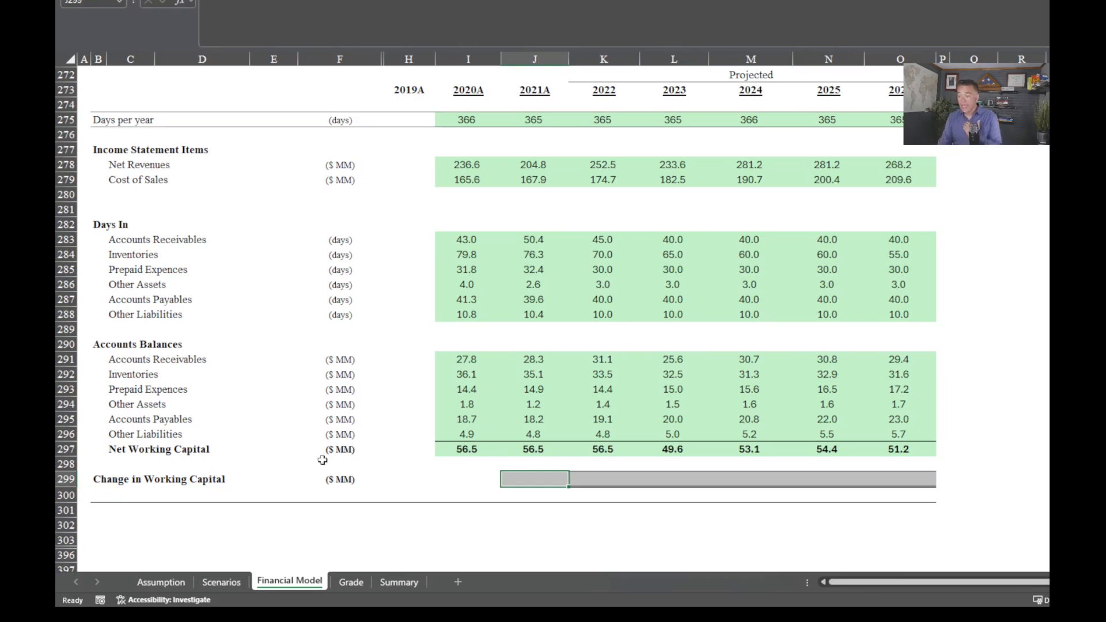
left_click(455, 452)
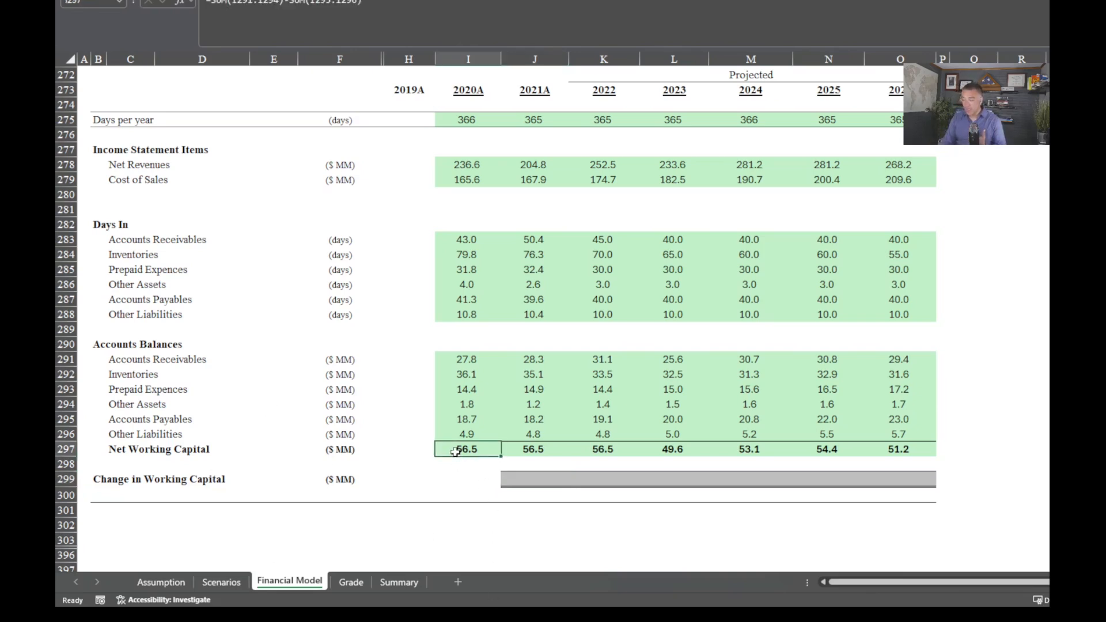
left_click(133, 451)
left_click_drag(133, 451, 206, 455)
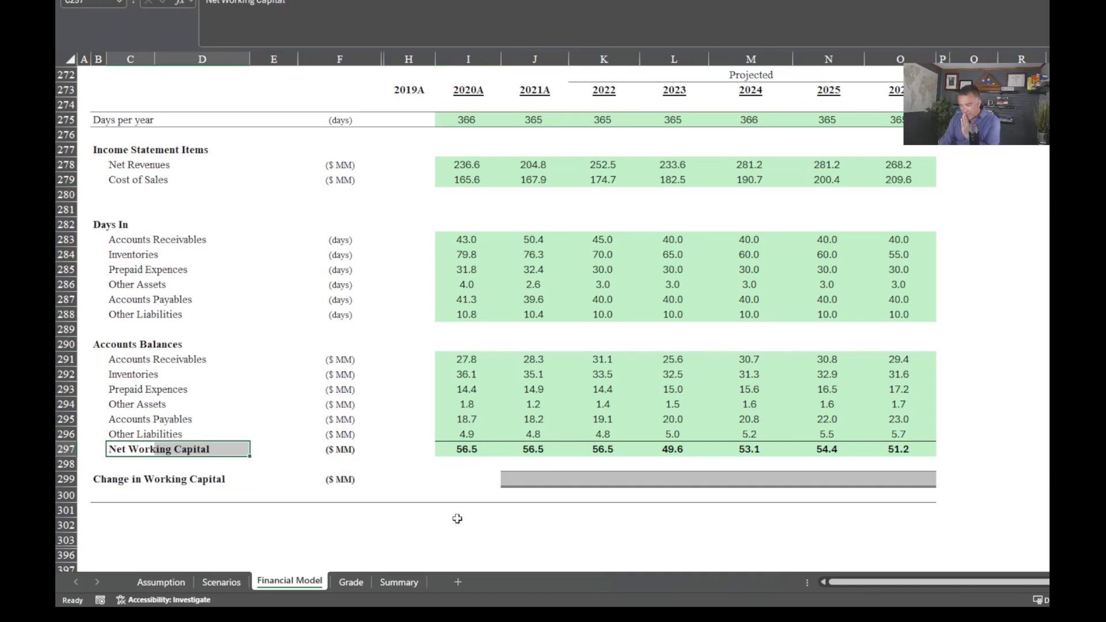
left_click_drag(469, 448, 532, 449)
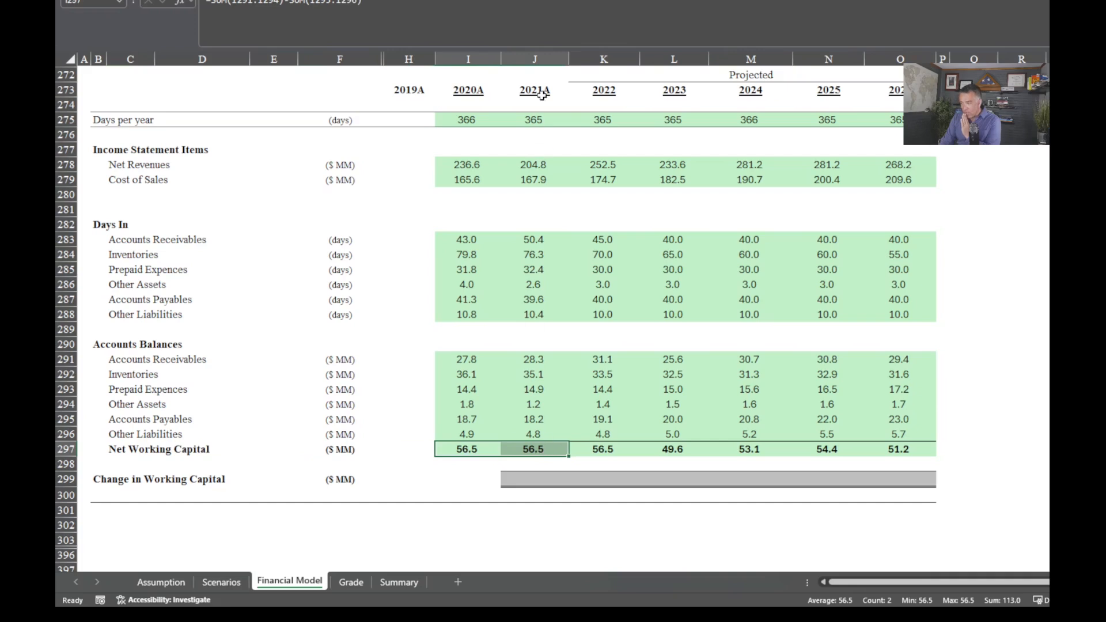
left_click(608, 454)
left_click_drag(608, 453, 672, 462)
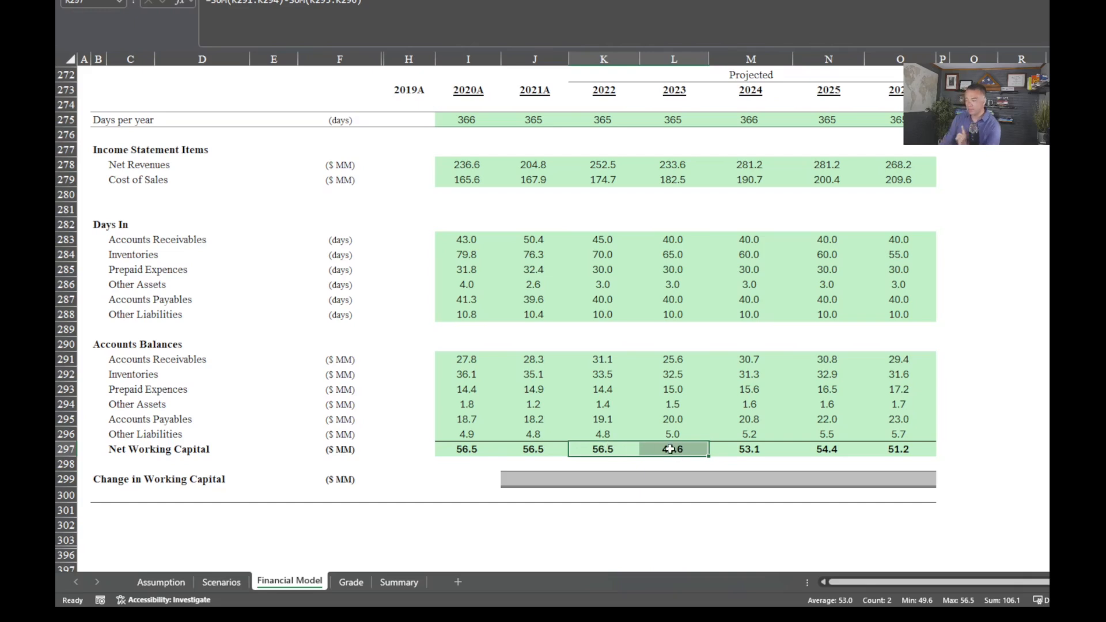
left_click_drag(608, 353, 609, 405)
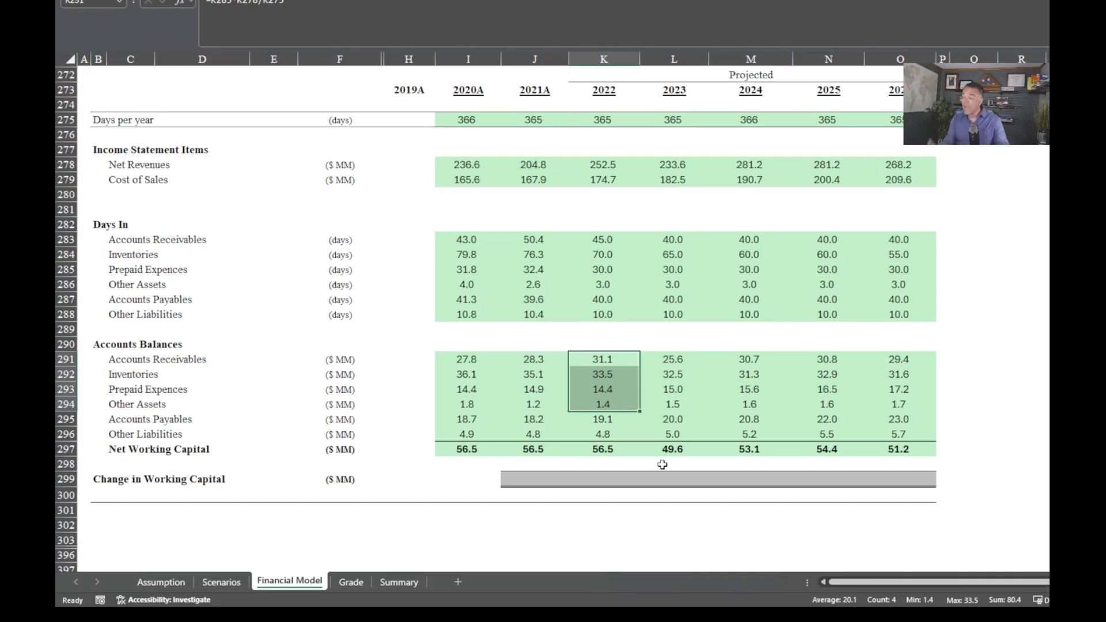
Calculate the 2021 Change in Working Capital as prior-year minus current-year Net Working Capital, using =I297-J297, and fill it across to 2026.
left_click(534, 473)
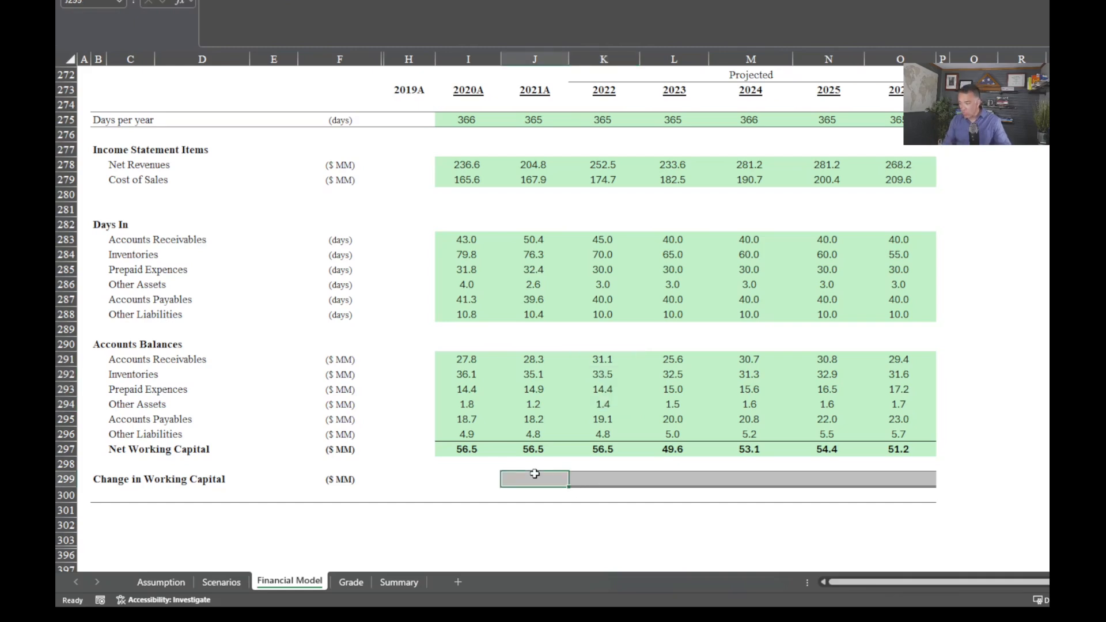
type("=")
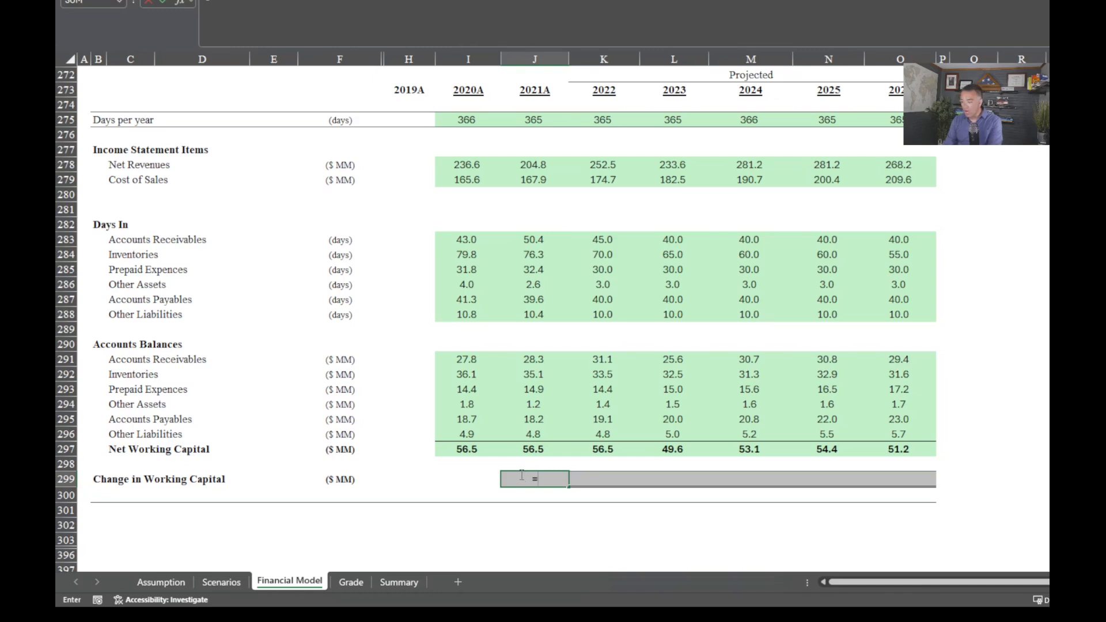
left_click(460, 449)
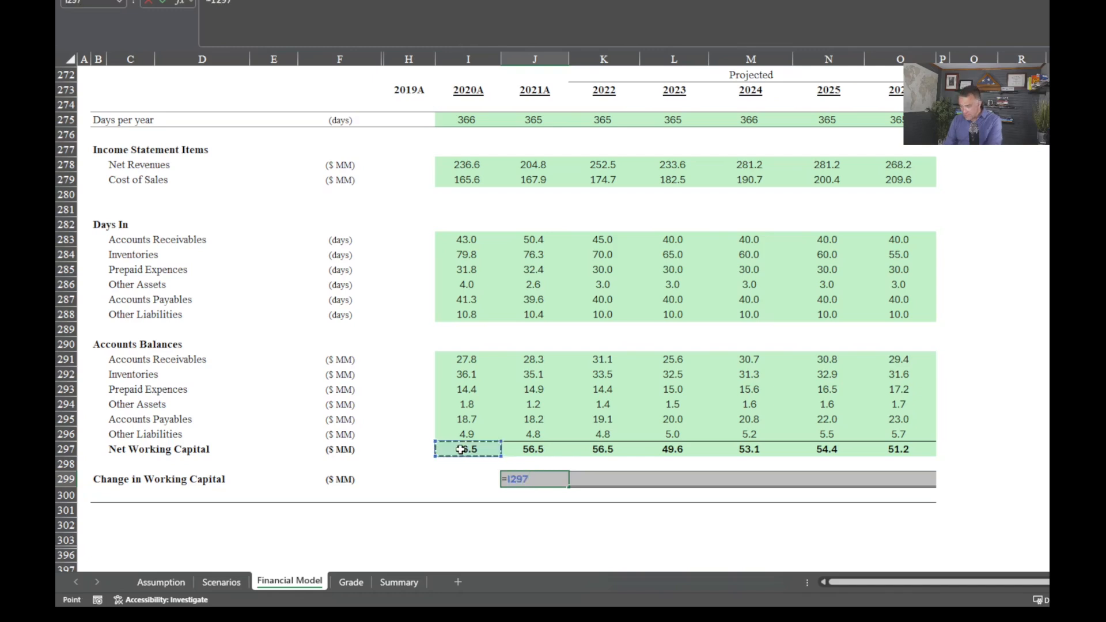
type("-")
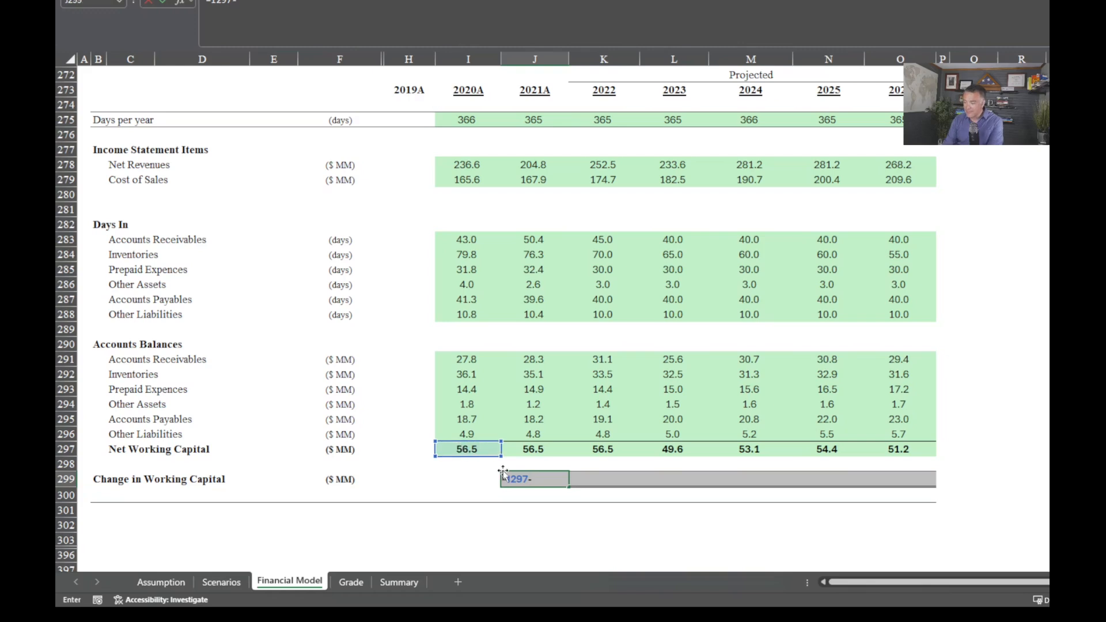
left_click(540, 453)
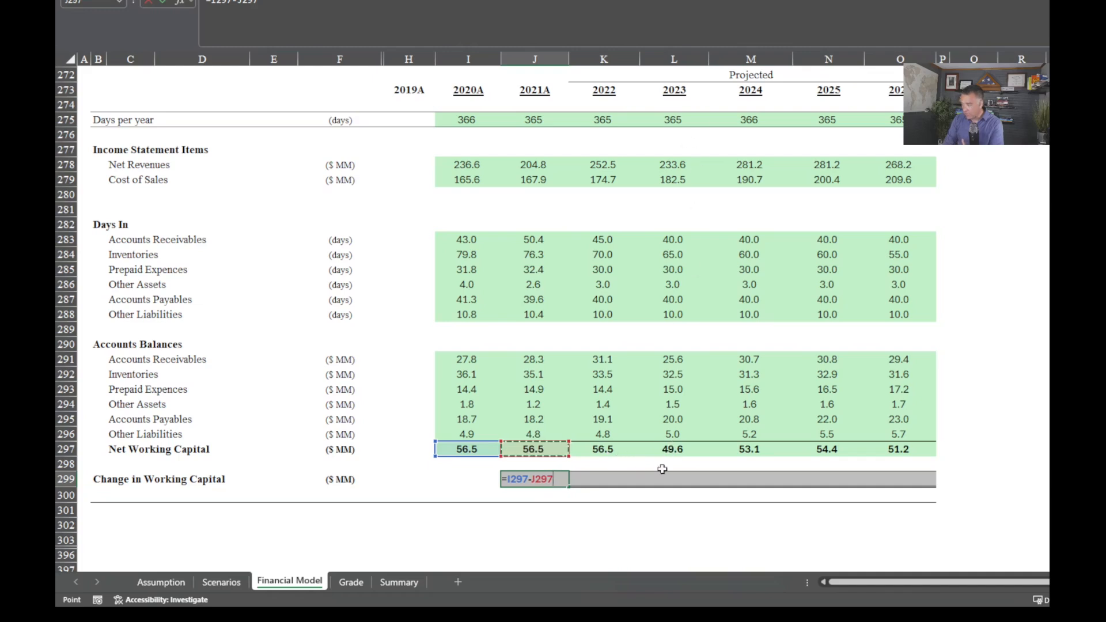
key("ctrl+Return")
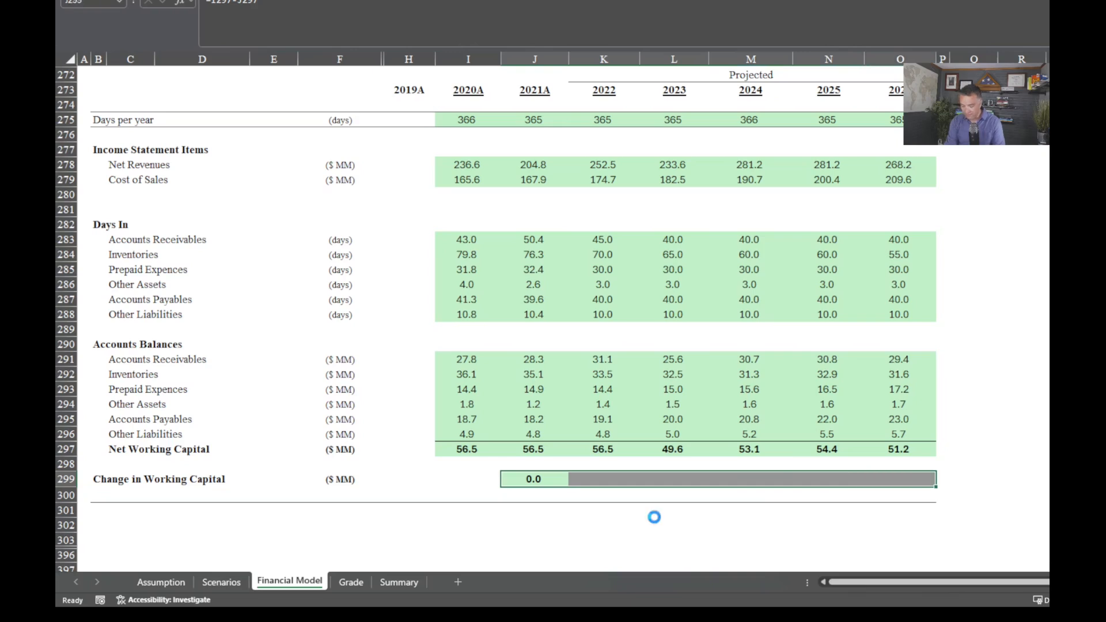
key("ctrl+r")
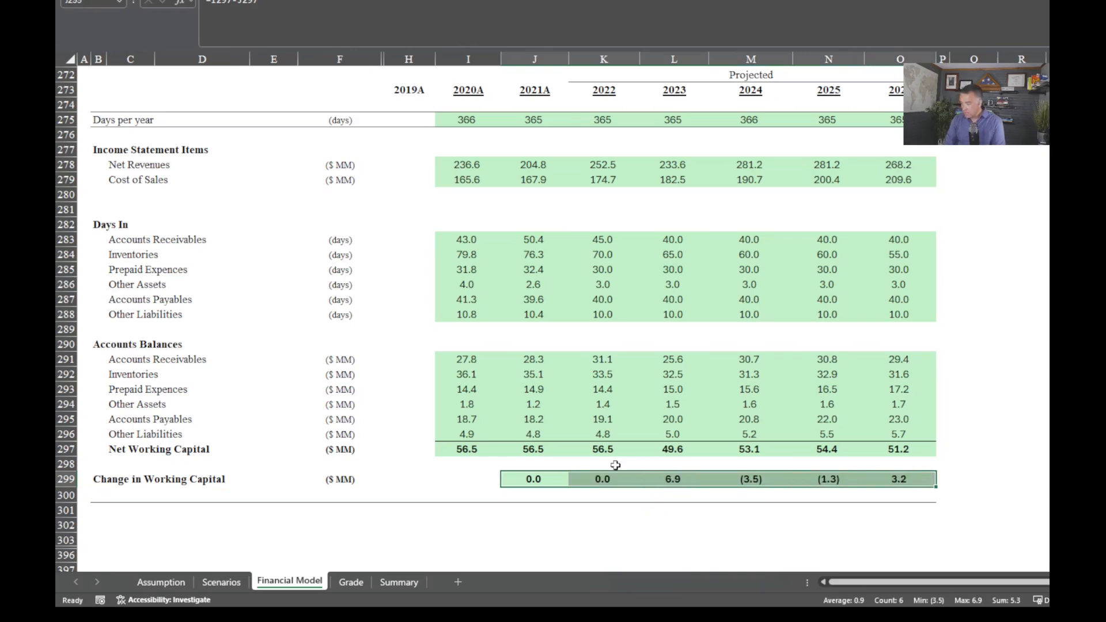
Check the 2023 Change in Working Capital against the 2022 and 2023 Net Working Capital balances.
left_click(605, 450)
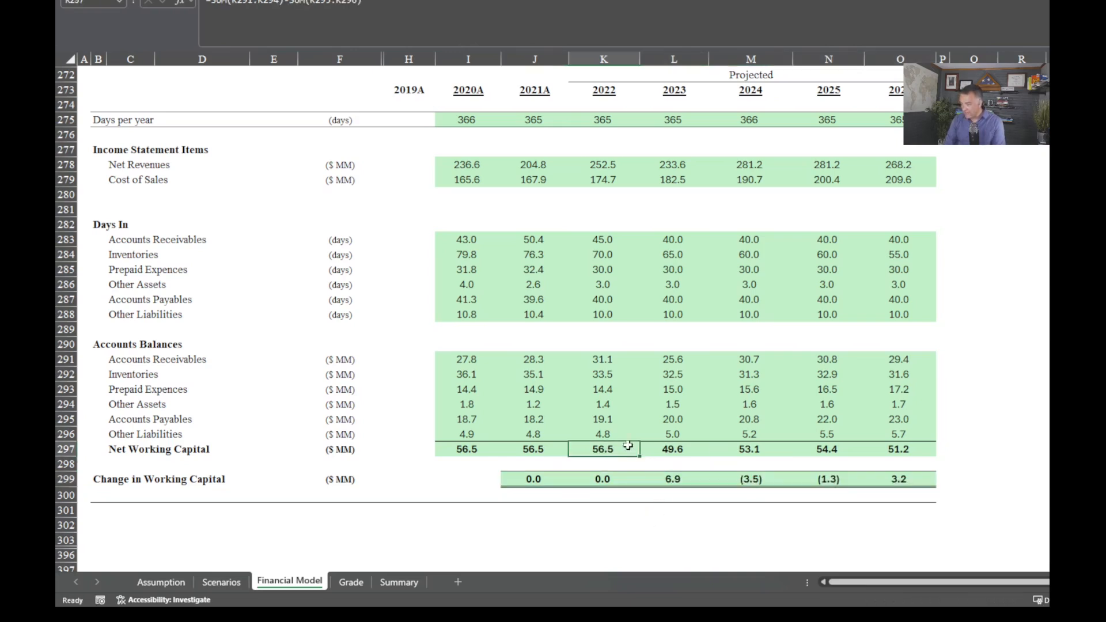
left_click(668, 451)
left_click(672, 479)
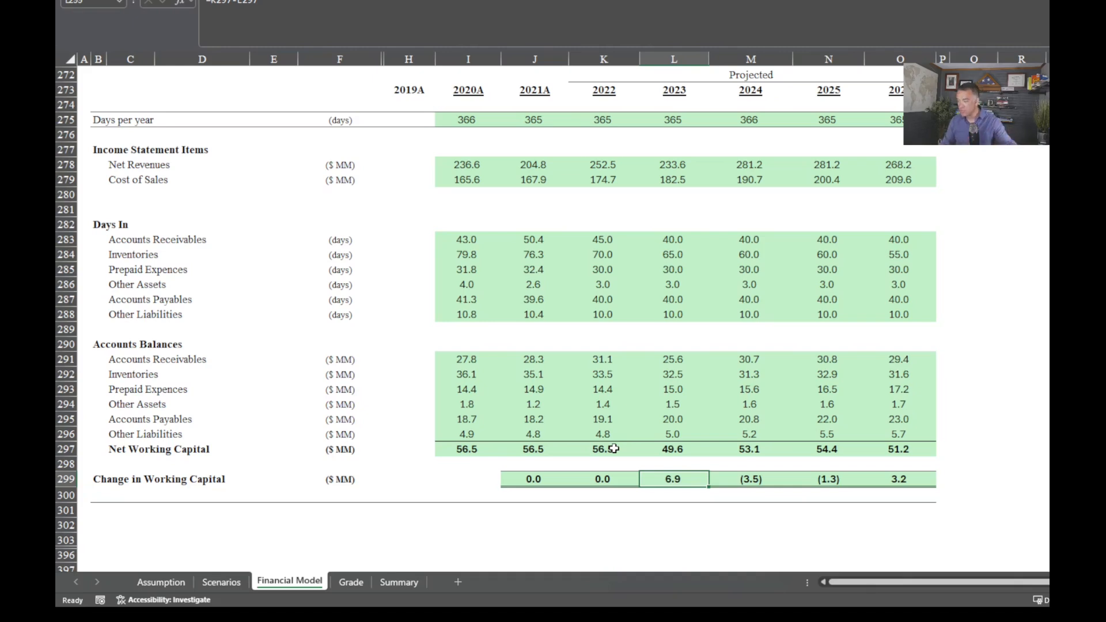
scroll(775, 499, "up", 2)
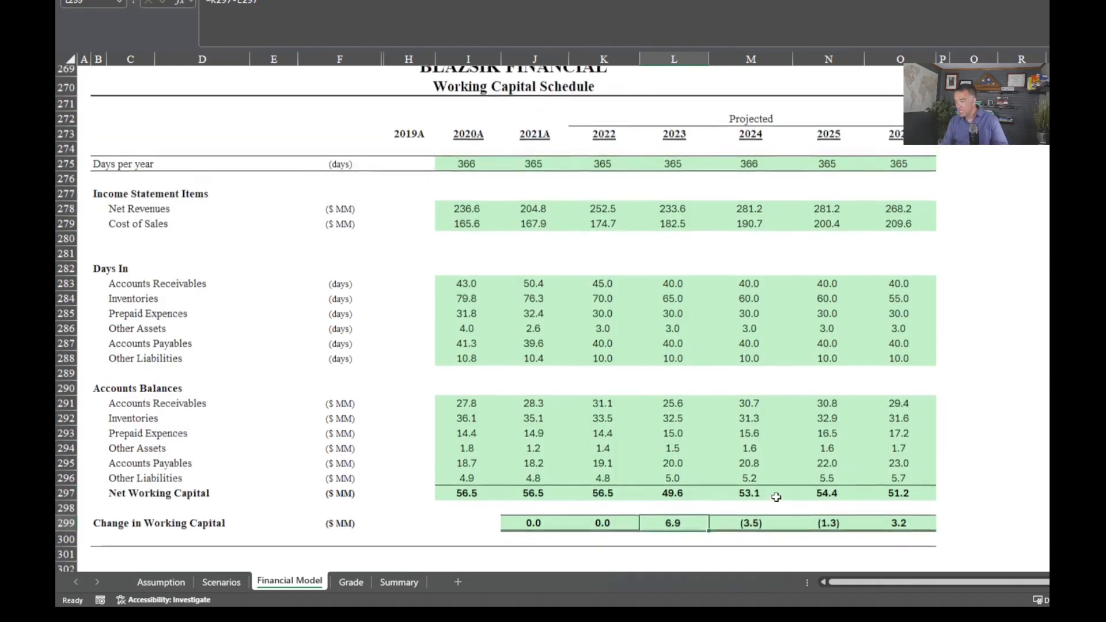
scroll(769, 495, "down", 1)
scroll(705, 435, "up", 2)
scroll(706, 435, "down", 2)
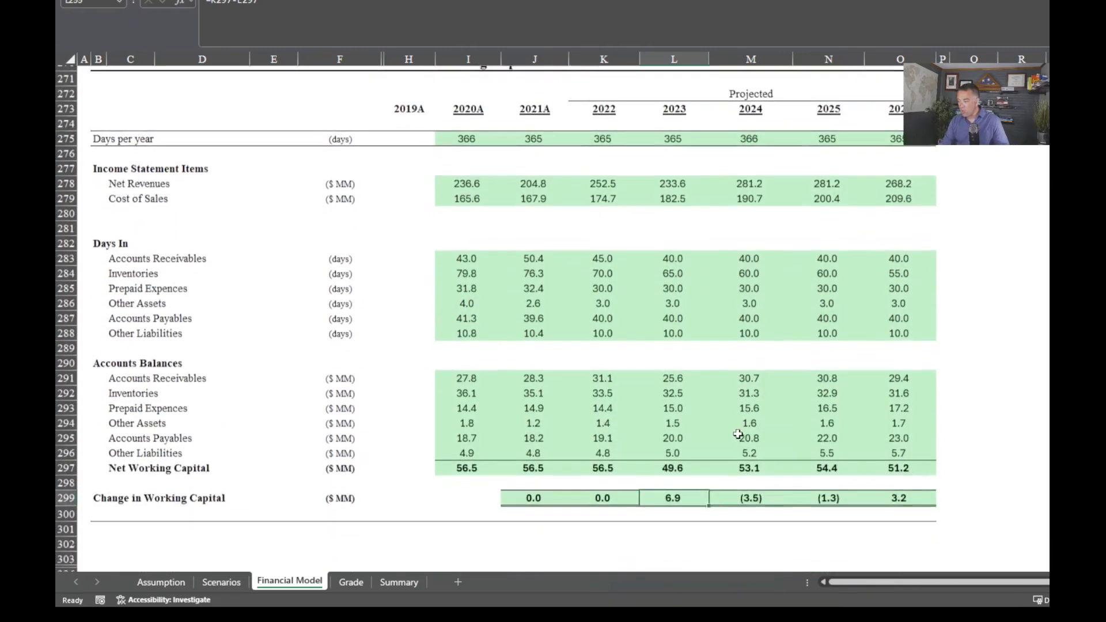
Link the balance sheet's 2022 Accounts Receivable to the 2022 receivables balance in the Working Capital Schedule, using =K291.
left_click(454, 495)
scroll(455, 495, "up", 10)
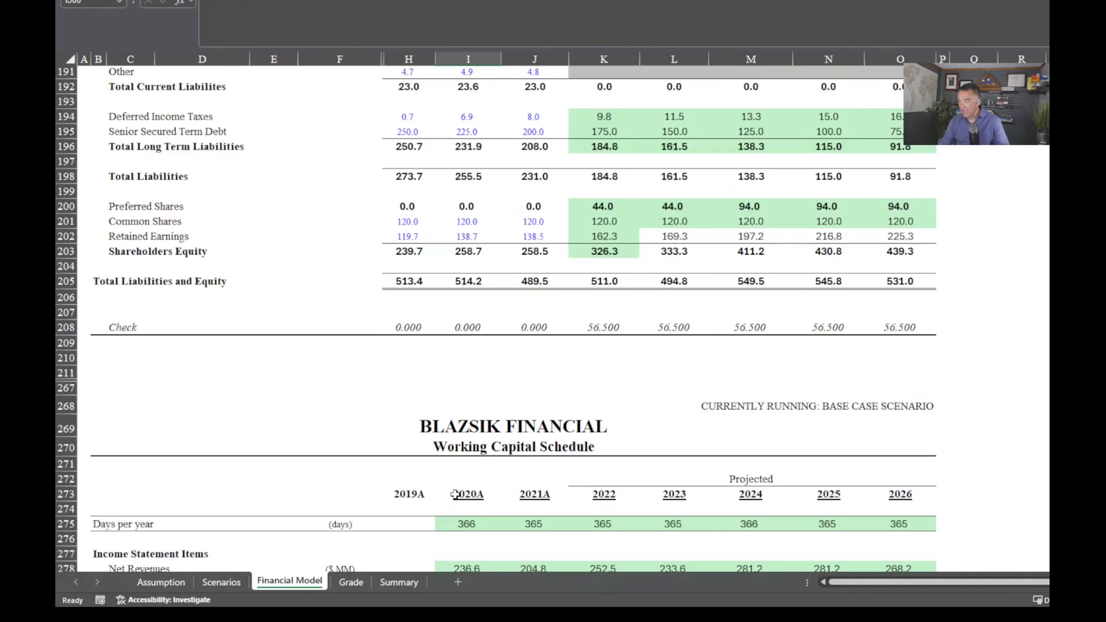
scroll(455, 494, "up", 2)
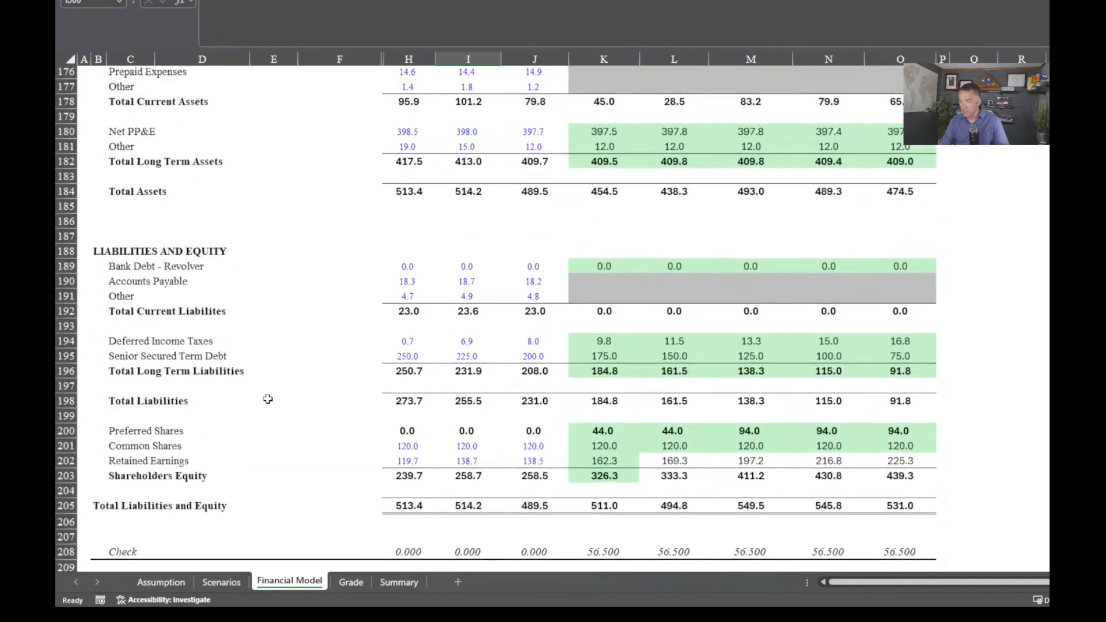
scroll(273, 403, "up", 4)
scroll(277, 408, "down", 4)
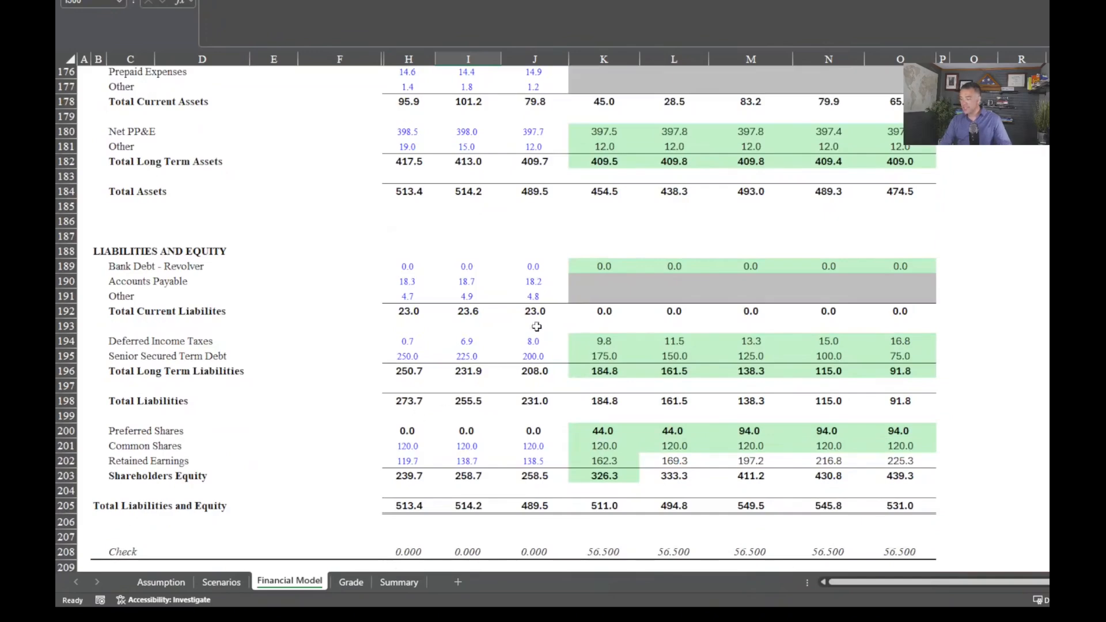
scroll(576, 291, "up", 2)
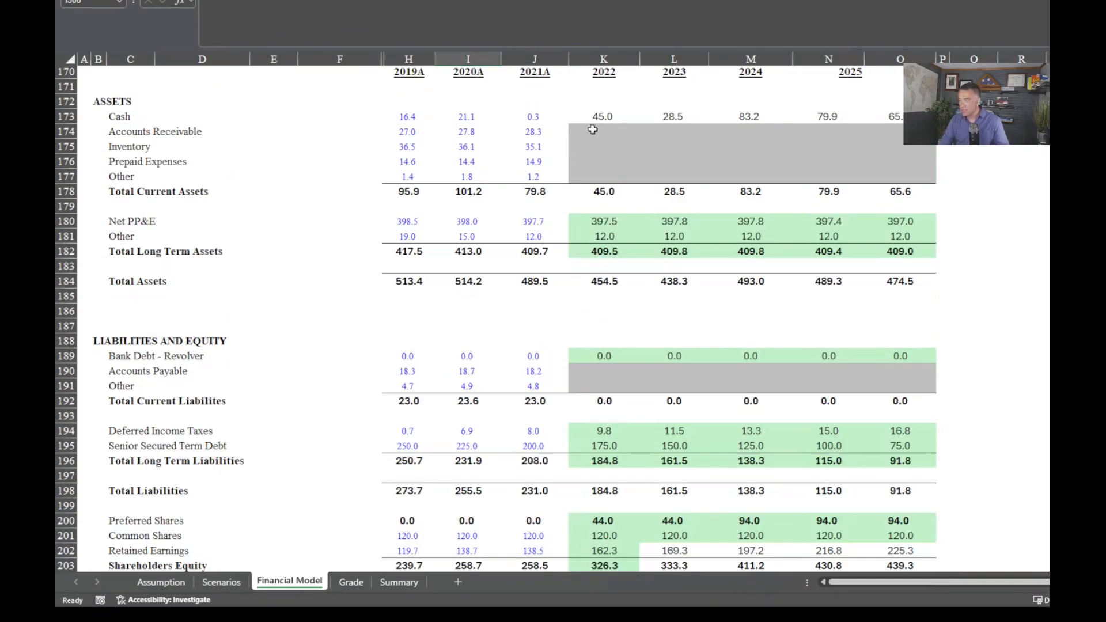
left_click(593, 131)
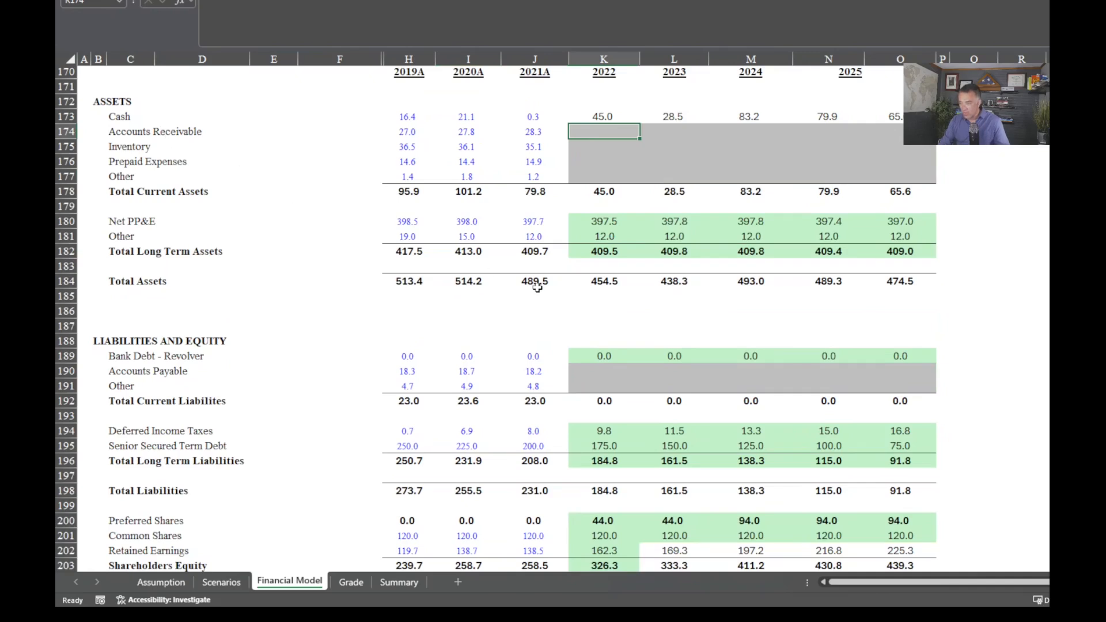
type("=")
key("Down")
key("Down")
key("Down")
key("Down")
key("Down")
key("Down")
key("Down")
key("Down")
key("Down")
key("Down")
key("Down")
key("Down")
key("Down")
key("Down")
key("Down")
key("Down")
key("Down")
key("Down")
key("Down")
key("Down")
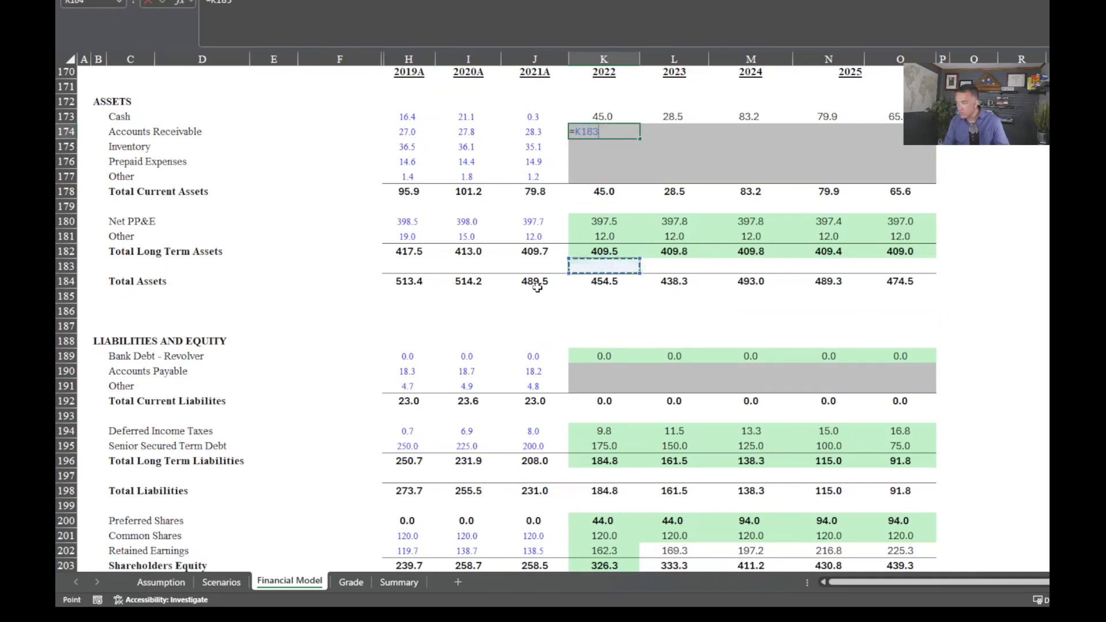
key("Down")
key("Down")
key("Down")
key("Down")
key("Down")
key("Down")
key("Down")
key("Down")
key("Down")
key("Down")
key("Down")
key("Down")
key("Down")
key("Down")
key("Down")
key("Down")
key("Down")
key("Down")
key("Down")
key("Down")
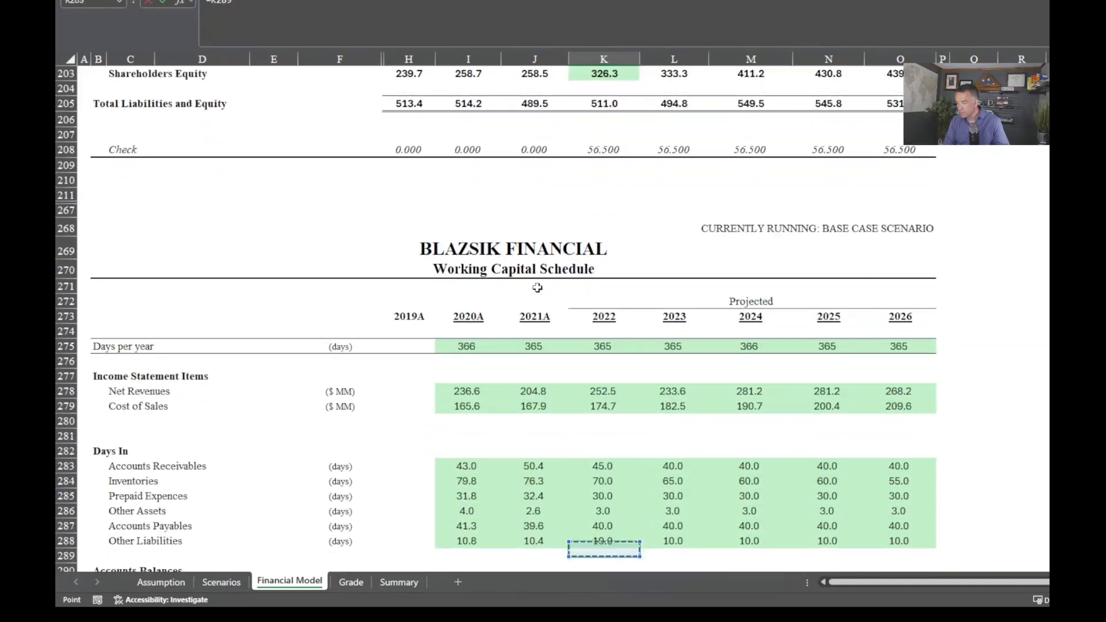
key("Down")
key("Down")
key("Down")
key("Down")
key("Down")
key("Down")
key("Down")
key("Down")
key("Down")
key("Down")
key("Up")
key("Up")
key("Up")
key("Up")
key("Up")
key("Up")
key("Up")
key("Up")
key("Up")
key("Up")
key("Up")
key("Up")
key("Up")
key("Up")
key("Up")
key("Up")
key("Up")
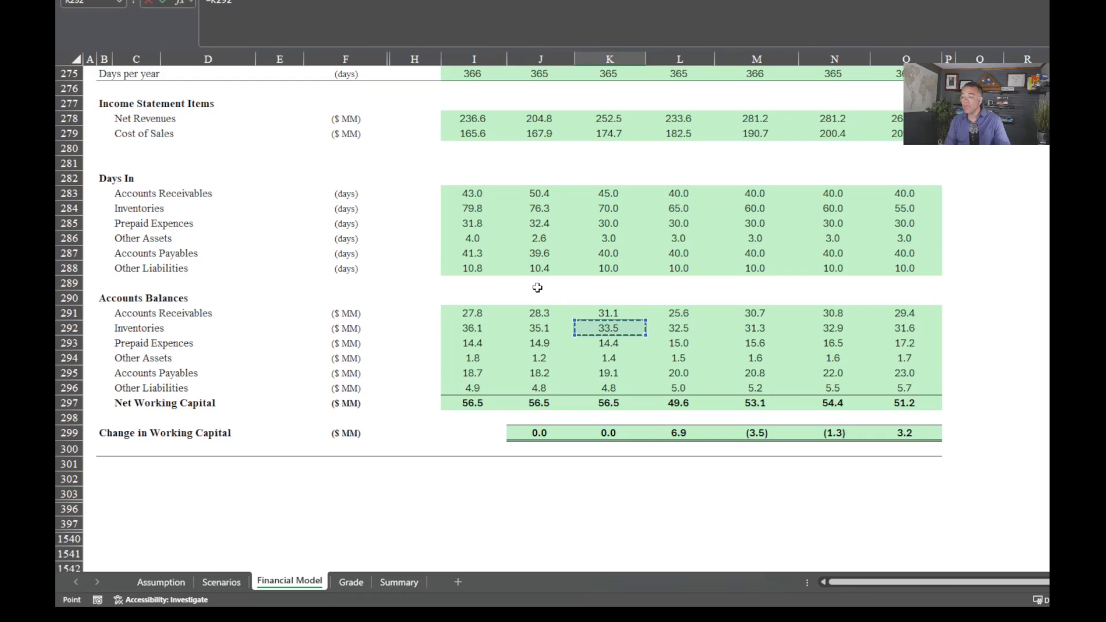
key("Up")
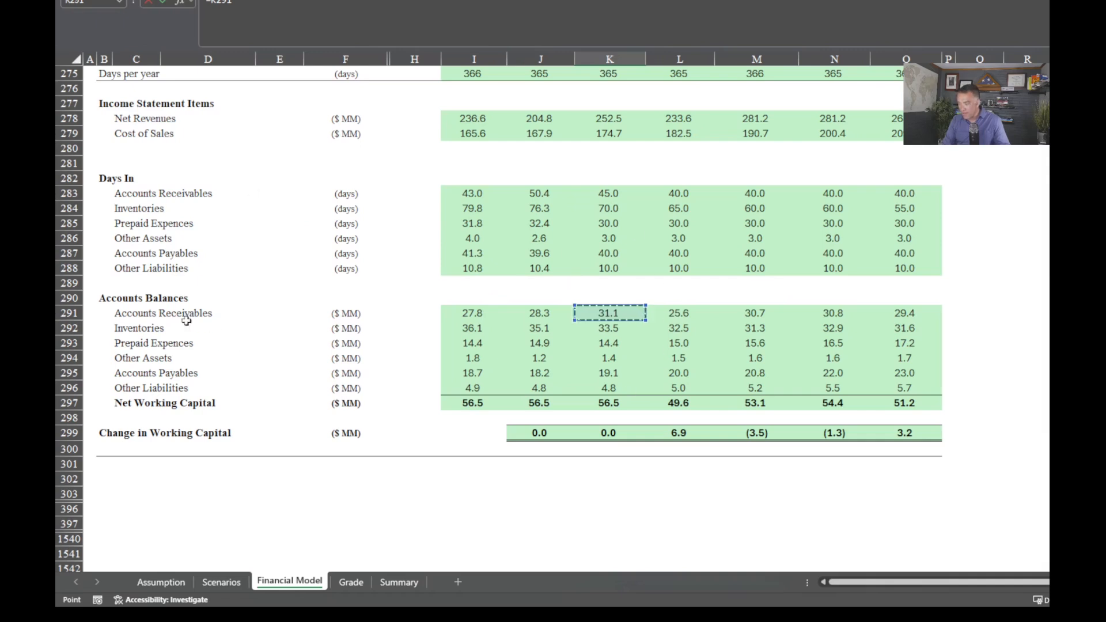
key("ctrl+Return")
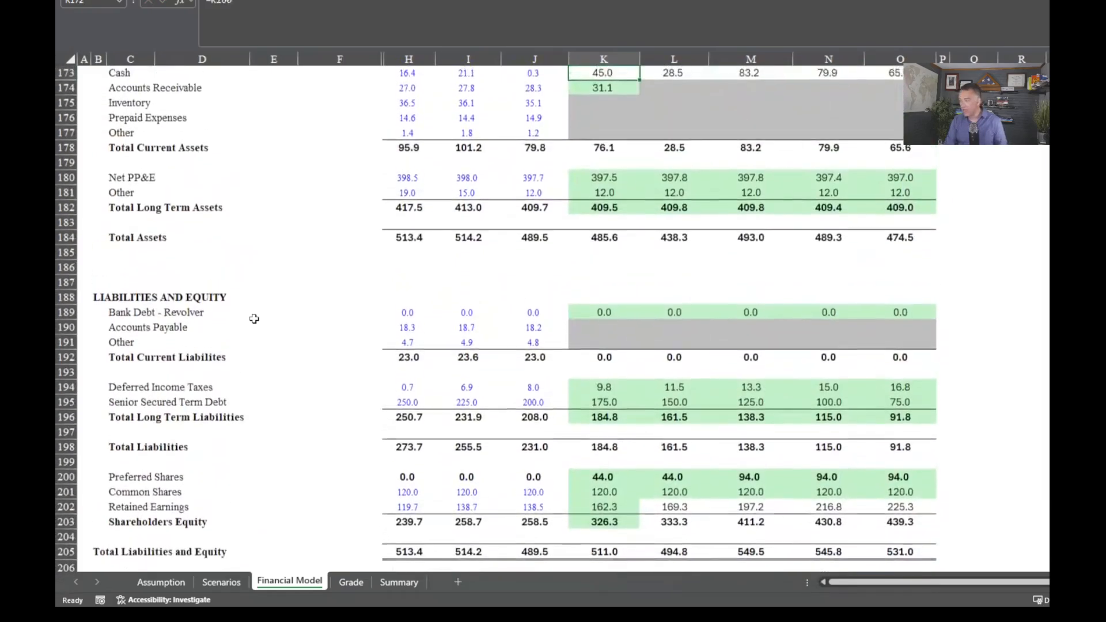
Fill the 2022 Accounts Receivable link across to 2026 and down through Inventory, Prepaid Expenses and Other current assets.
key("shift+Down")
key("shift+Down")
key("shift+Down")
key("shift+Right")
key("shift+Right")
key("shift+Right")
key("shift+Right")
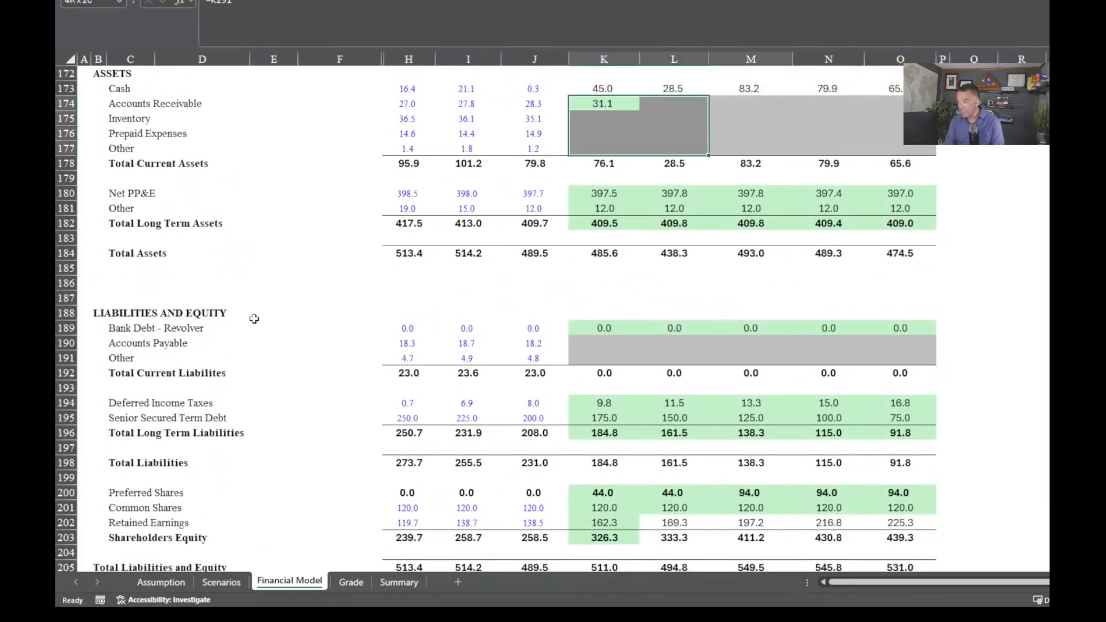
key("ctrl+r")
key("ctrl+d")
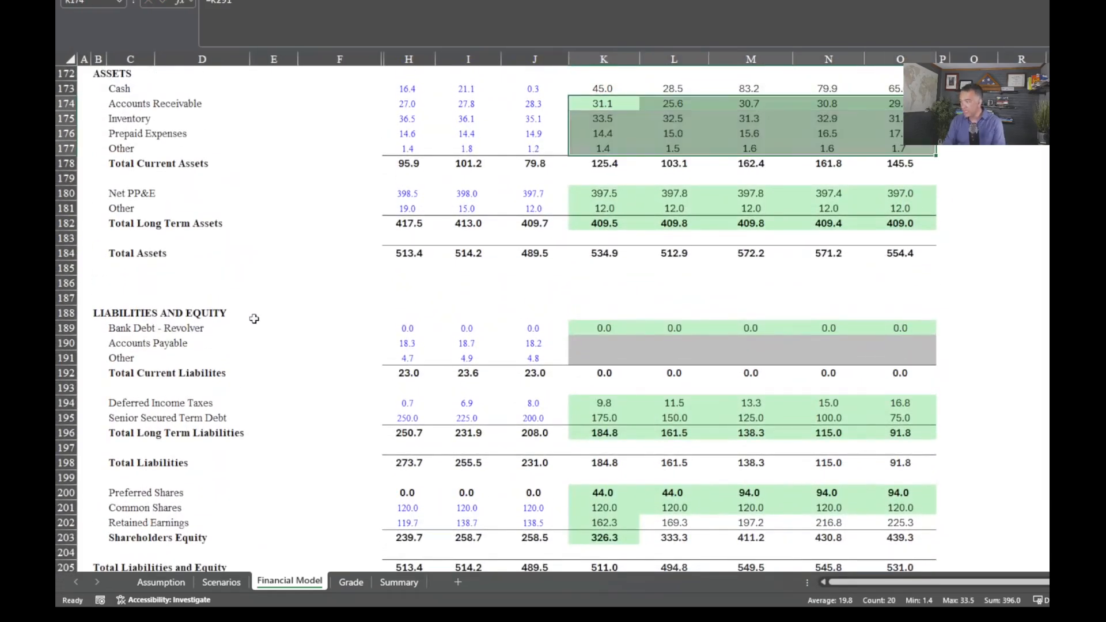
Link the balance sheet's 2022 Accounts Payable to the 2022 payables balance in the Working Capital Schedule, using =K295.
scroll(478, 435, "down", 2)
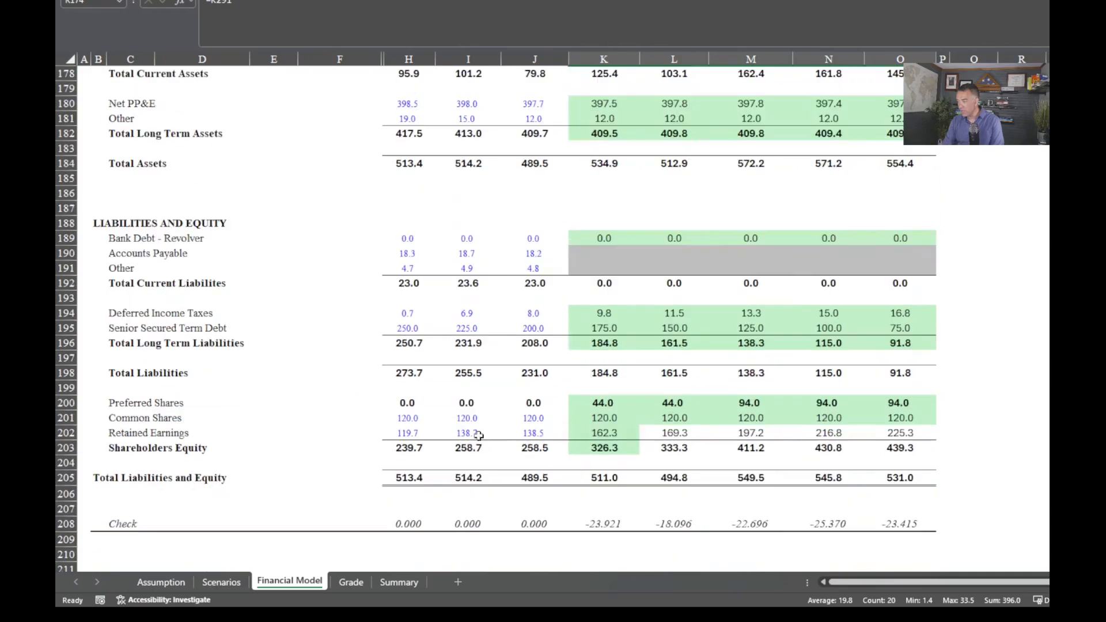
left_click(590, 253)
type("=")
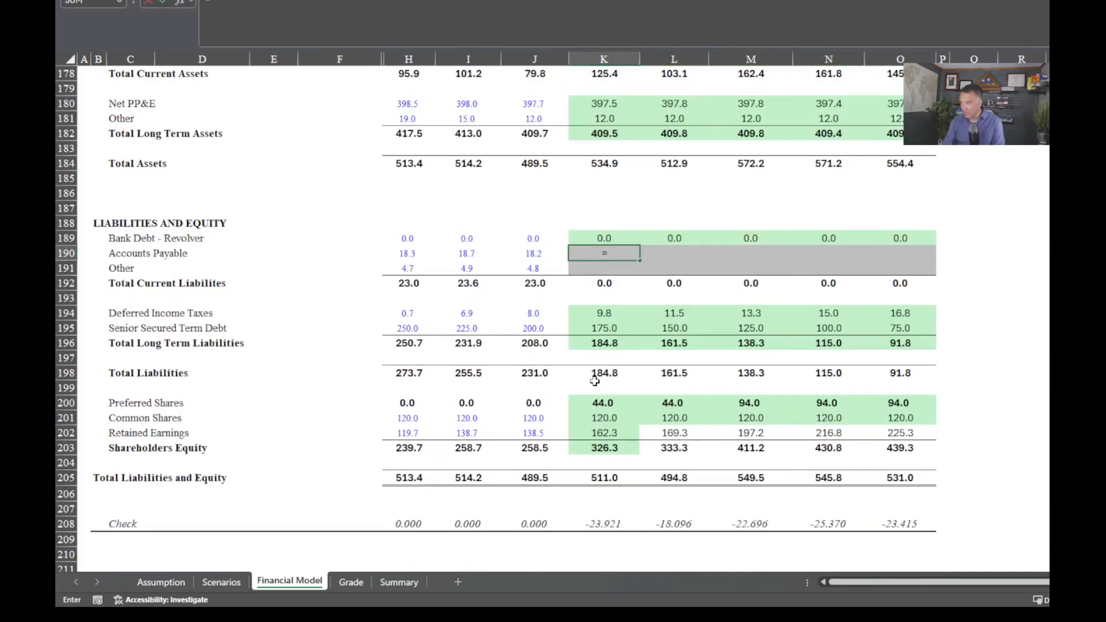
scroll(594, 381, "down", 20)
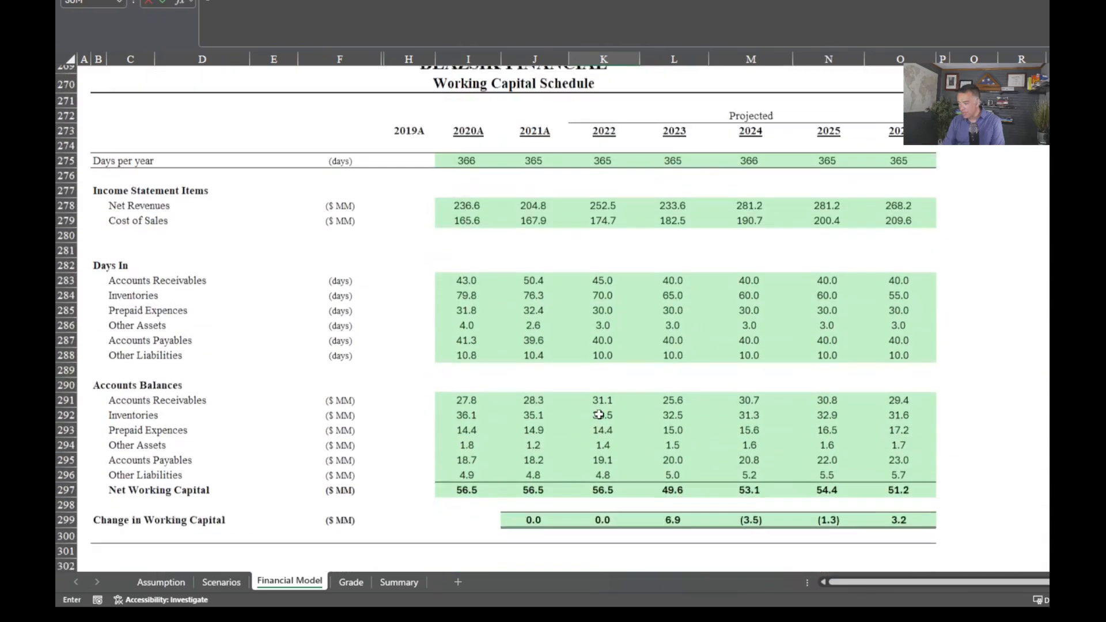
scroll(599, 415, "down", 1)
left_click(607, 435)
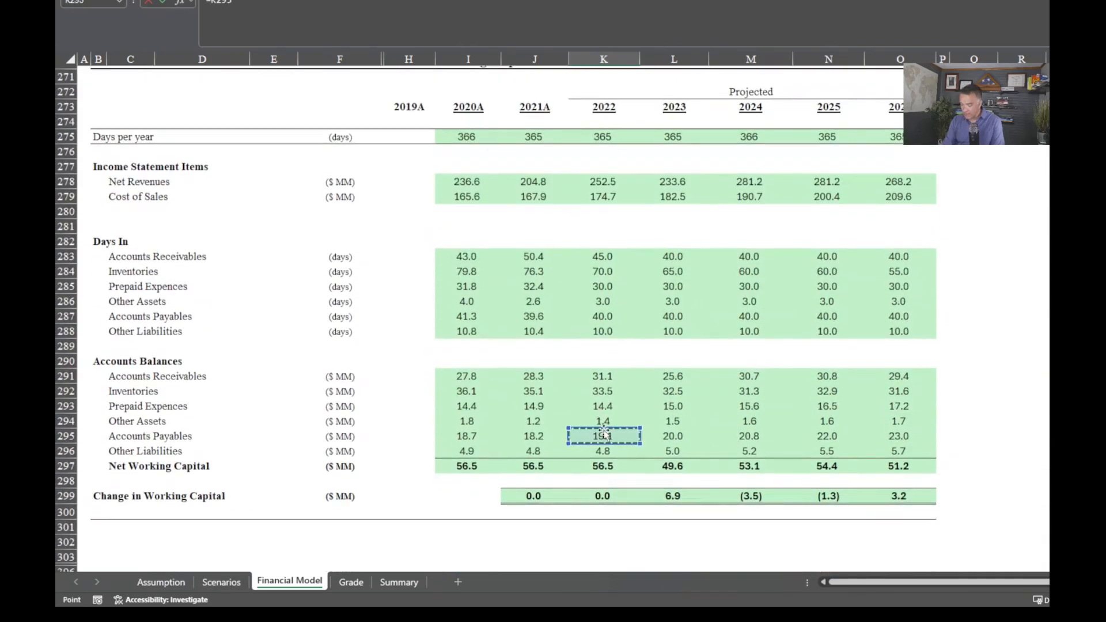
key("Return")
Fill the 2022 Accounts Payable link across to 2026 and down to Other current liabilities.
key("shift+Down")
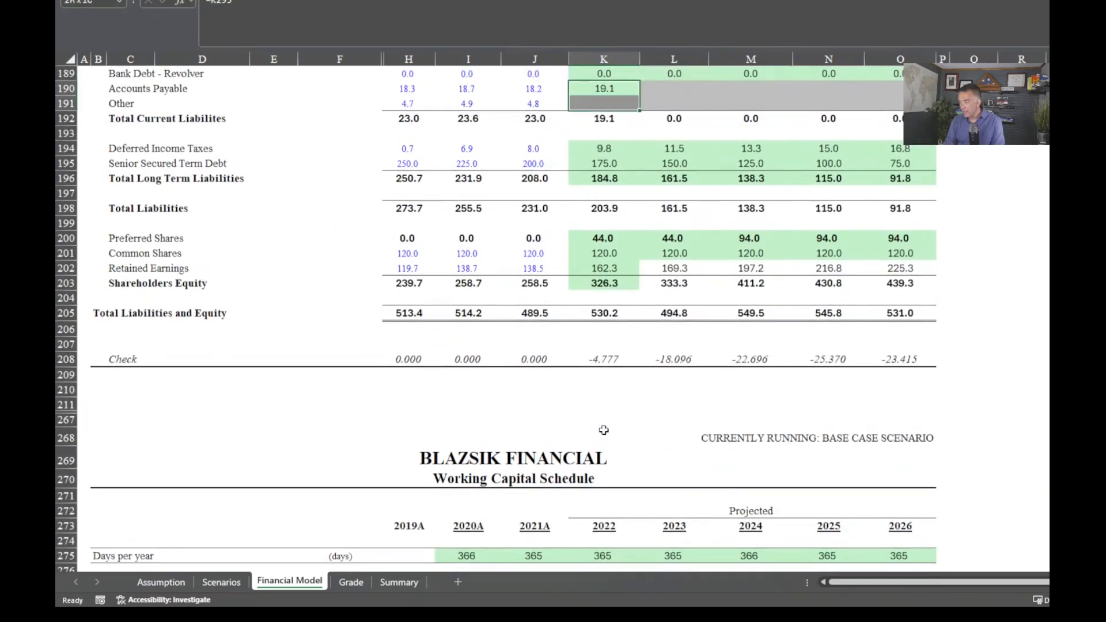
key("shift+Right")
key("shift+Right")
key("shift+Right")
key("shift+Right")
key("ctrl+r")
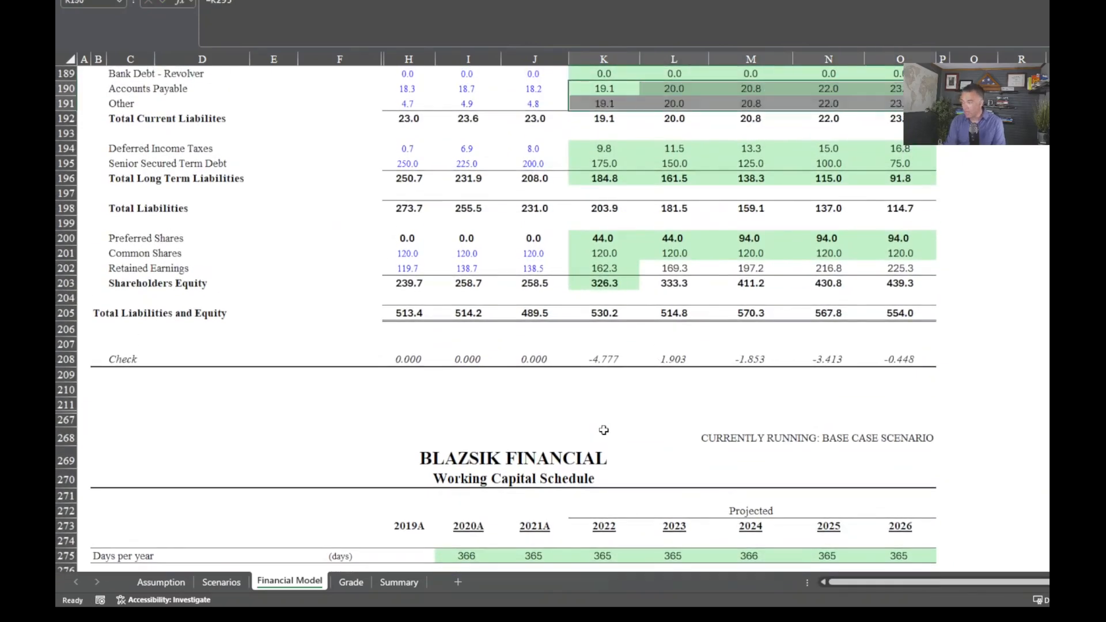
key("ctrl+d")
Review the balance sheet's Check row and projected current assets, and look up the Balance Sheet Balanced status on the Grade sheet.
scroll(682, 482, "down", 10)
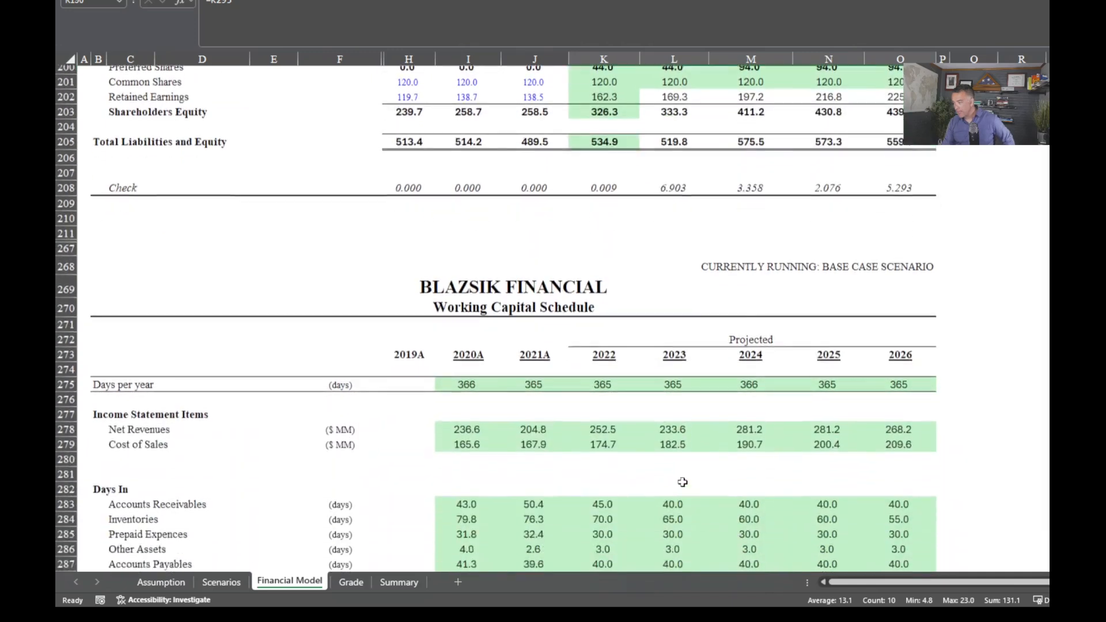
scroll(682, 482, "up", 20)
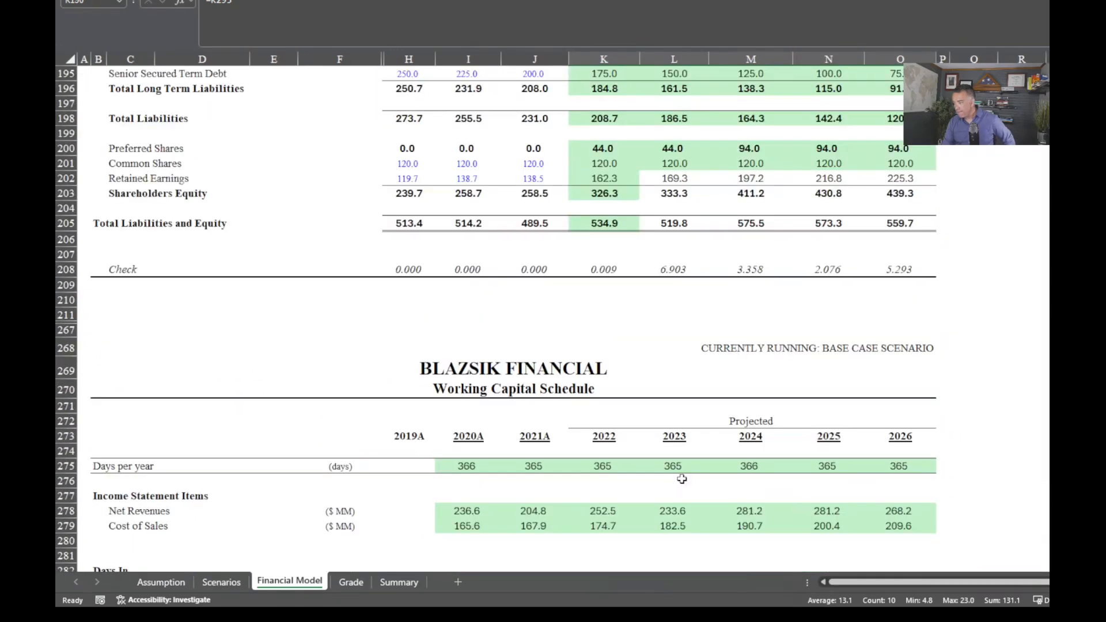
scroll(682, 480, "up", 11)
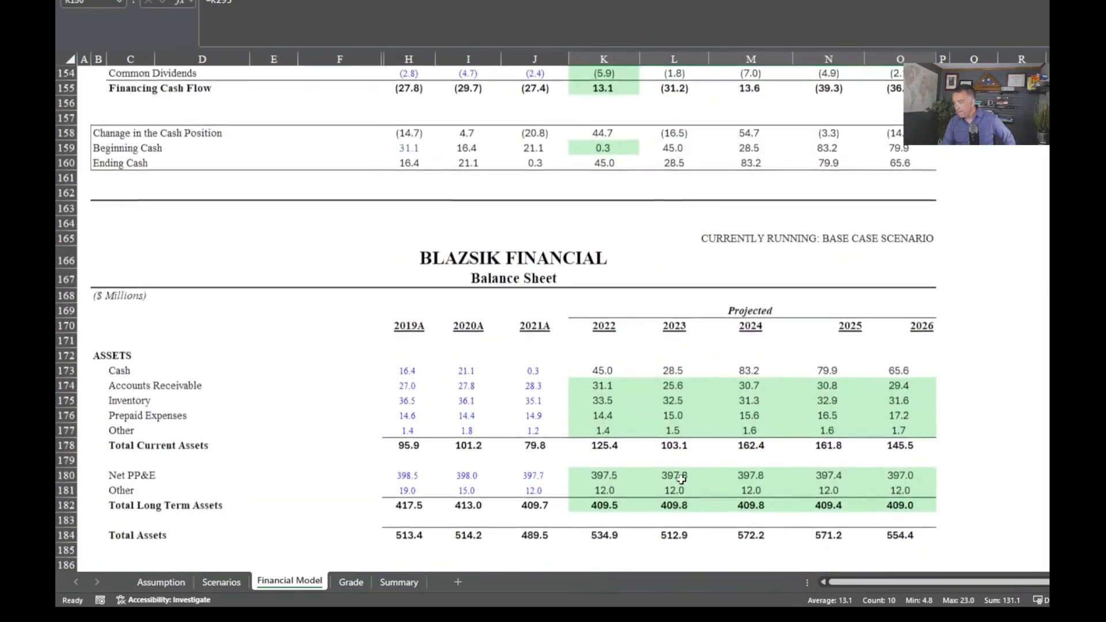
scroll(680, 481, "up", 5)
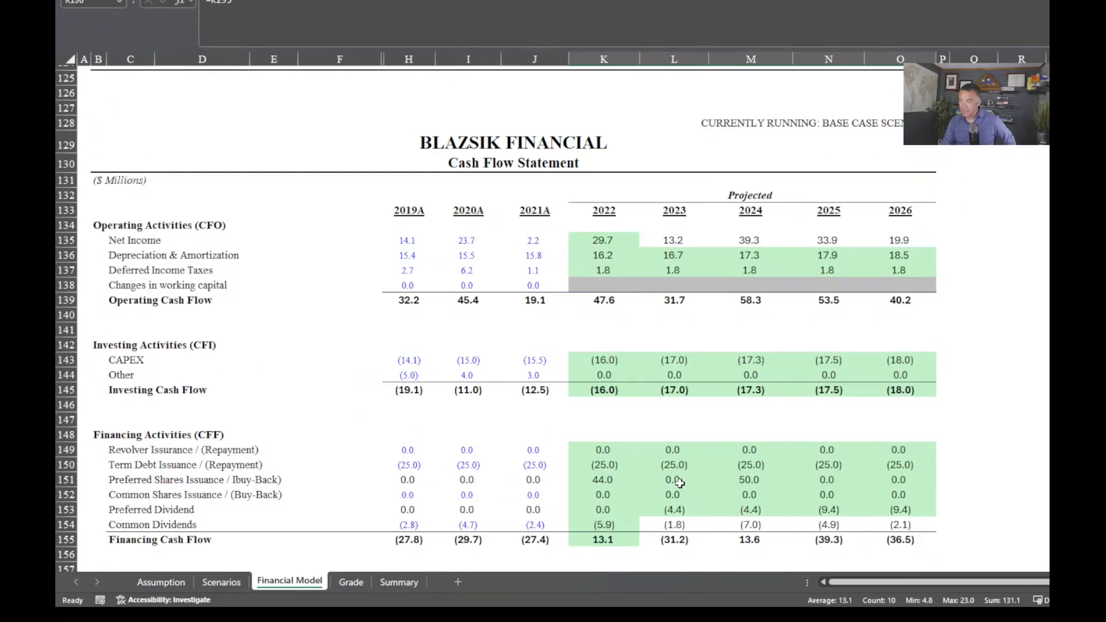
left_click(353, 582)
scroll(363, 496, "up", 3)
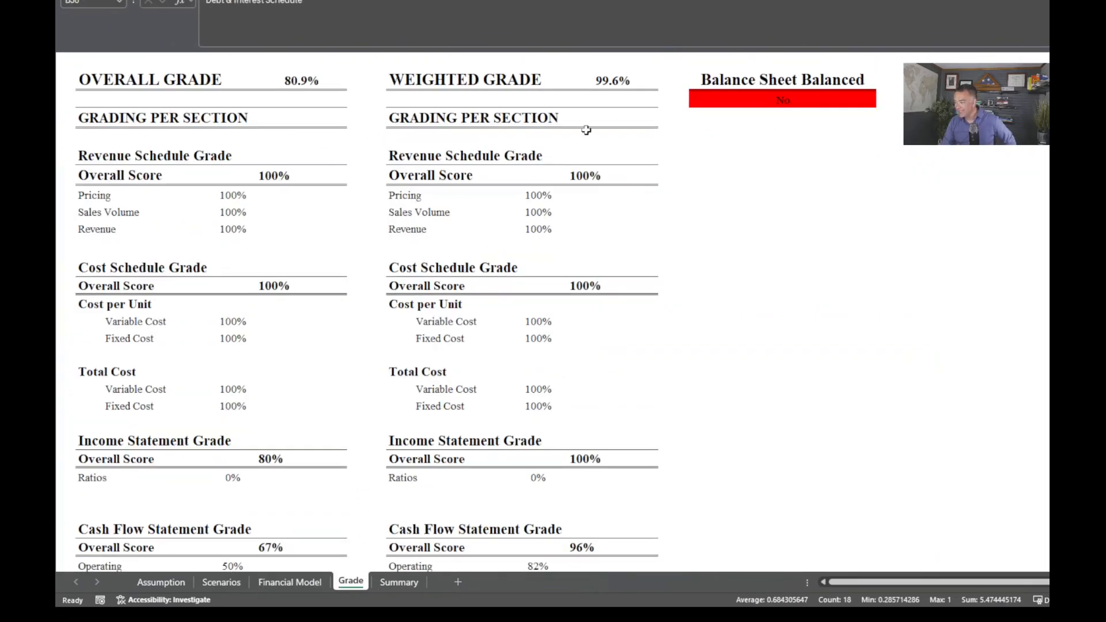
left_click(290, 583)
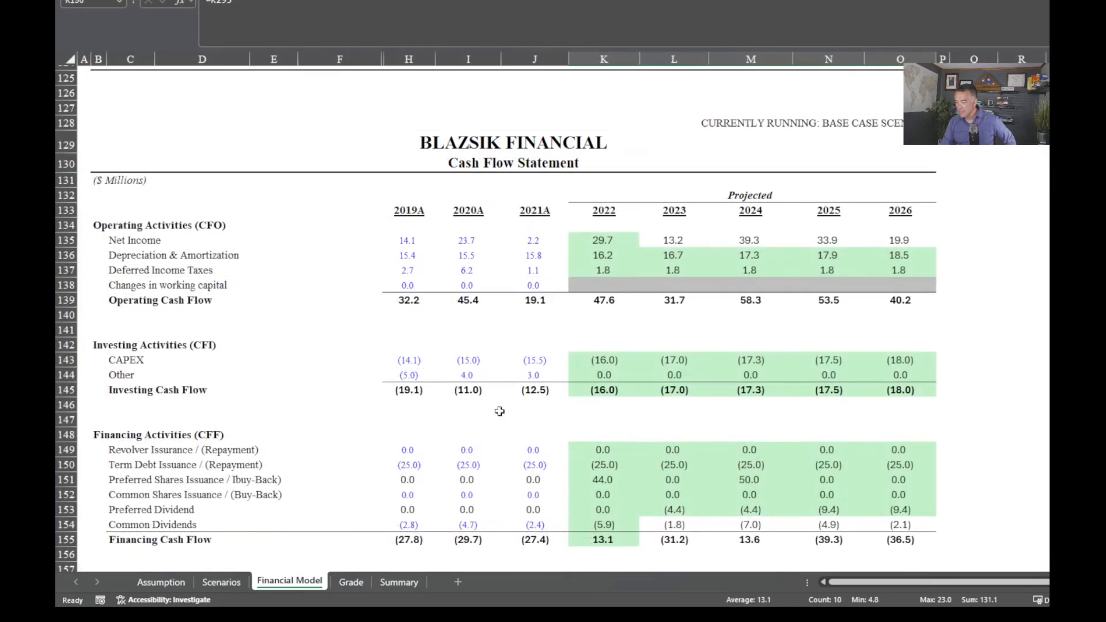
Review the Cash Flow Statement's Operating Activities section, examining Net Income, Depreciation & Amortization and the other lines making up Operating Cash Flow.
scroll(580, 398, "up", 3)
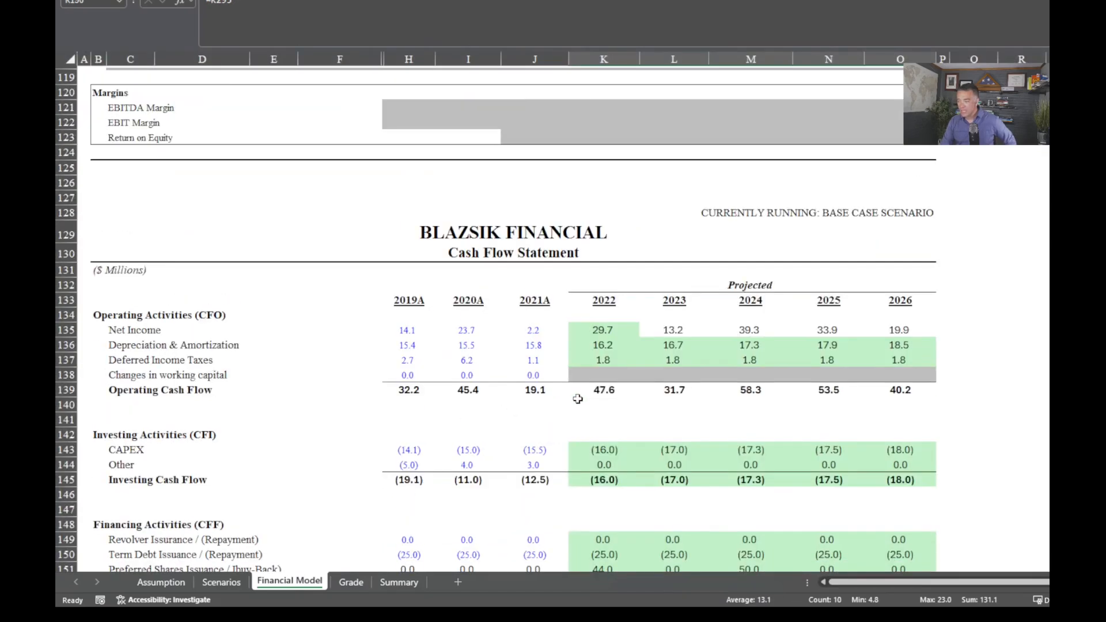
scroll(579, 401, "down", 3)
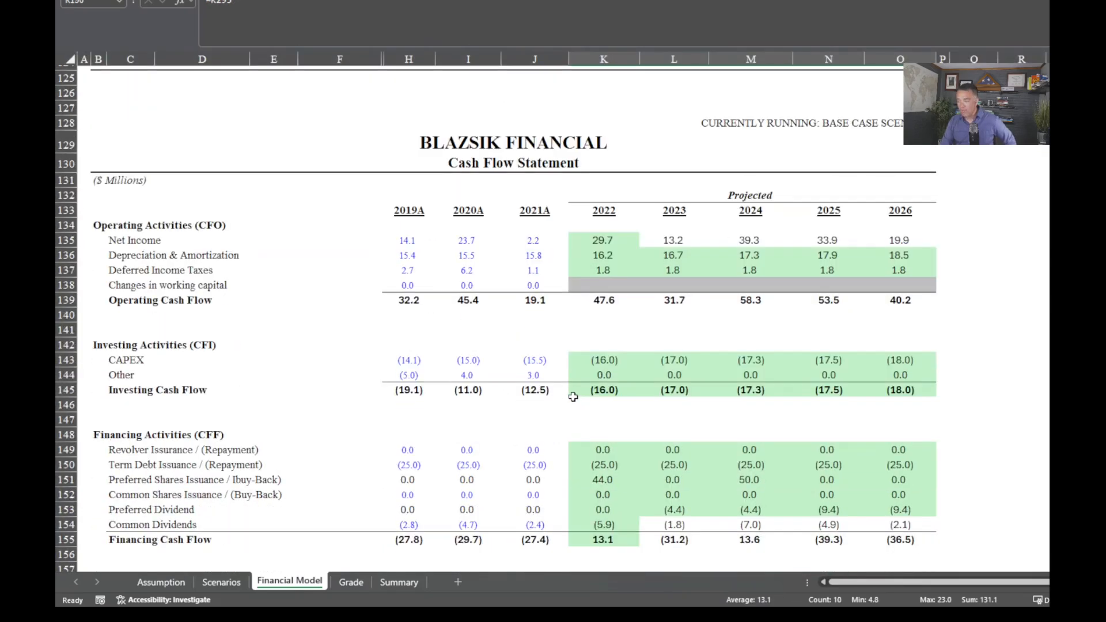
left_click_drag(94, 225, 958, 301)
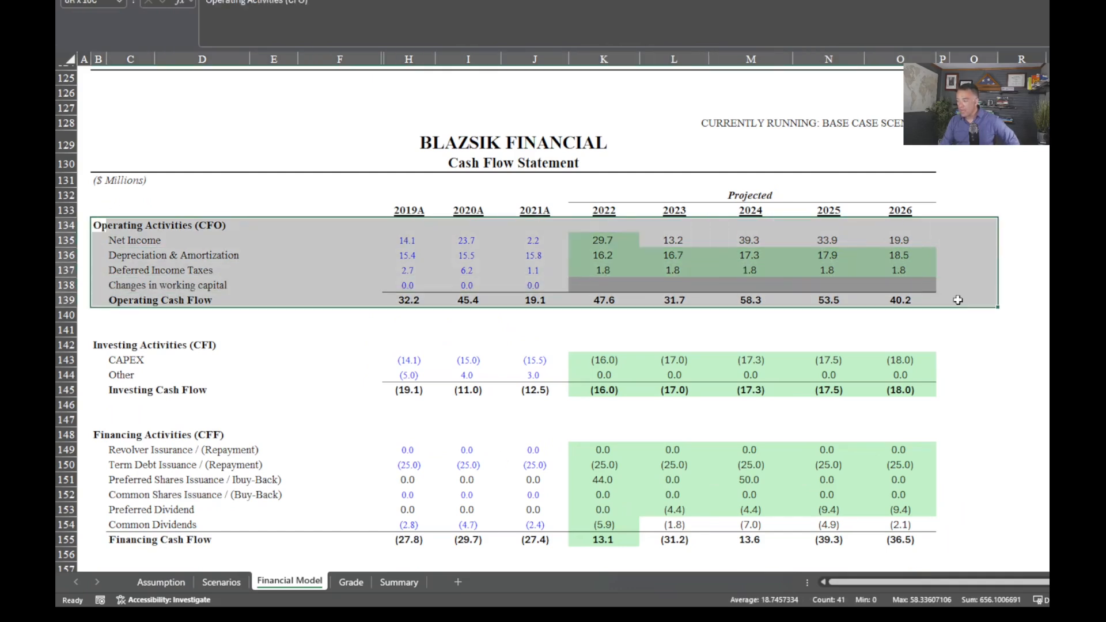
left_click_drag(470, 166, 617, 191)
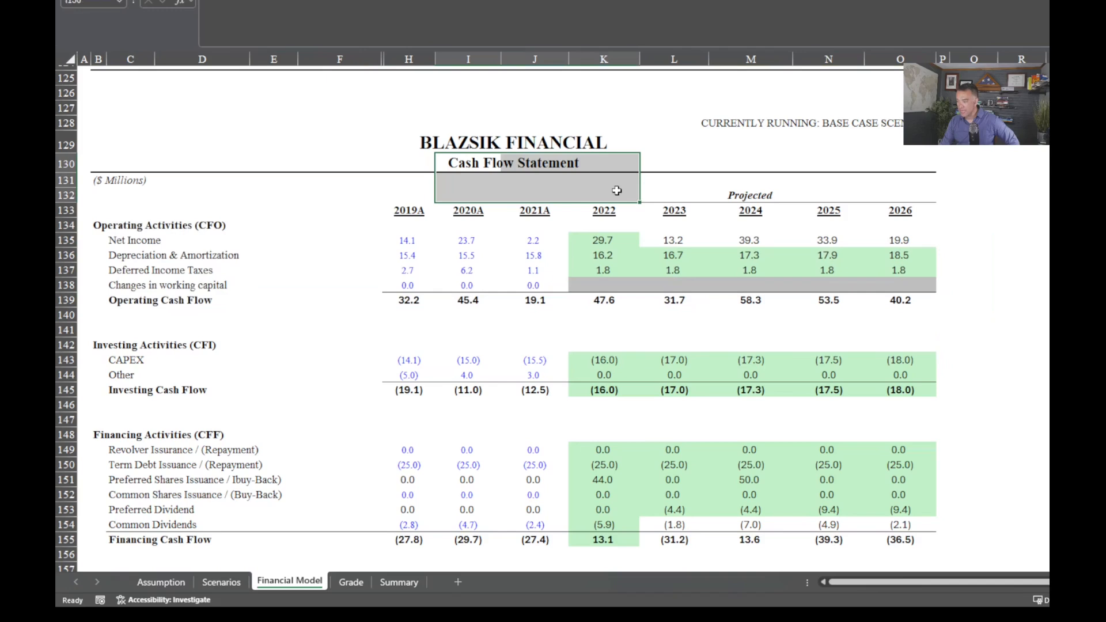
left_click_drag(110, 240, 242, 265)
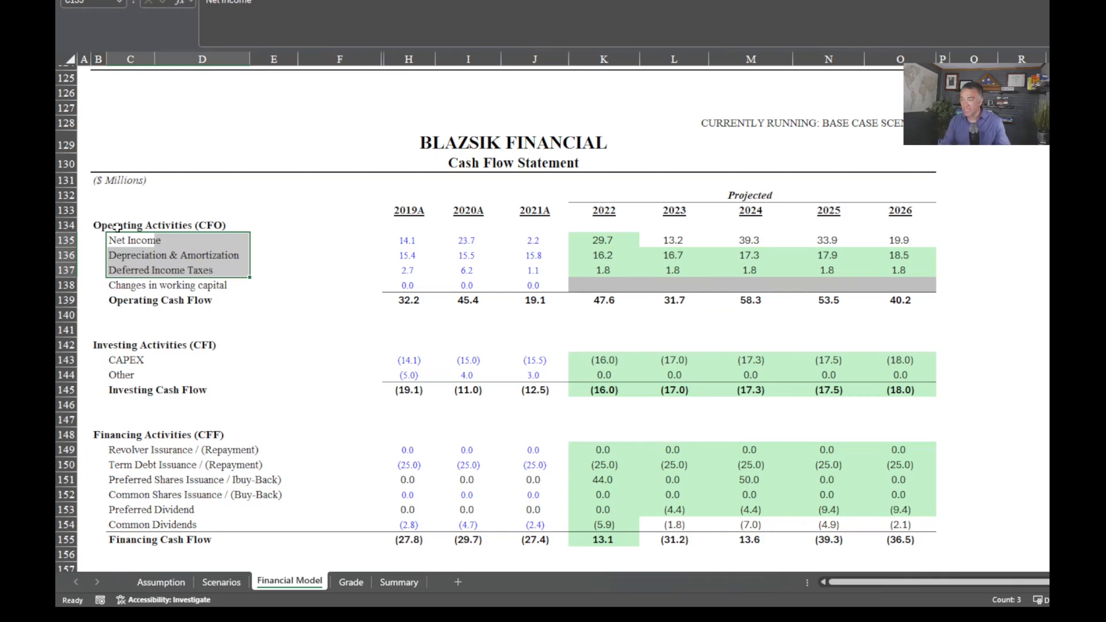
scroll(238, 234, "up", 2)
scroll(486, 242, "down", 2)
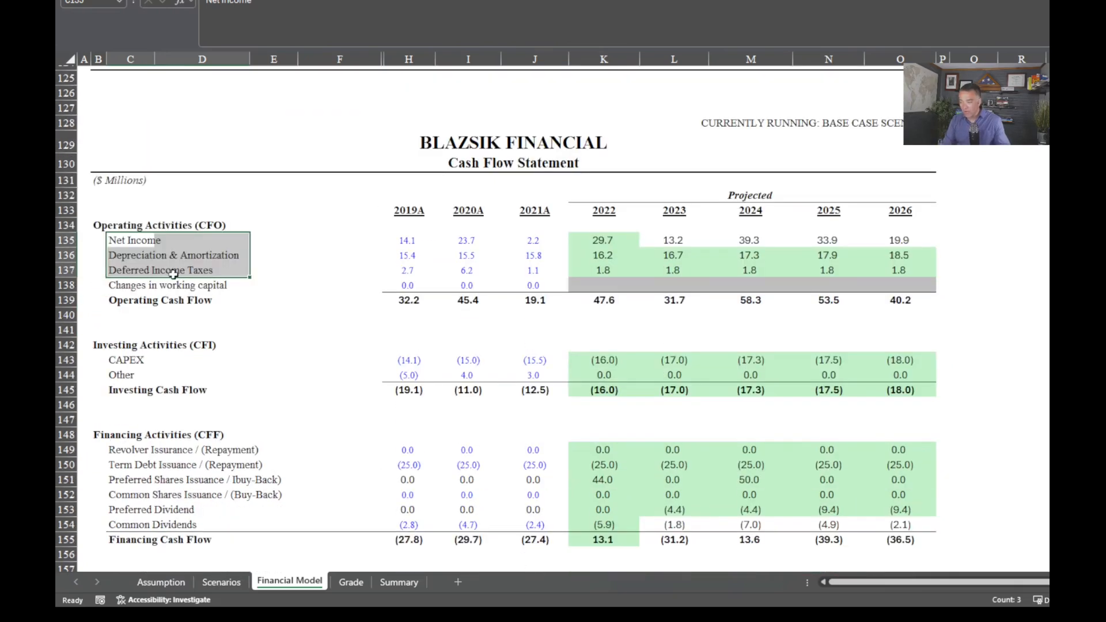
left_click_drag(117, 260, 237, 258)
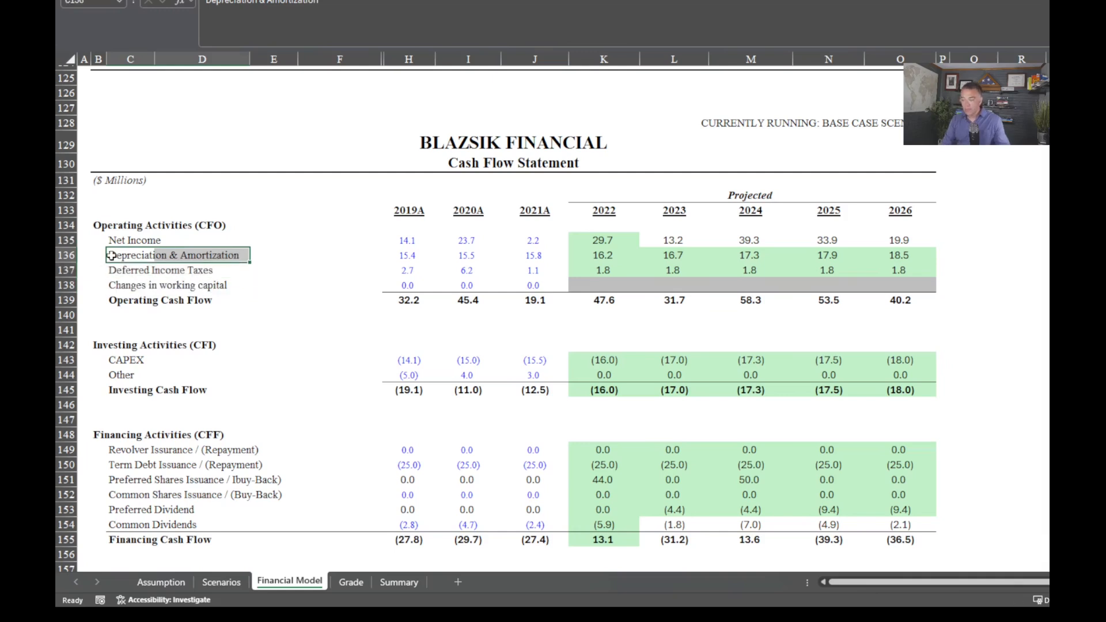
left_click_drag(112, 255, 275, 263)
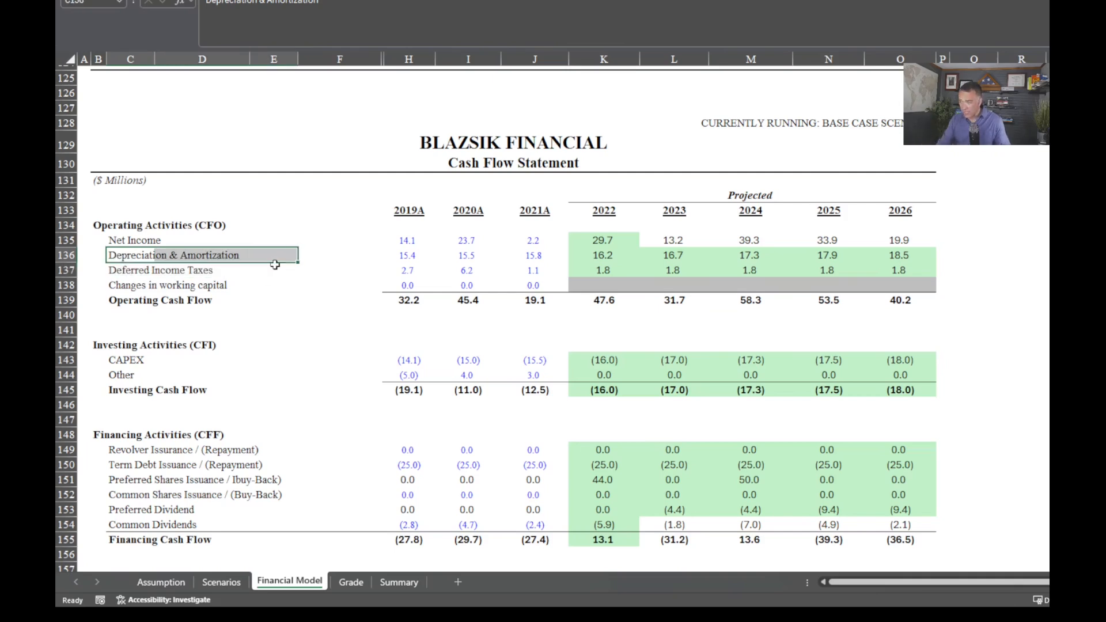
Trace the Cash Flow Statement's Deferred Income Taxes back to the Deferred Income Taxes row in the income statement.
left_click_drag(128, 276, 232, 286)
scroll(264, 310, "up", 4)
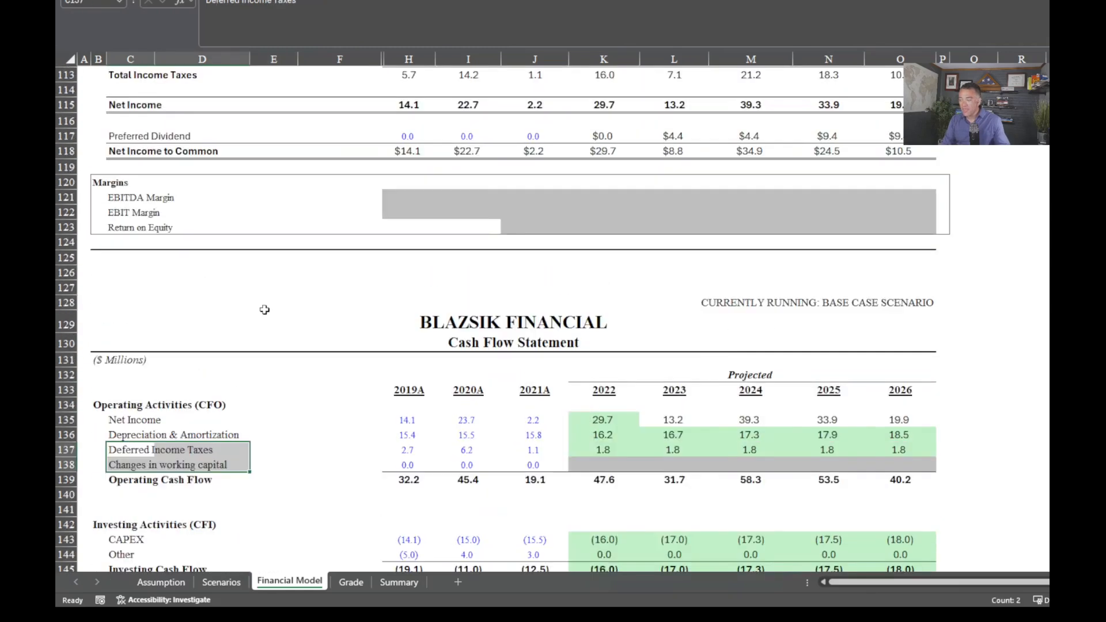
scroll(265, 310, "up", 3)
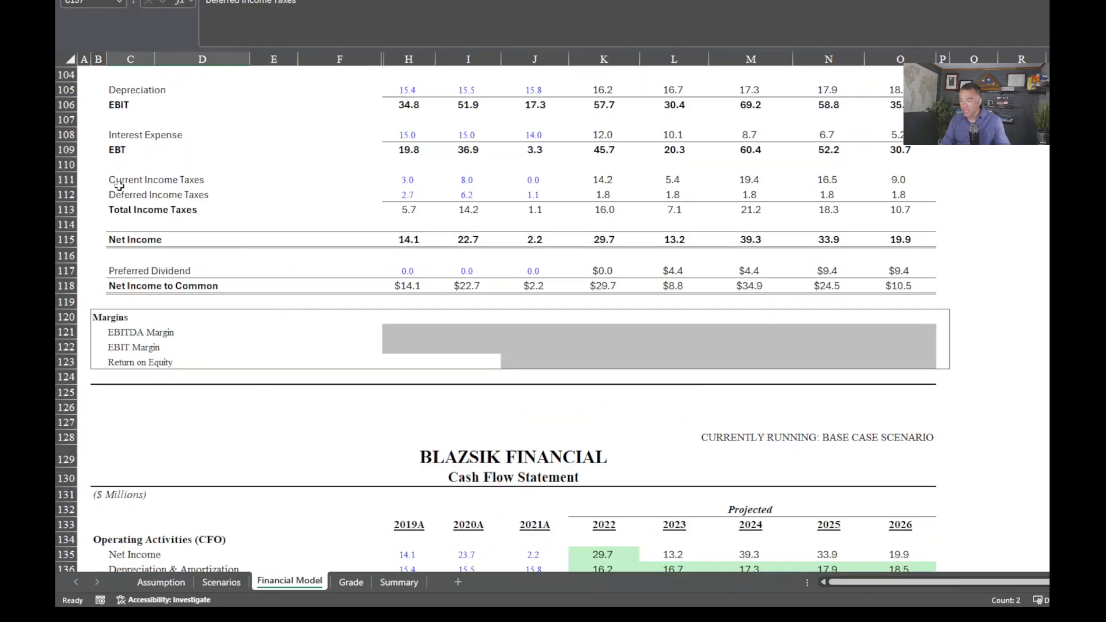
left_click_drag(116, 194, 776, 188)
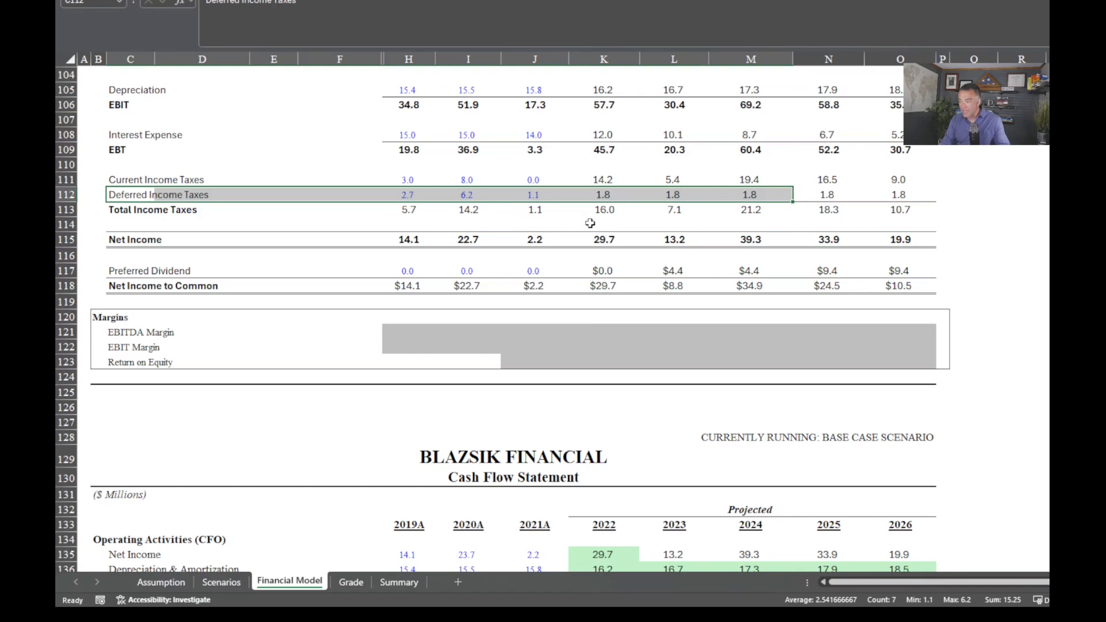
Link the Cash Flow Statement's 2022 Changes in working capital to the Working Capital Schedule's 2022 Change in Working Capital with =K299.
scroll(588, 321, "down", 6)
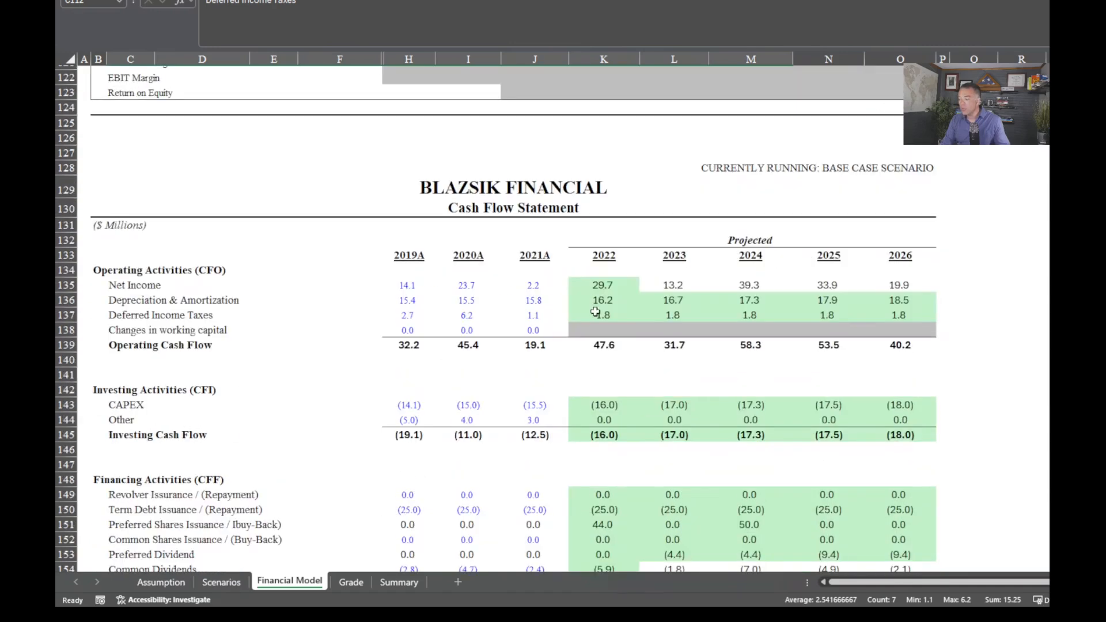
left_click(597, 315)
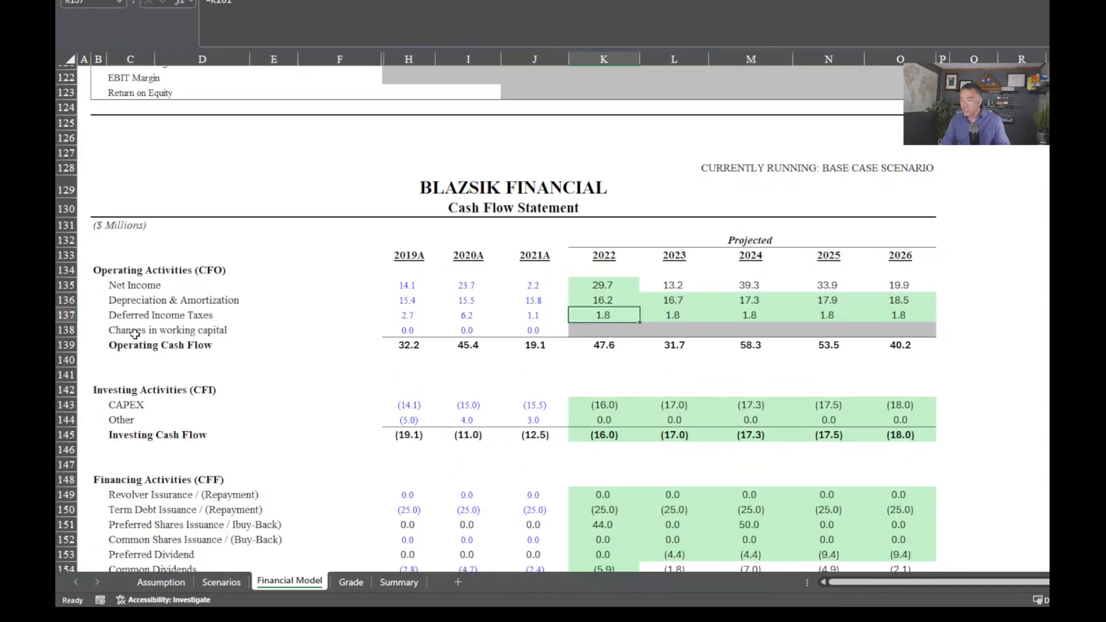
left_click(587, 330)
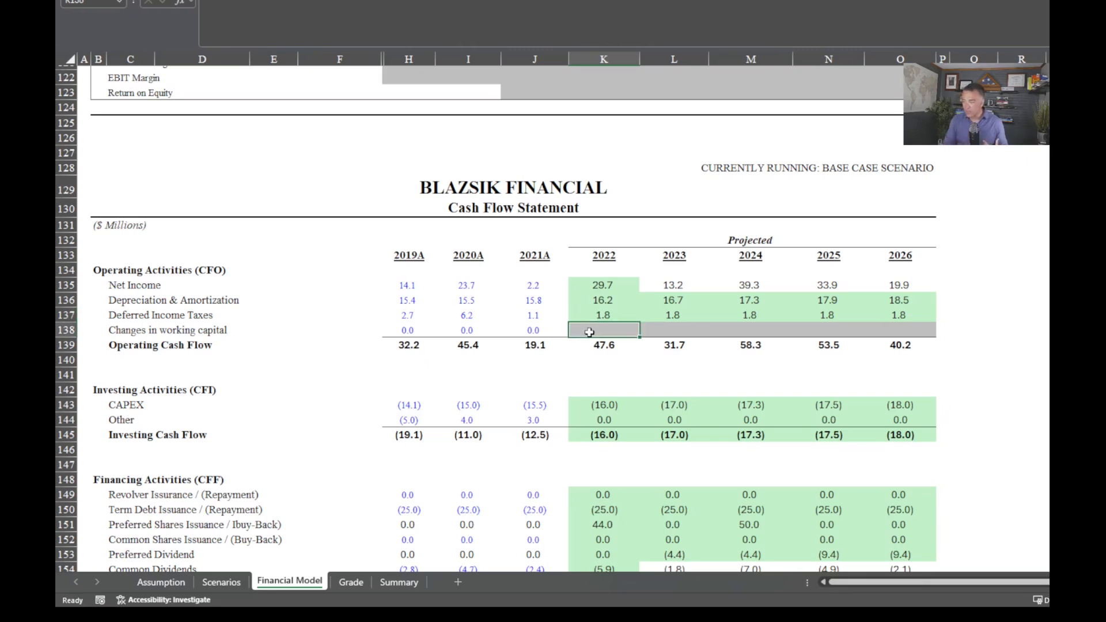
scroll(589, 333, "up", 1)
left_click(612, 329)
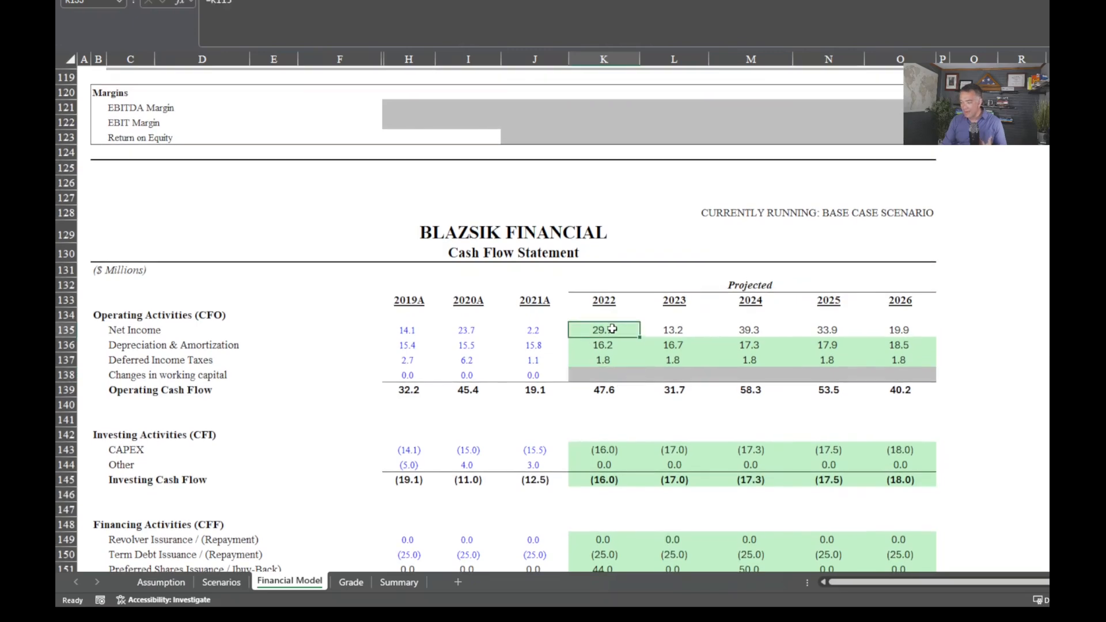
left_click(602, 377)
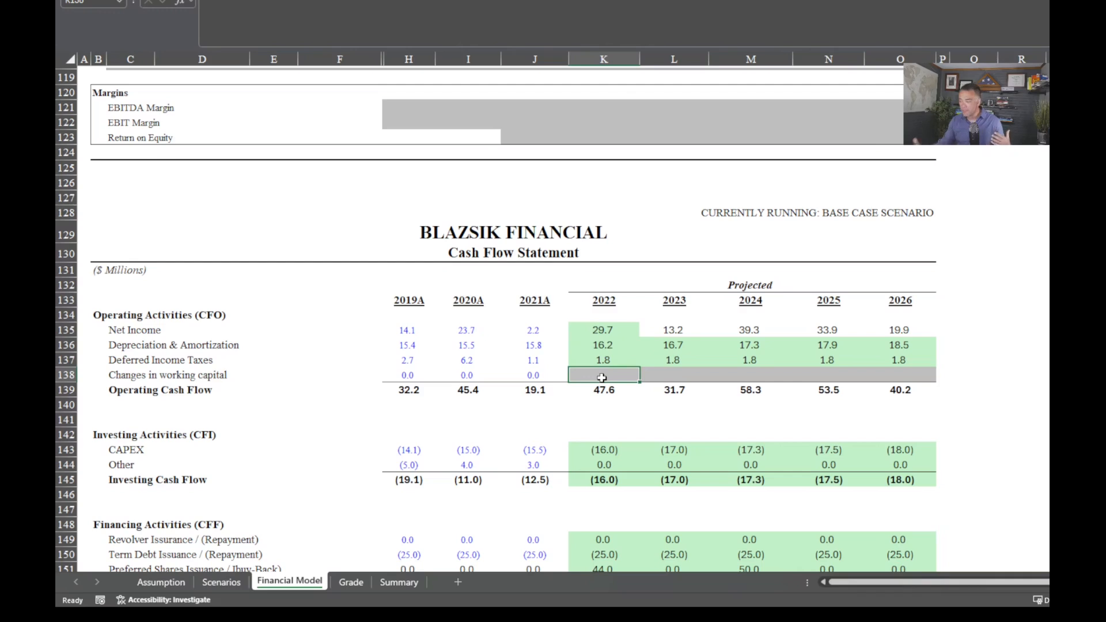
type("=")
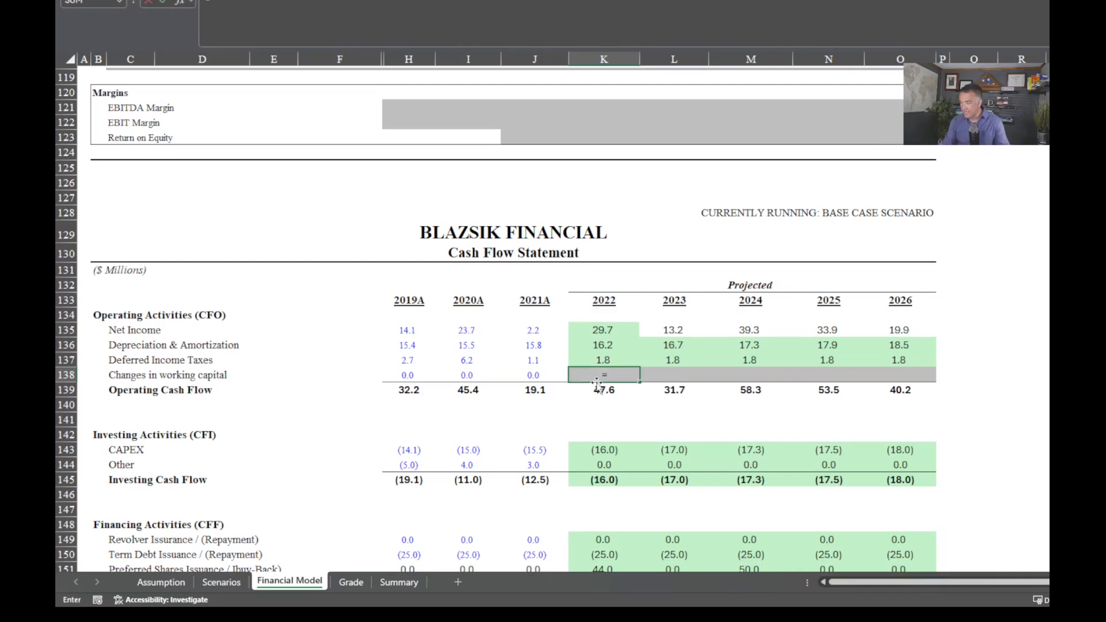
scroll(598, 451, "down", 6)
scroll(598, 452, "down", 19)
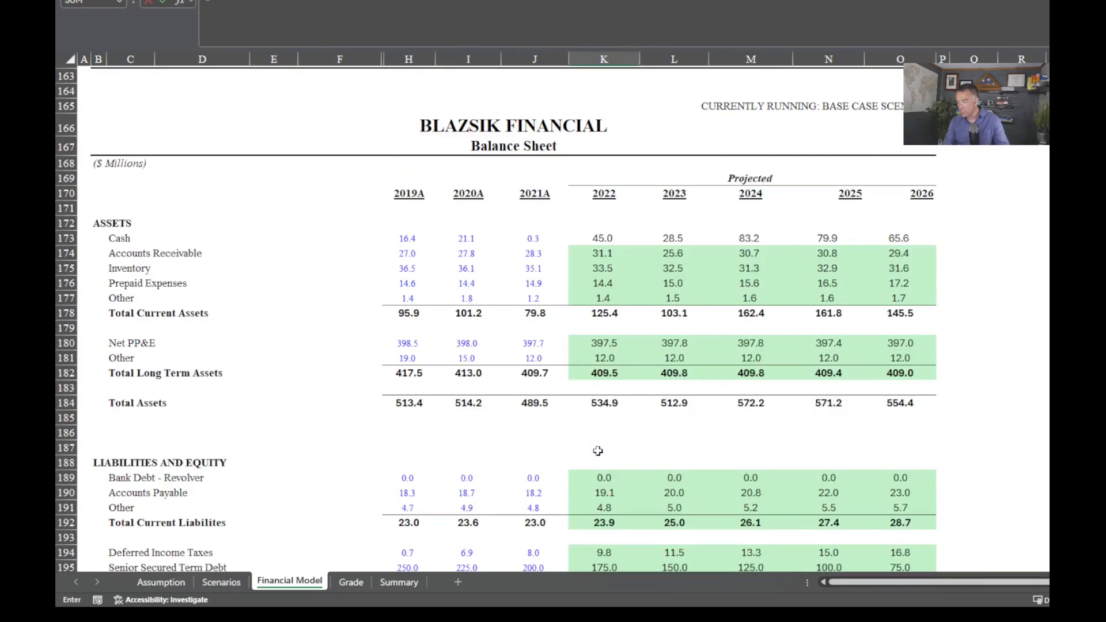
scroll(598, 451, "down", 9)
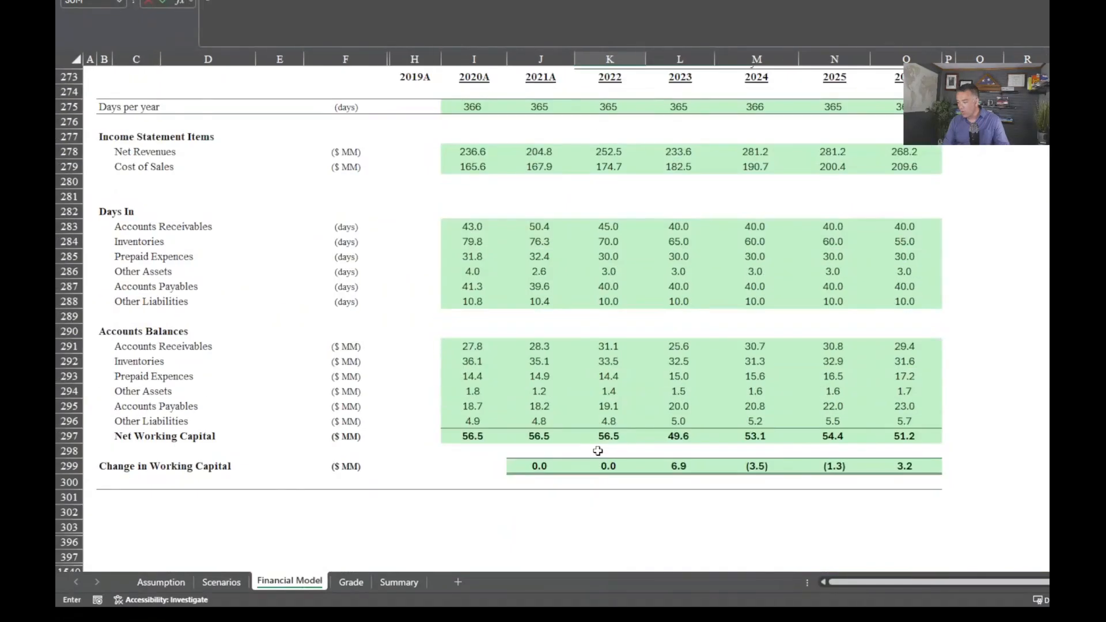
left_click(608, 466)
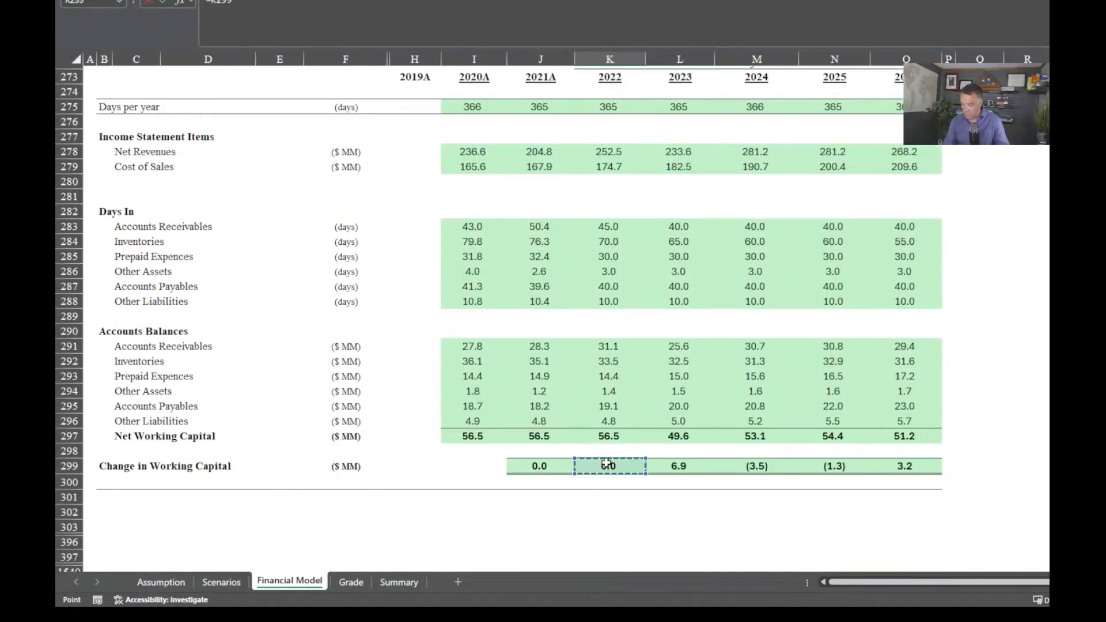
key("Return")
Fill the 2022 Changes in working capital link across to 2026 in the Cash Flow Statement.
scroll(606, 463, "up", 1)
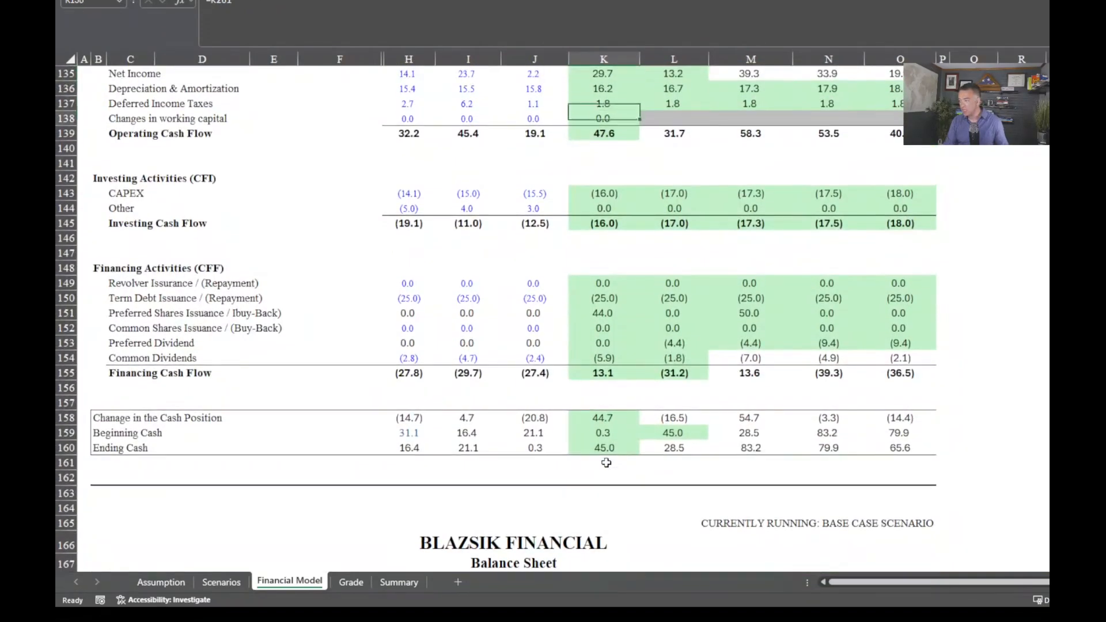
key("shift+Right")
key("shift+Right")
key("shift+Right")
key("shift+Right")
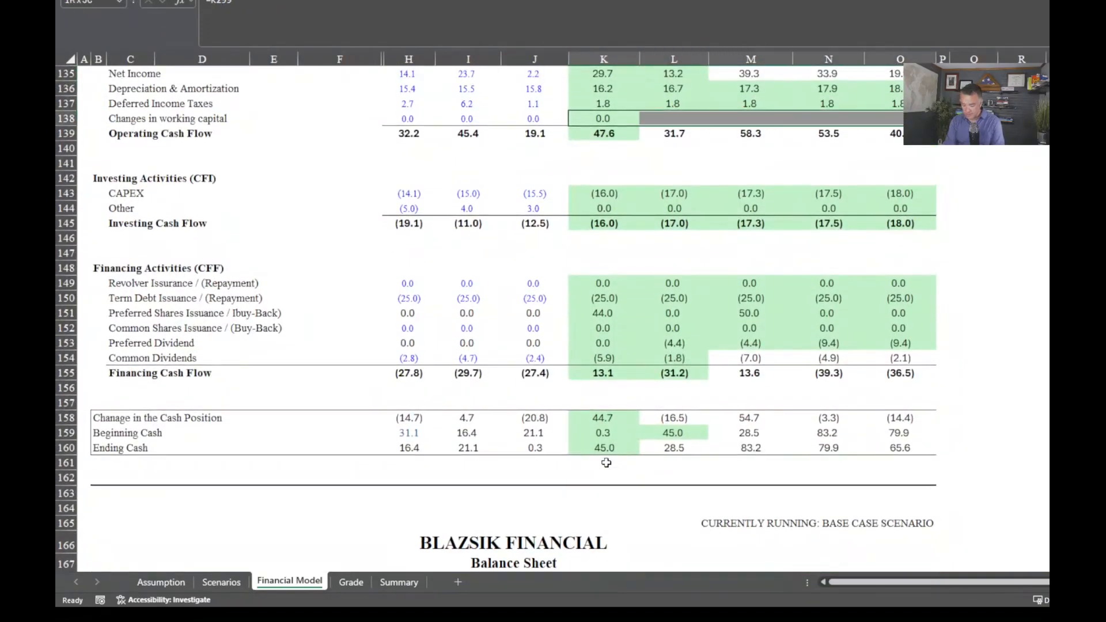
key("ctrl+r")
Review the updated cash flow and balance sheet Check rows, and examine the overall grade, weighted grade and Balance Sheet Balanced status on the Grade sheet.
scroll(625, 524, "up", 8)
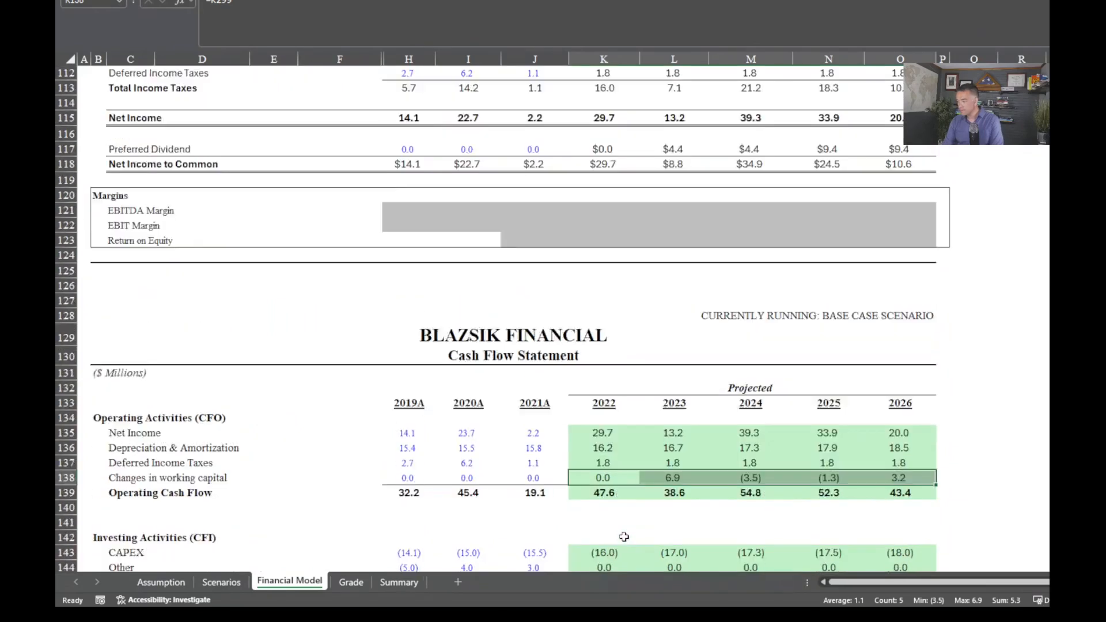
scroll(624, 536, "down", 20)
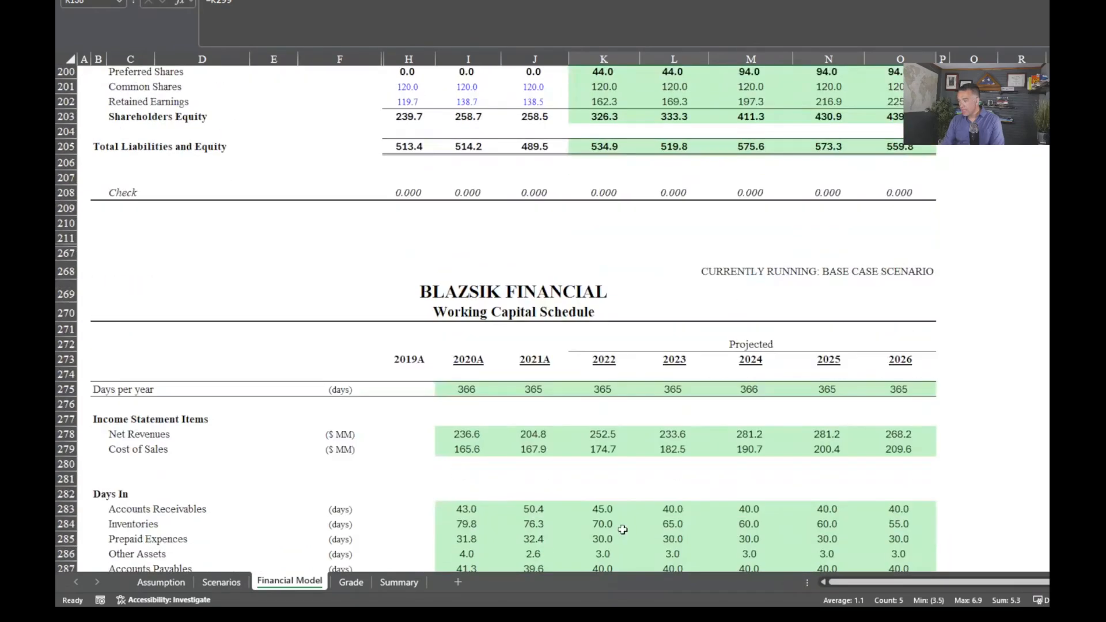
left_click(351, 582)
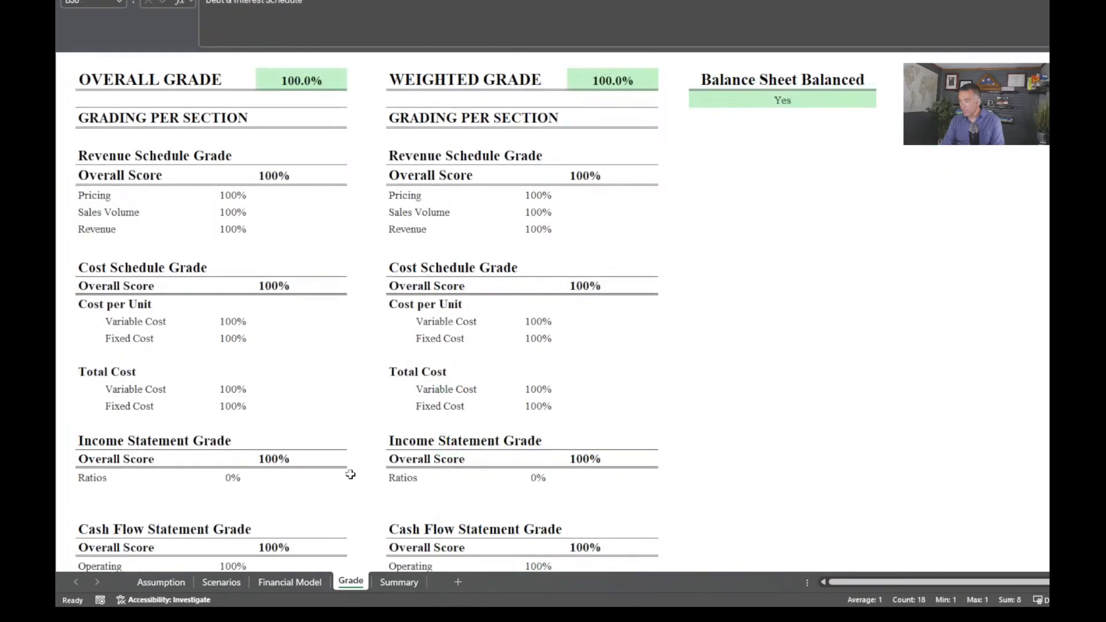
left_click_drag(115, 82, 815, 356)
left_click(747, 414)
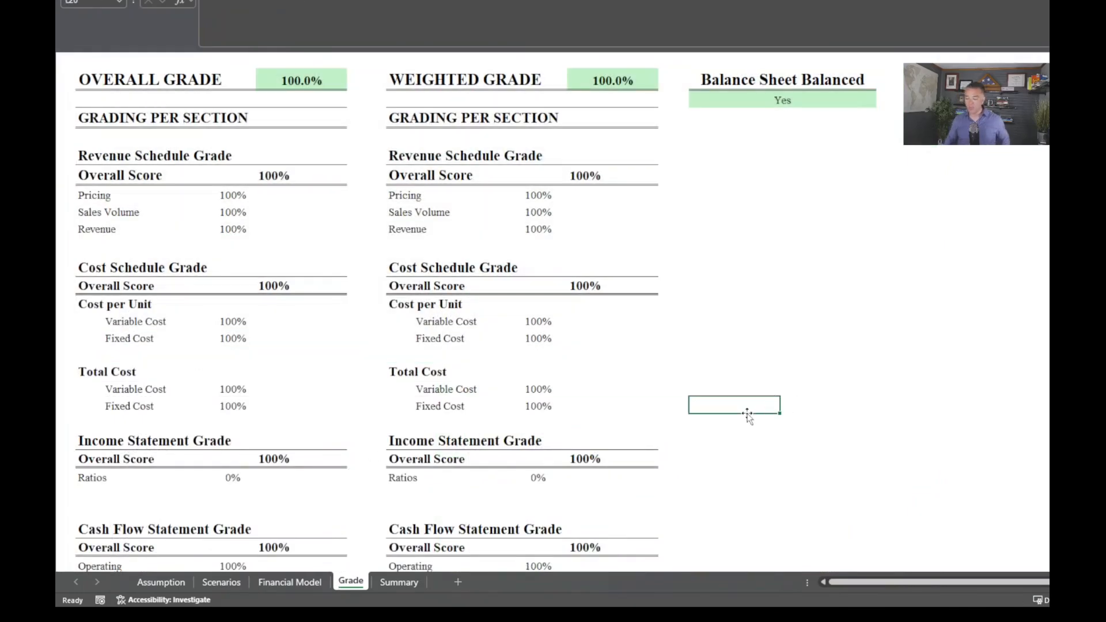